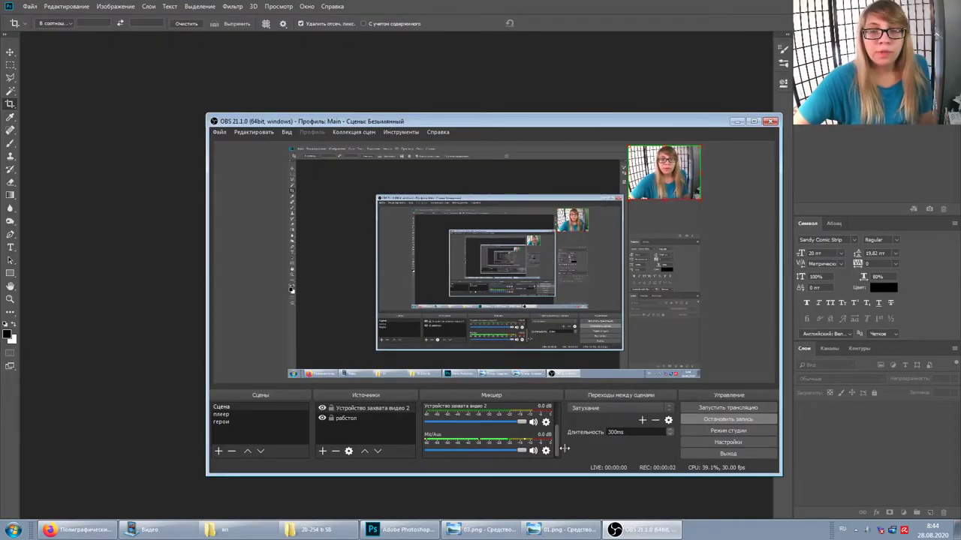
# Step: Compare the 03.png and 01.png comment screenshots, then bring the Firefox dictionary page forward
pyautogui.click(500, 532)
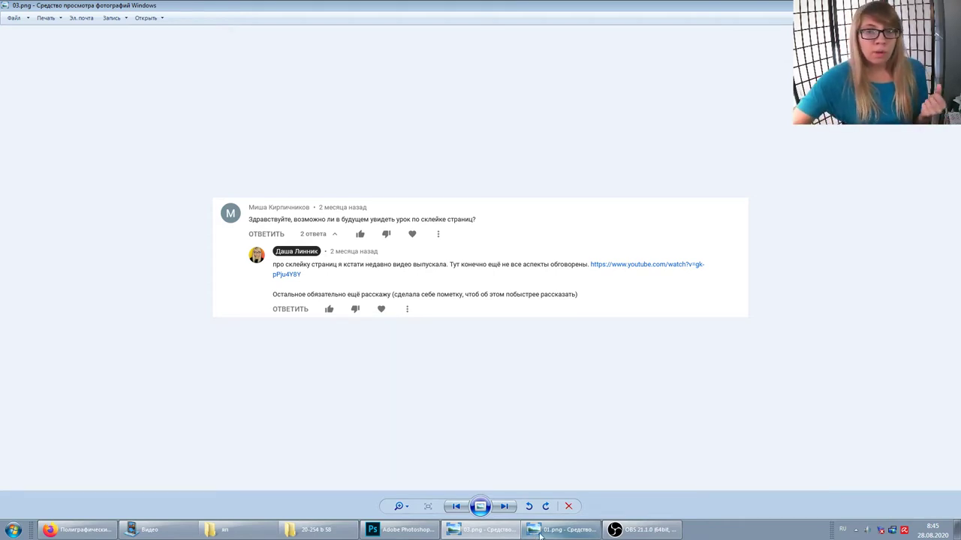
pyautogui.click(538, 531)
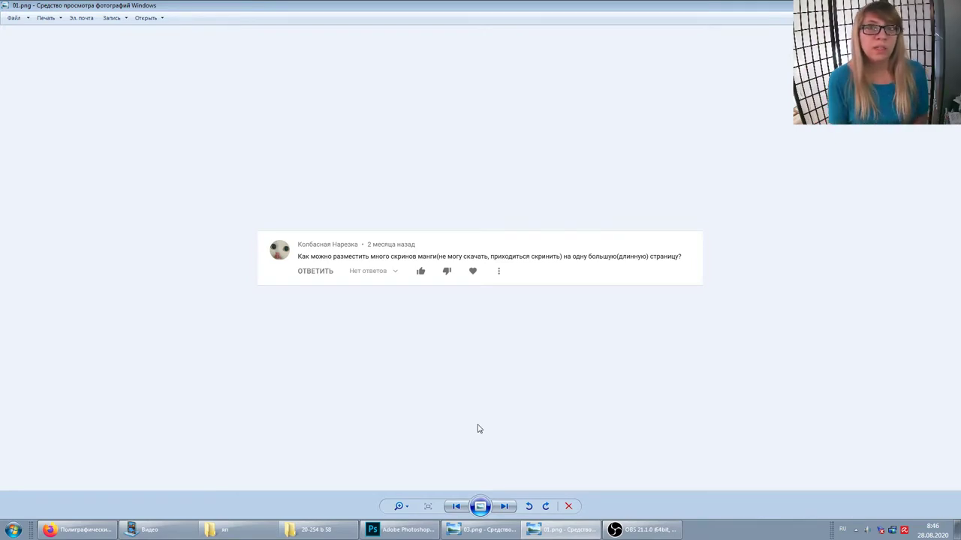
pyautogui.hotkey('alt', 'Tab')
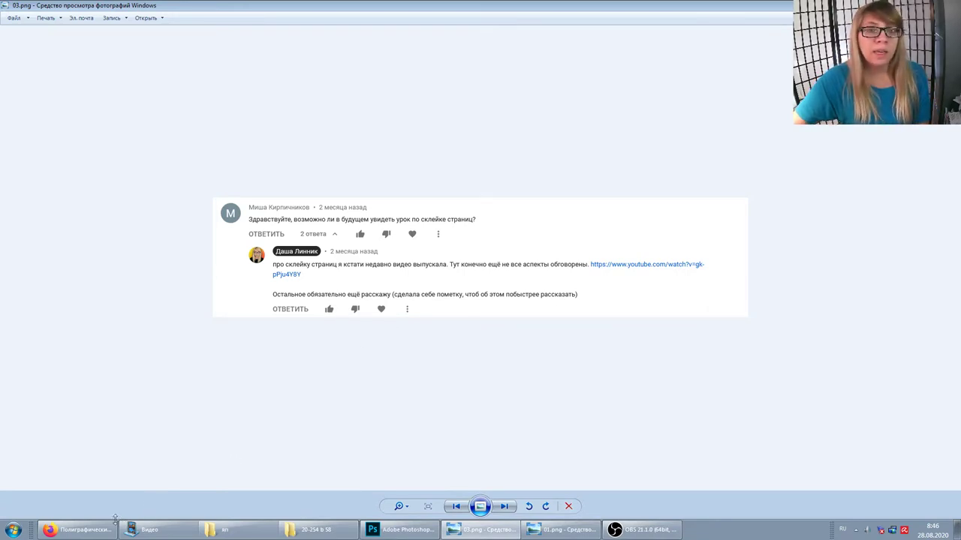
pyautogui.click(86, 530)
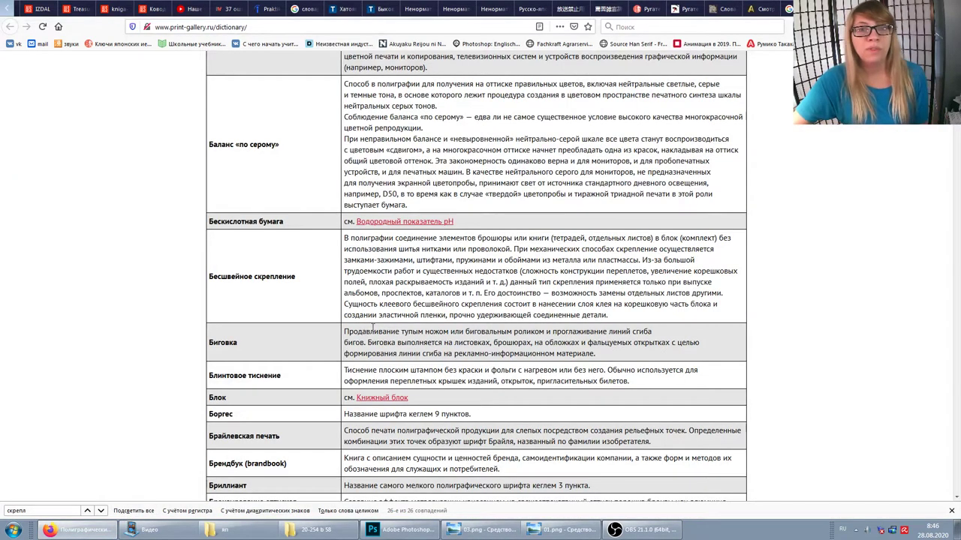
# Step: Highlight 'крепление' in the dictionary entry, then return to the 03.png screenshot
pyautogui.moveTo(257, 276); pyautogui.dragTo(300, 281)
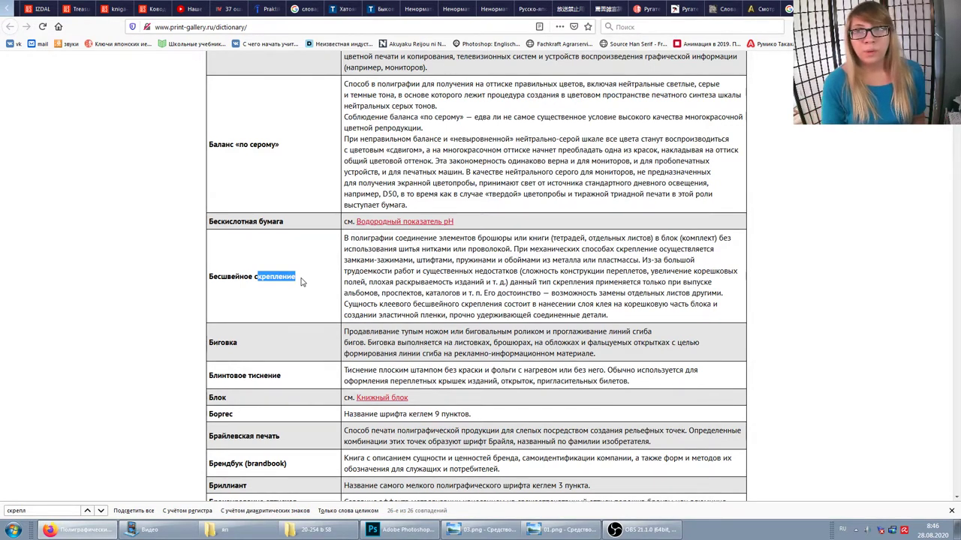
pyautogui.click(490, 531)
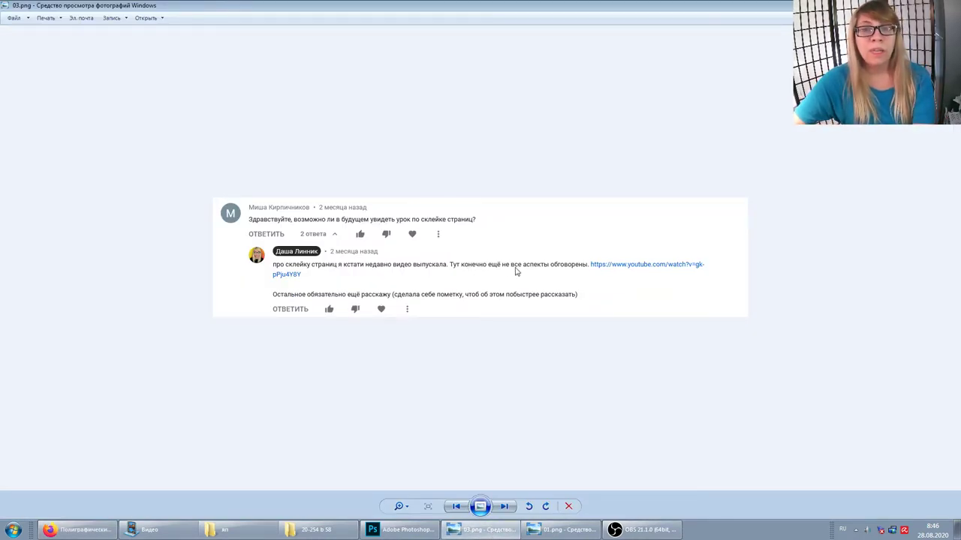
# Step: View the 01.png comment about combining manga screenshots, then bring up the яп folder
pyautogui.click(564, 531)
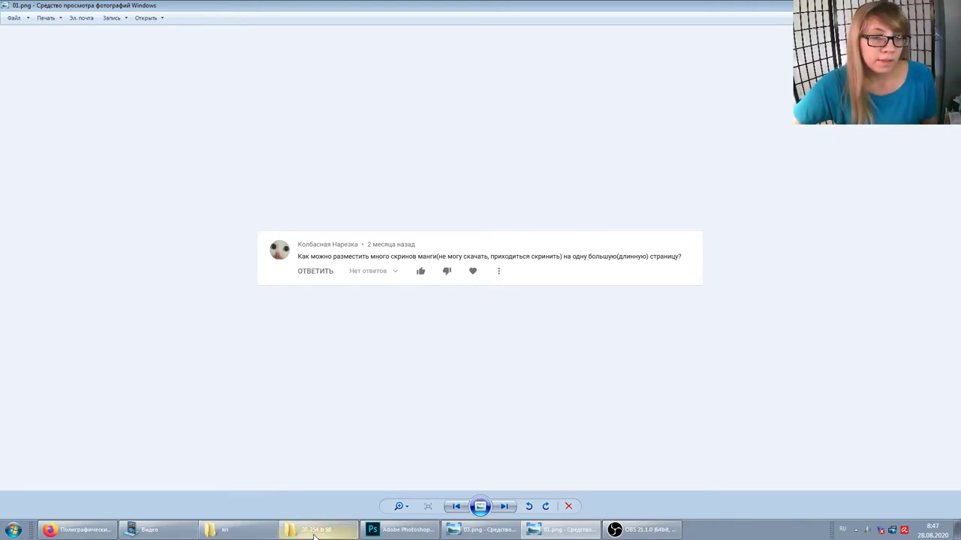
pyautogui.click(224, 530)
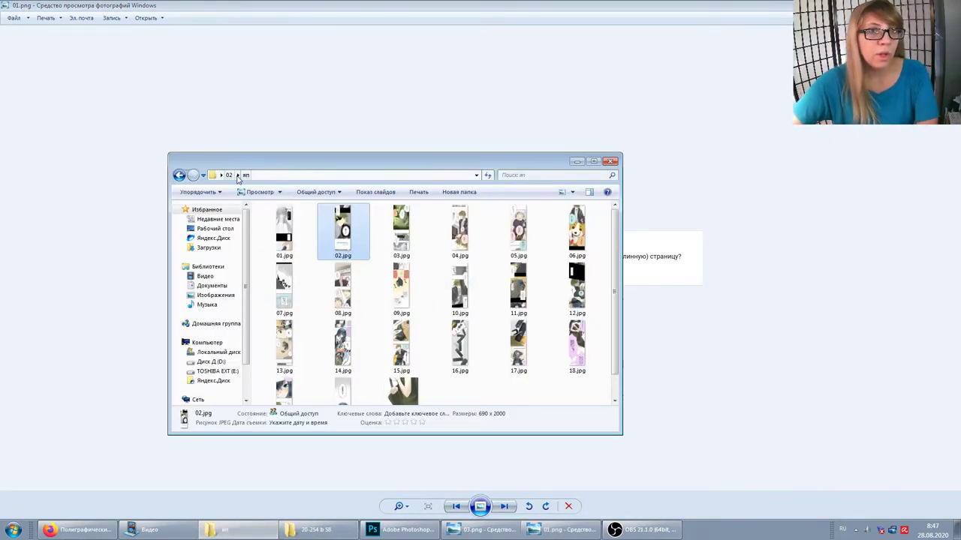
pyautogui.click(229, 175)
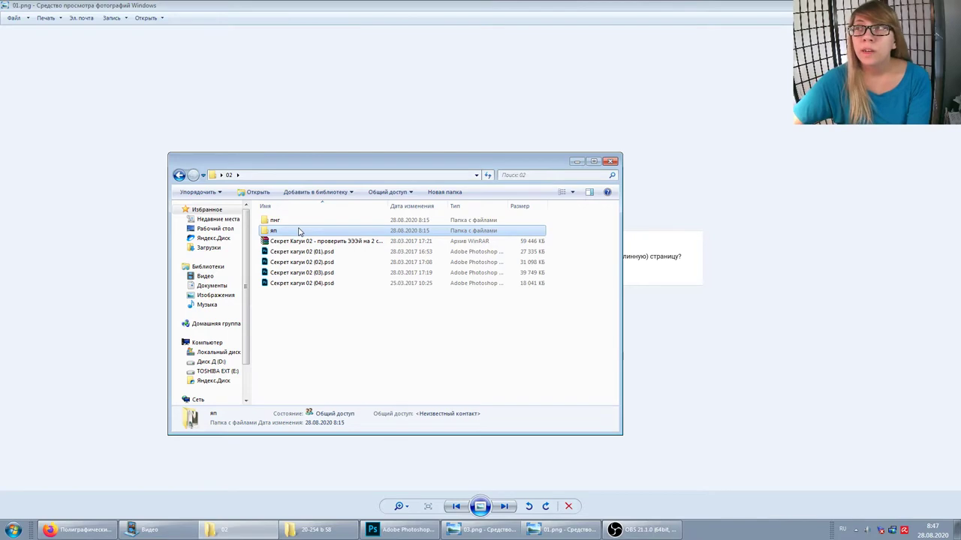
pyautogui.doubleClick(282, 234)
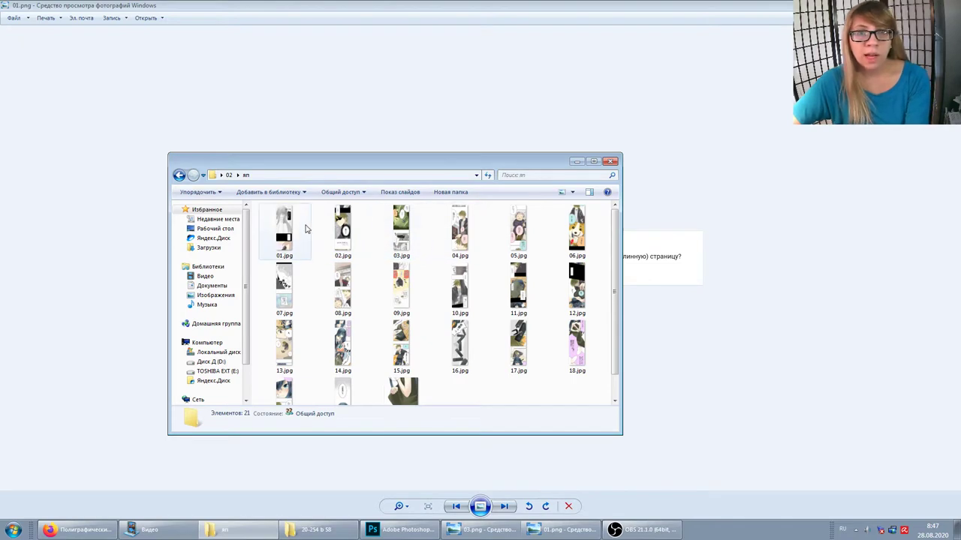
pyautogui.click(292, 228)
pyautogui.press('Right')
pyautogui.press('Right')
pyautogui.press('Right')
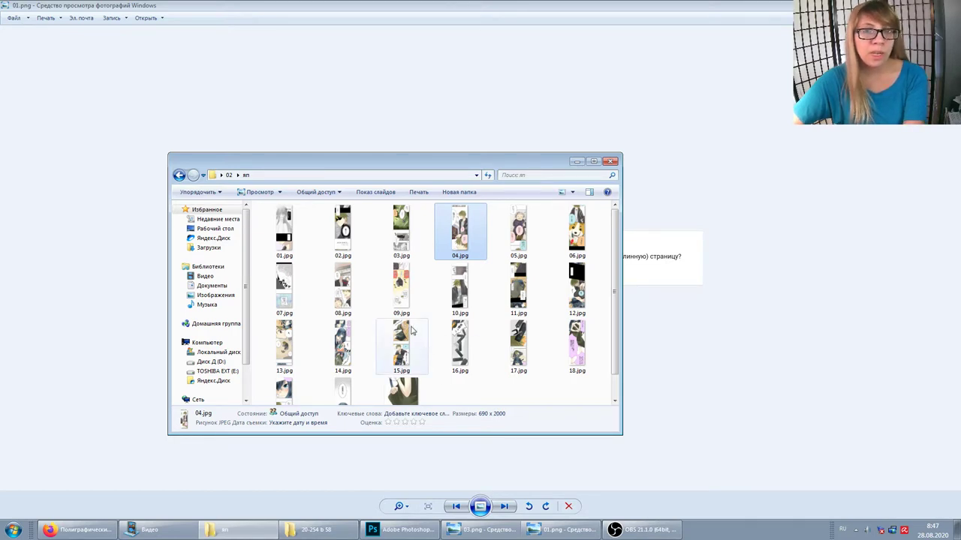
pyautogui.click(402, 384)
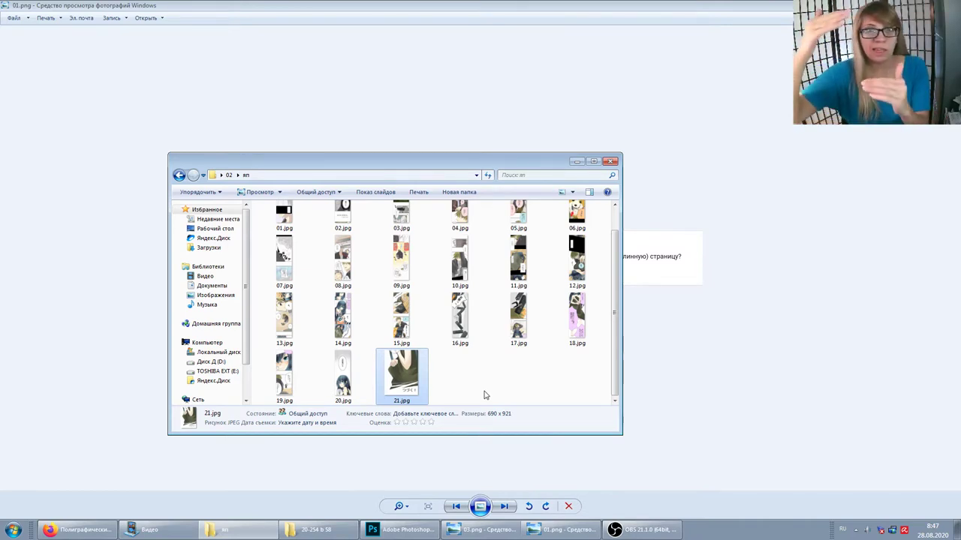
pyautogui.scroll(2, 314, 242)
pyautogui.click(304, 237)
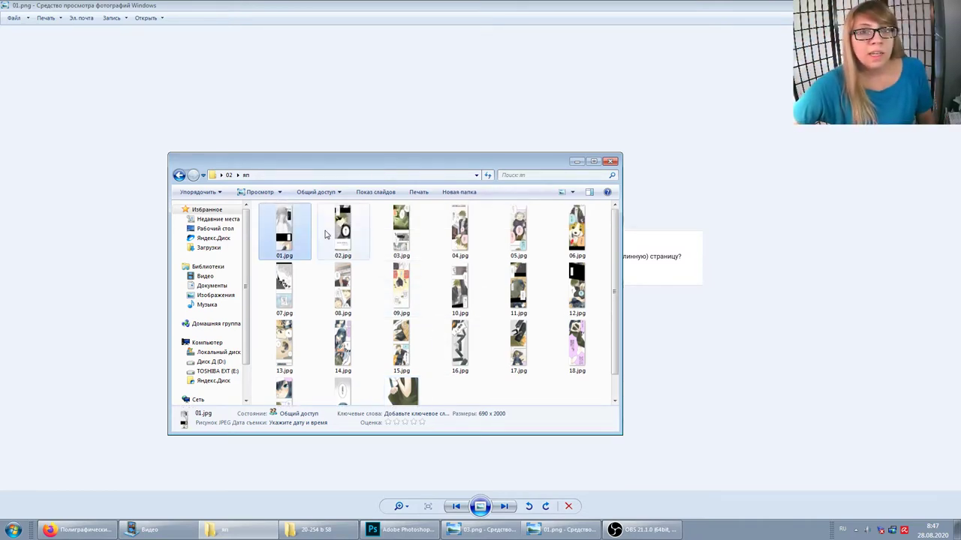
pyautogui.click(342, 229)
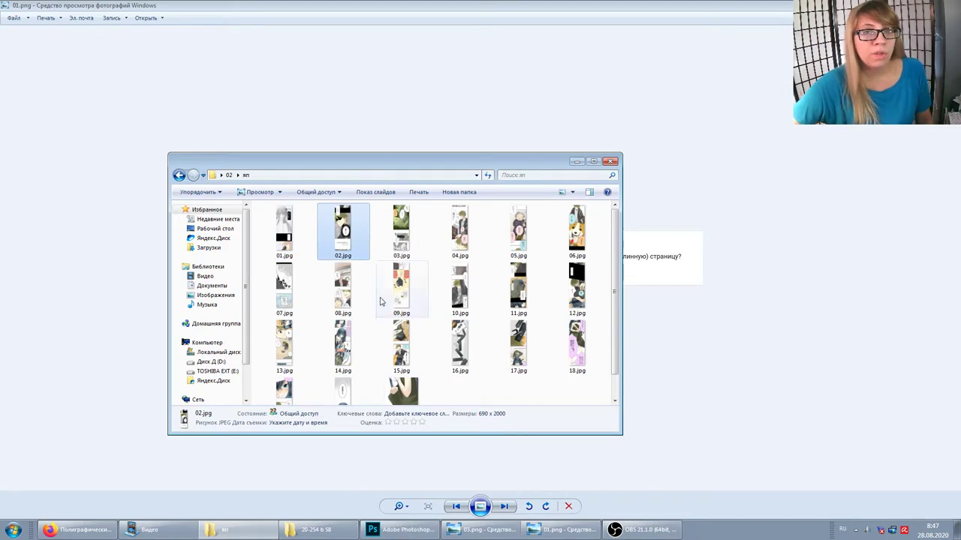
pyautogui.doubleClick(344, 231)
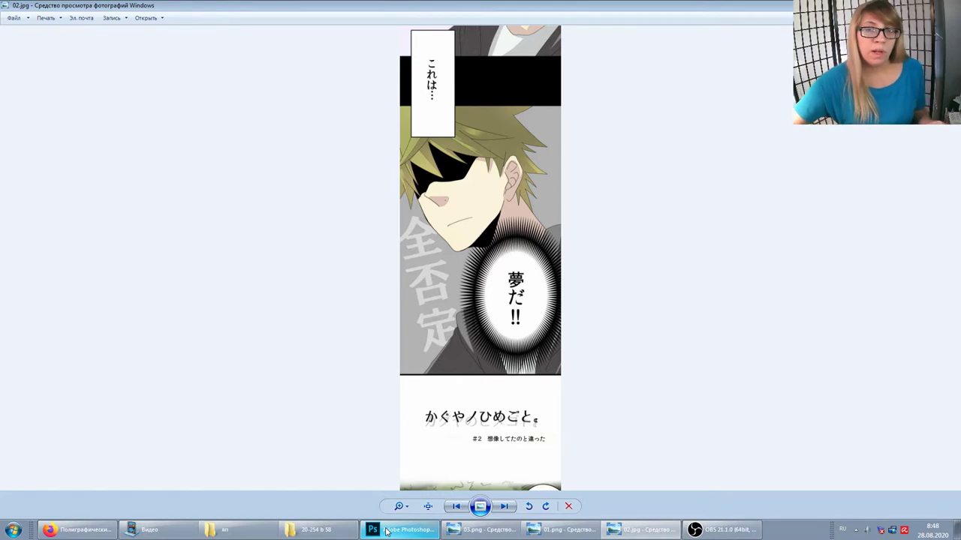
# Step: Bring the яп folder window back in front of the 02.jpg viewer
pyautogui.click(224, 530)
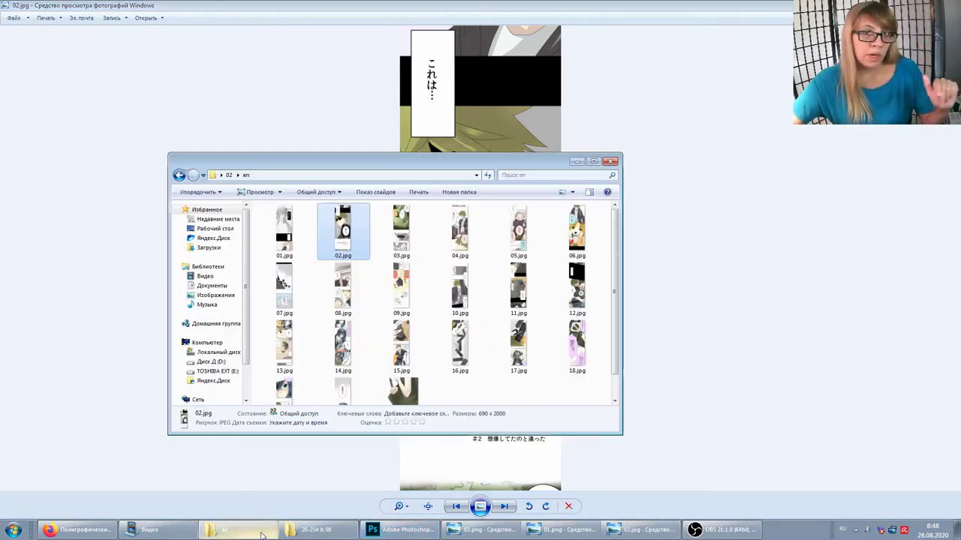
# Step: Go up to folder 02, open the пнг subfolder and browse its four strip images
pyautogui.click(229, 175)
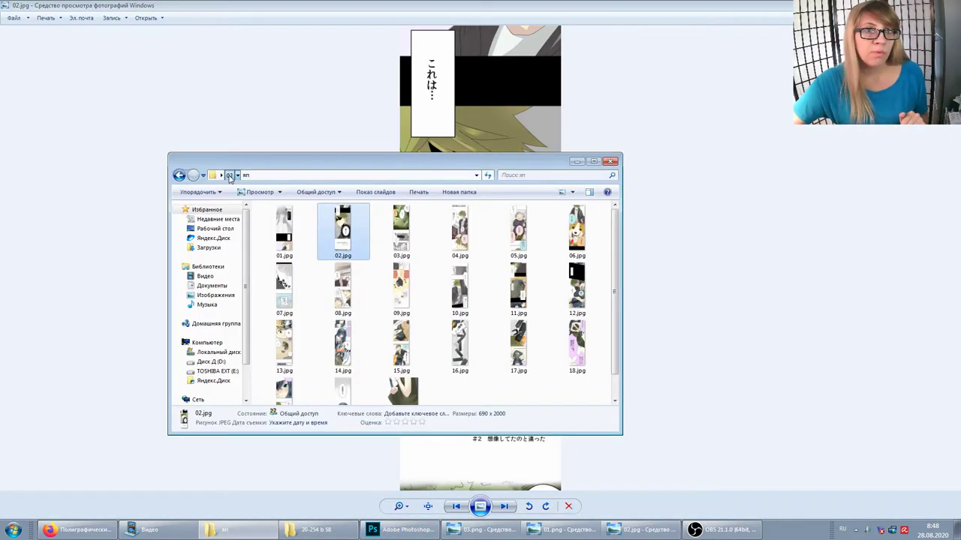
pyautogui.click(299, 220)
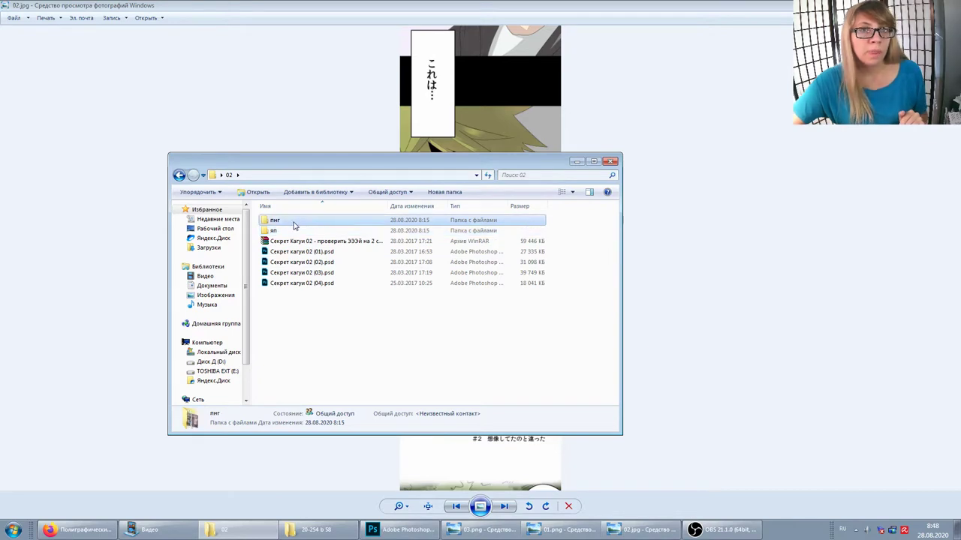
pyautogui.doubleClick(294, 222)
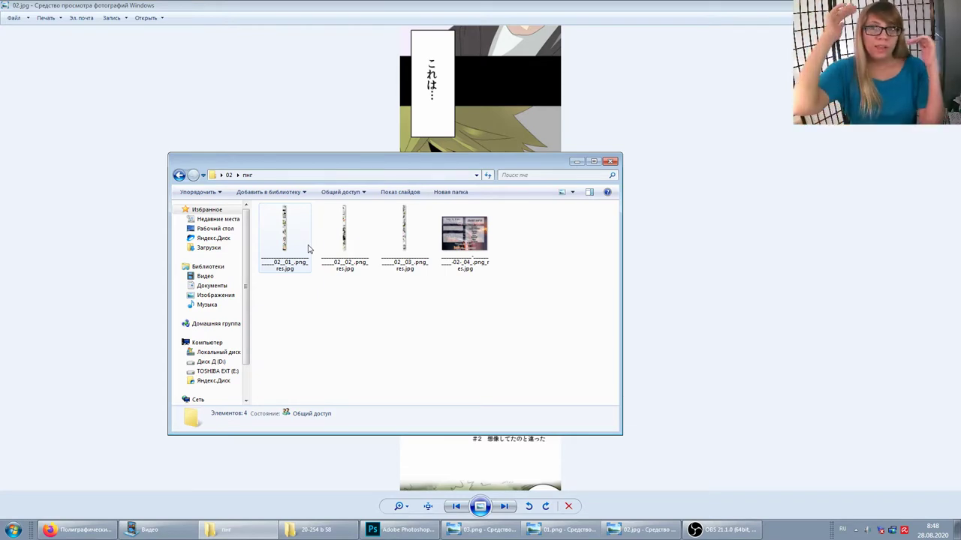
pyautogui.click(308, 249)
pyautogui.press('Right')
pyautogui.press('Right')
pyautogui.click(293, 240)
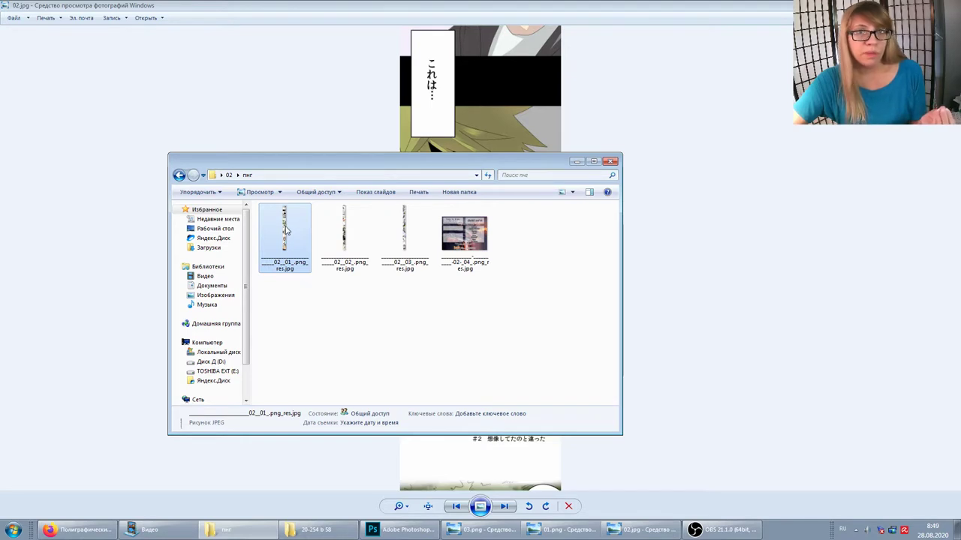
pyautogui.rightClick(286, 232)
pyautogui.click(312, 512)
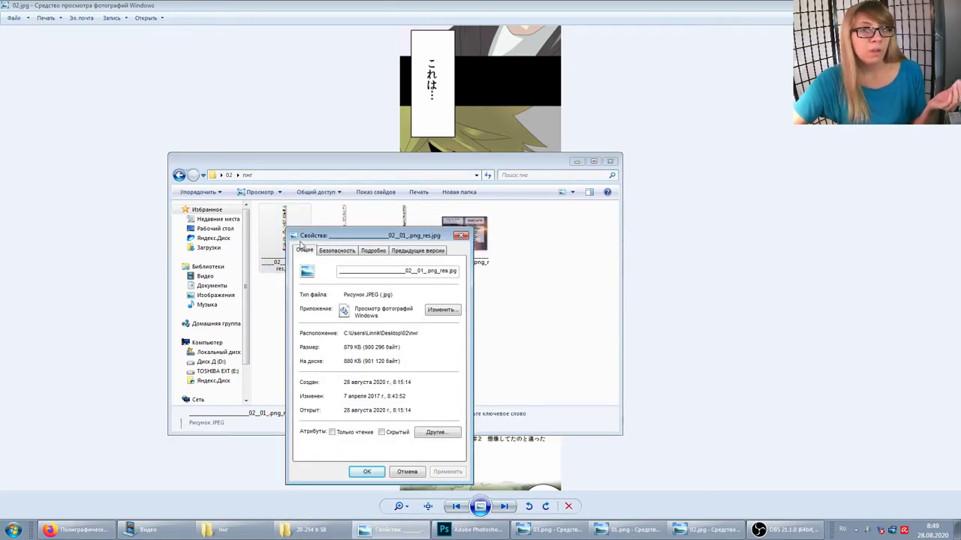
pyautogui.moveTo(322, 239); pyautogui.dragTo(364, 240)
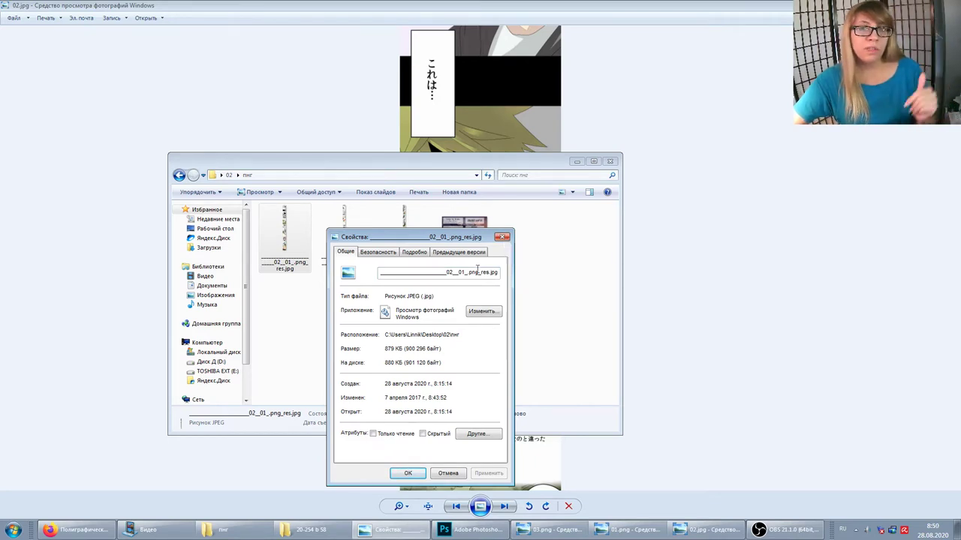
pyautogui.click(503, 236)
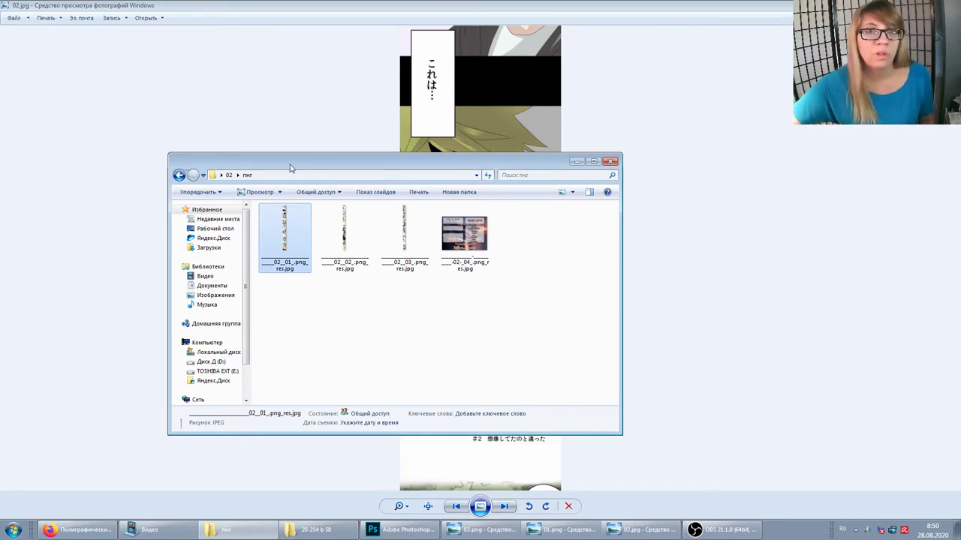
# Step: Open the яп folder and check the properties of manga page 01.jpg
pyautogui.click(229, 174)
pyautogui.doubleClick(293, 231)
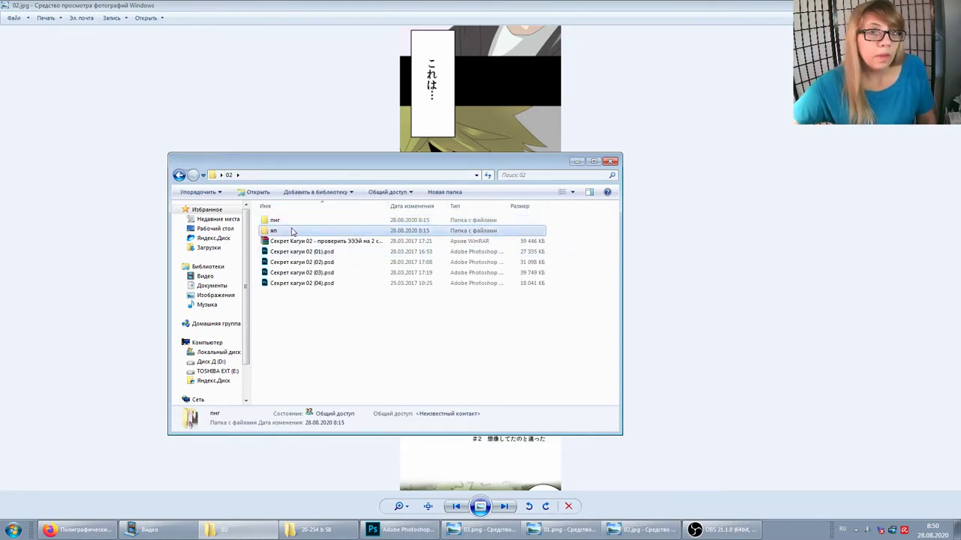
pyautogui.click(288, 231)
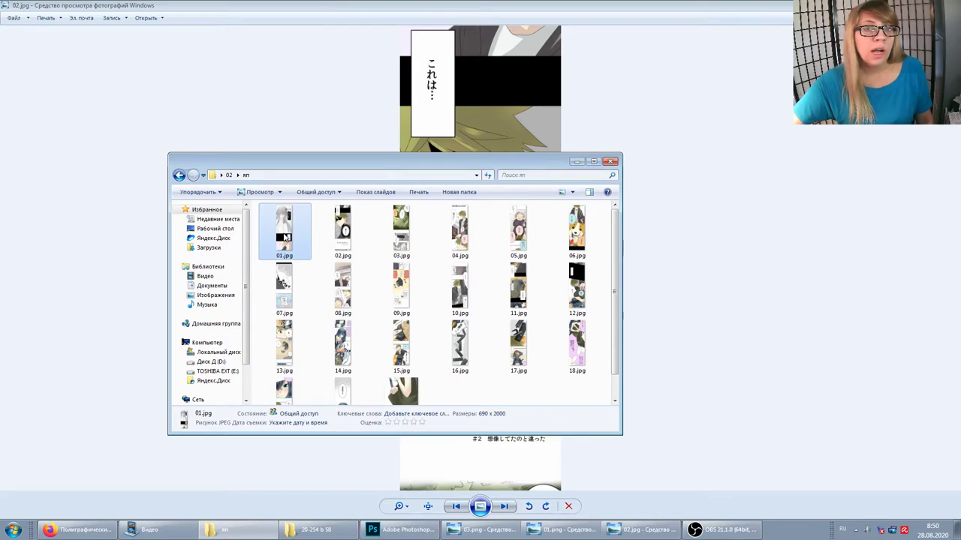
pyautogui.rightClick(284, 228)
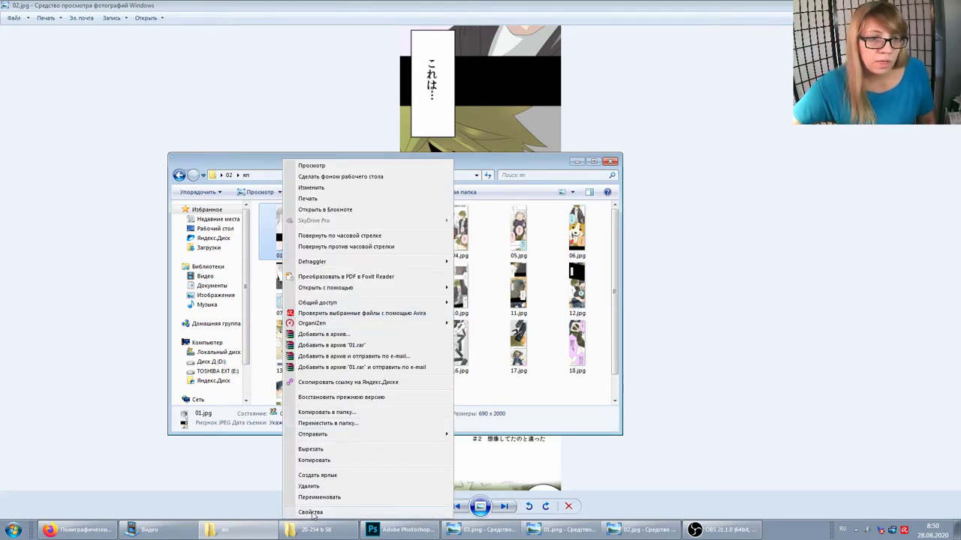
pyautogui.click(312, 513)
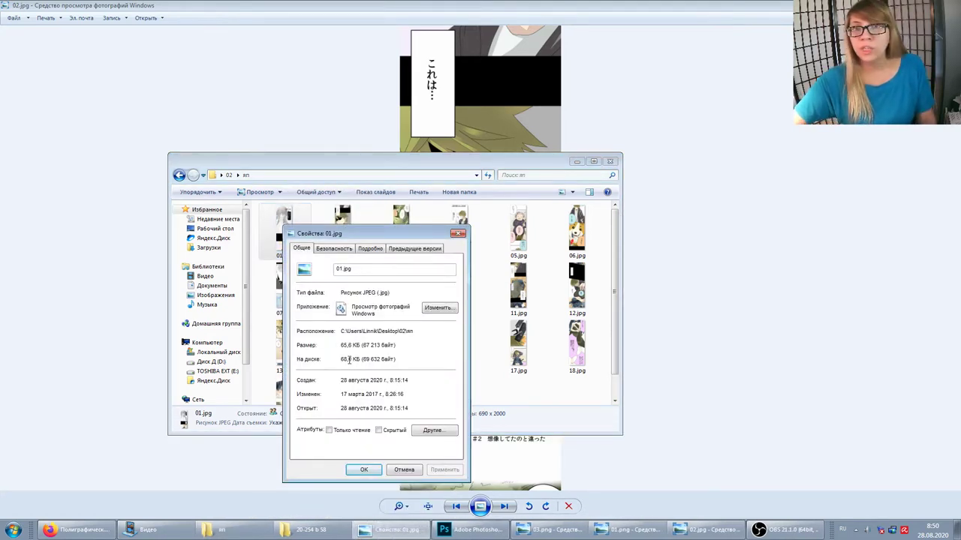
pyautogui.click(456, 234)
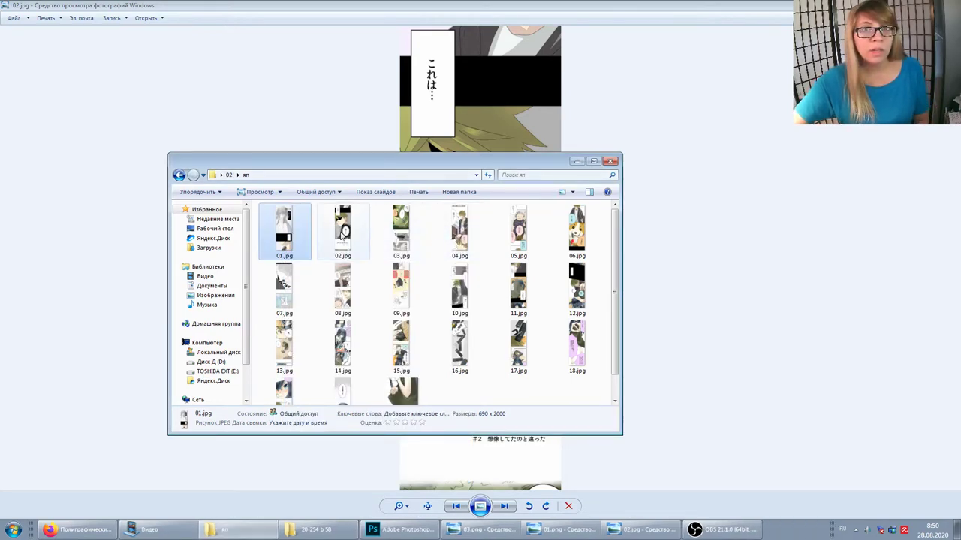
# Step: Select all 21 manga pages and check their combined properties summary
pyautogui.click(405, 388)
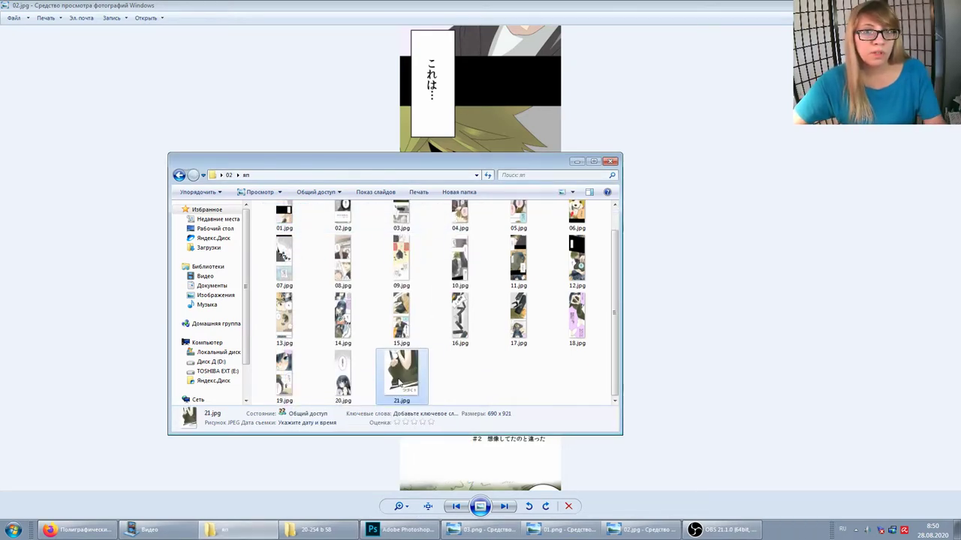
pyautogui.keyDown('shift'); pyautogui.click(288, 225); pyautogui.keyUp('shift')
pyautogui.rightClick(347, 238)
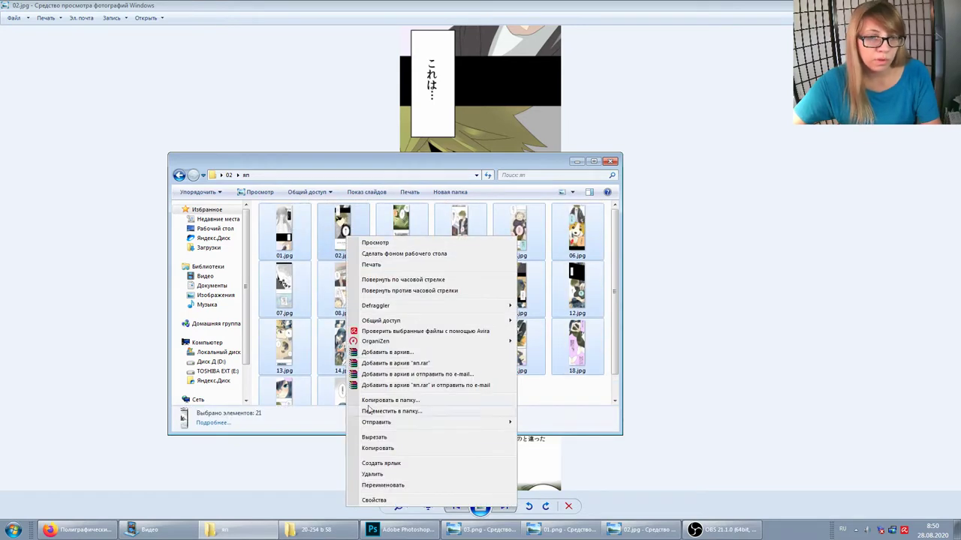
pyautogui.click(397, 496)
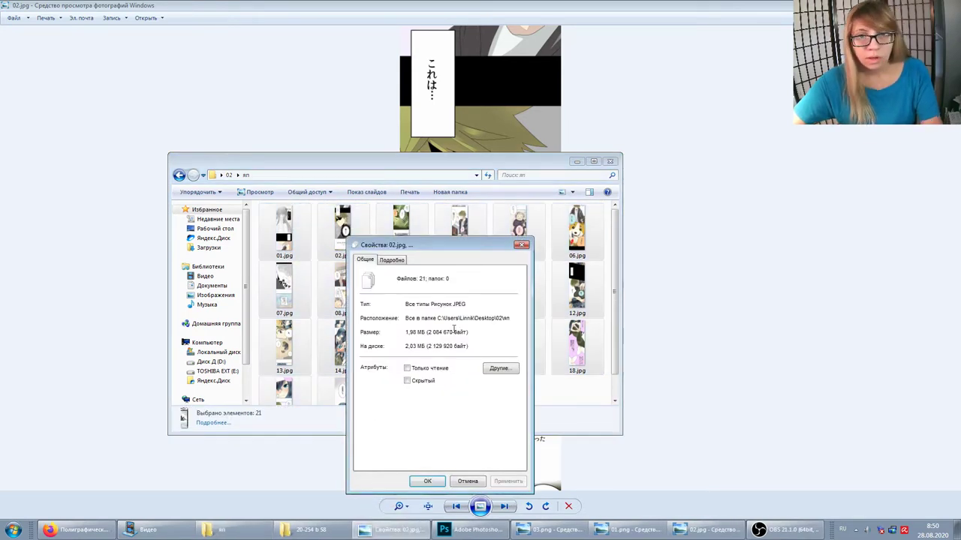
pyautogui.click(466, 486)
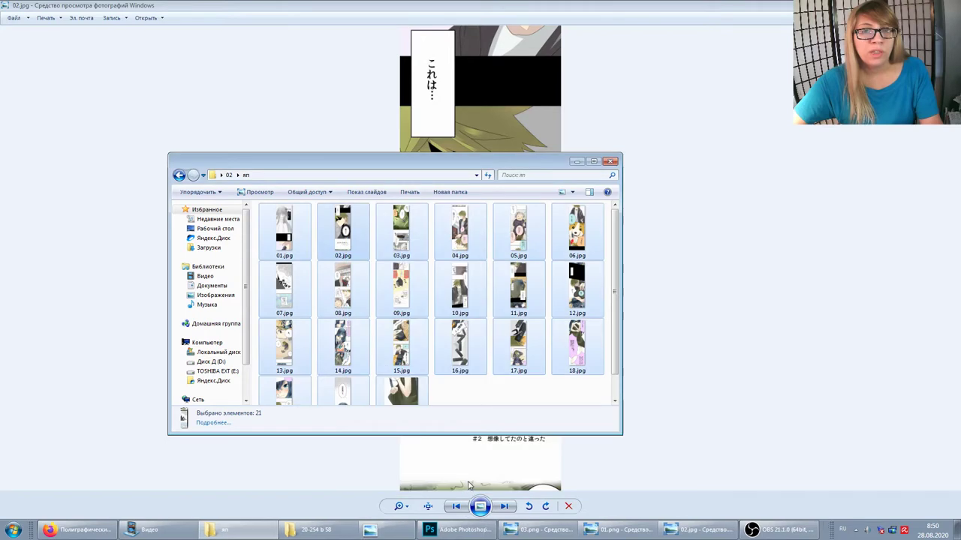
# Step: Select 02.jpg, go up to the 02 folder and minimize the Explorer window
pyautogui.click(349, 250)
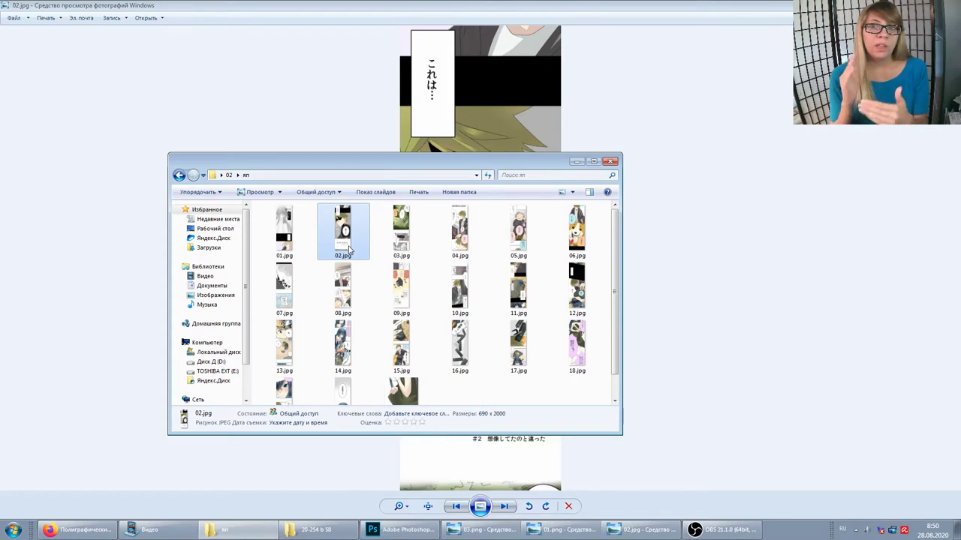
pyautogui.click(228, 174)
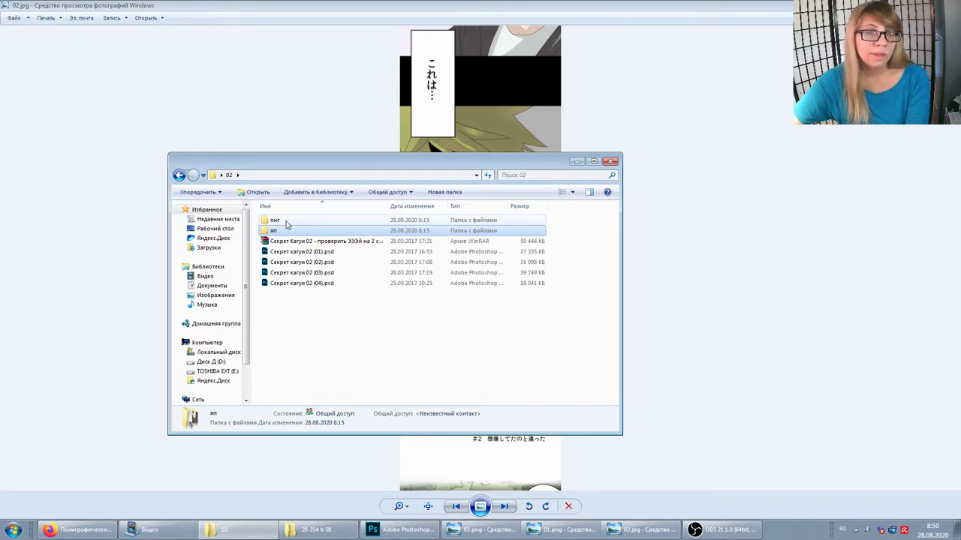
pyautogui.click(673, 272)
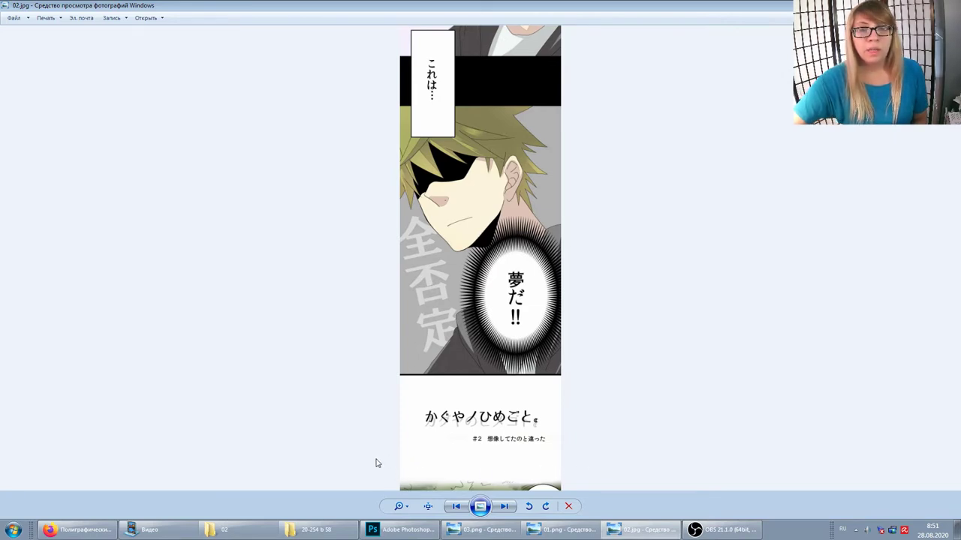
# Step: Flip through manga pages 01.jpg to 04.jpg in Photo Viewer before switching to Photoshop
pyautogui.click(456, 506)
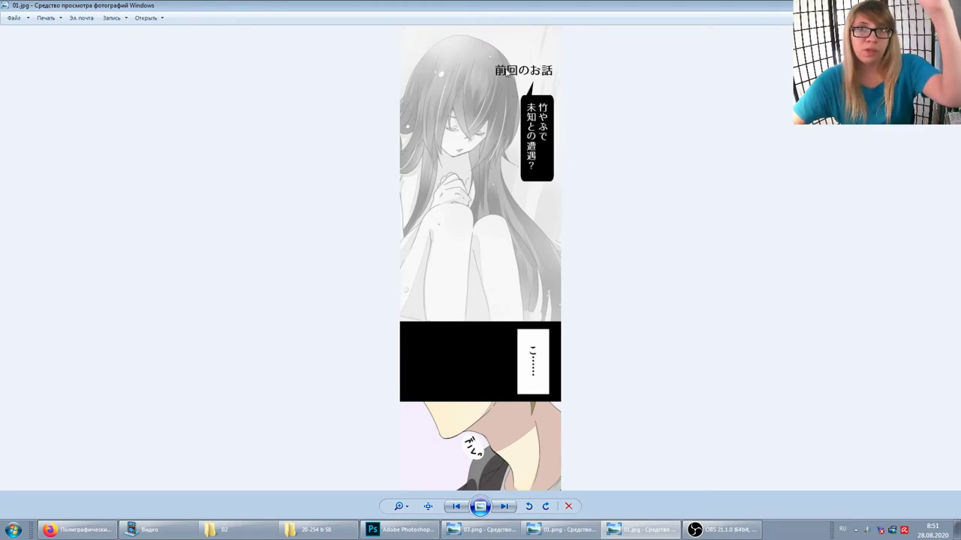
pyautogui.click(504, 506)
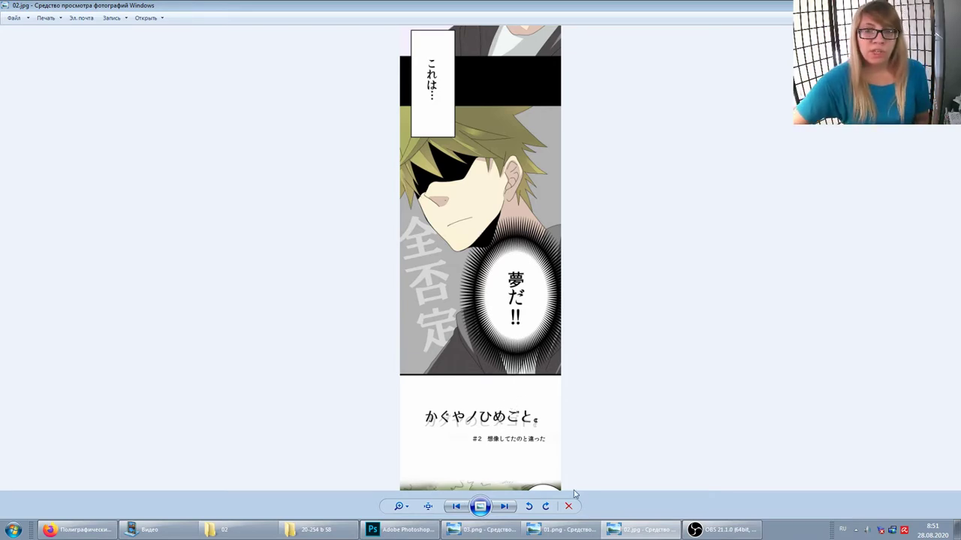
pyautogui.click(504, 506)
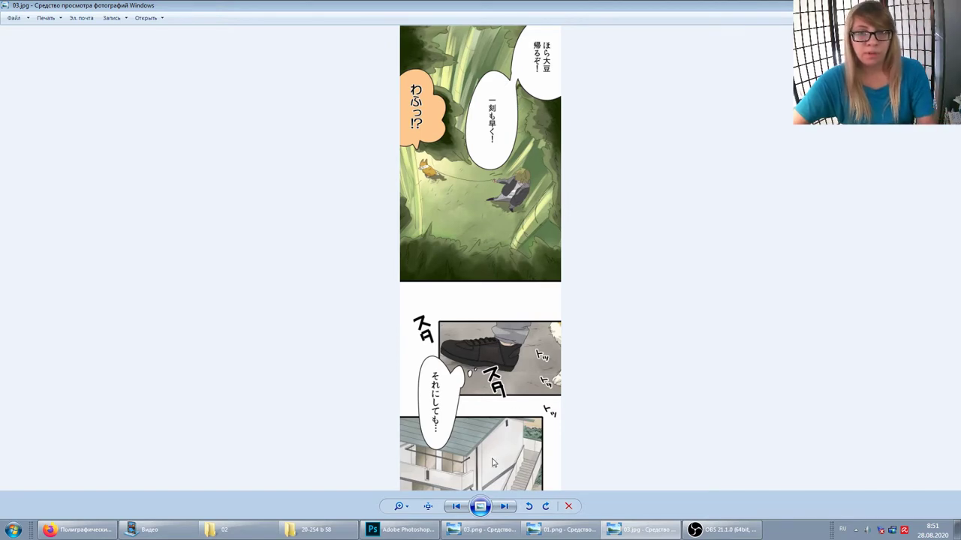
pyautogui.click(504, 506)
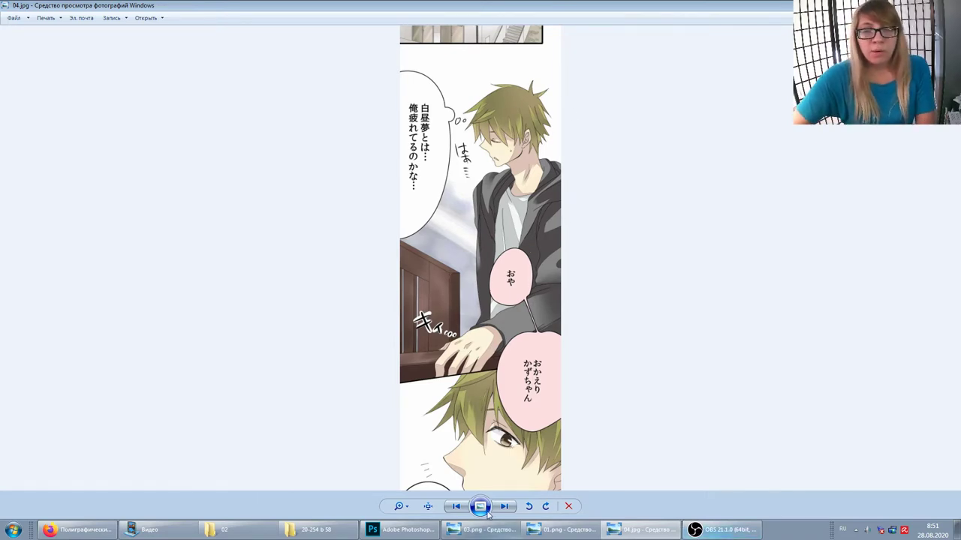
pyautogui.click(411, 529)
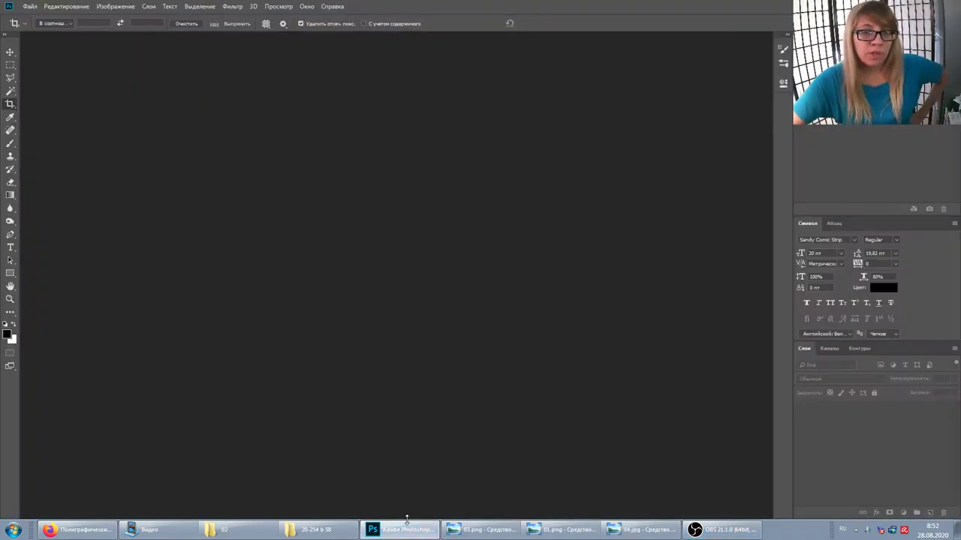
# Step: Open 01.jpg from the яп folder in Photoshop and unlock its background layer as Слой 0
pyautogui.click(239, 529)
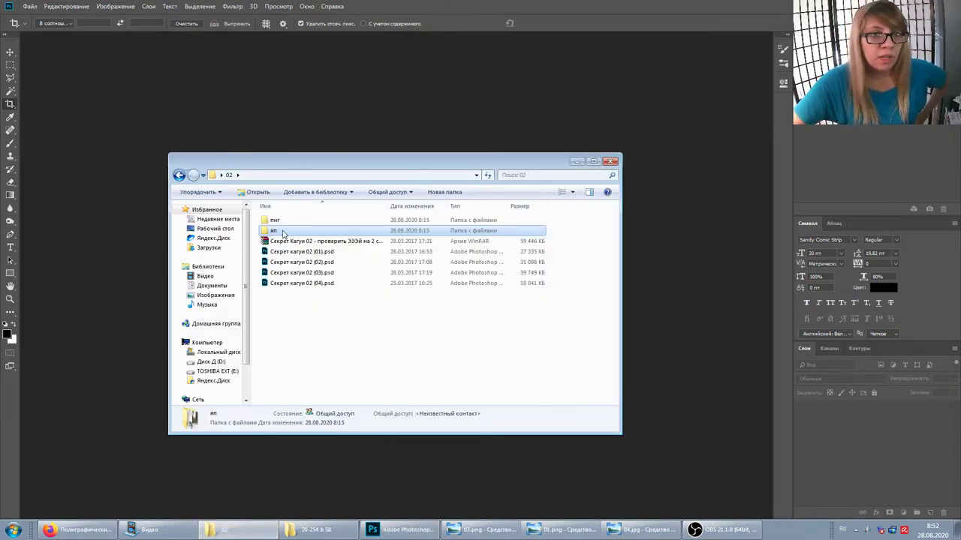
pyautogui.doubleClick(283, 234)
pyautogui.click(289, 232)
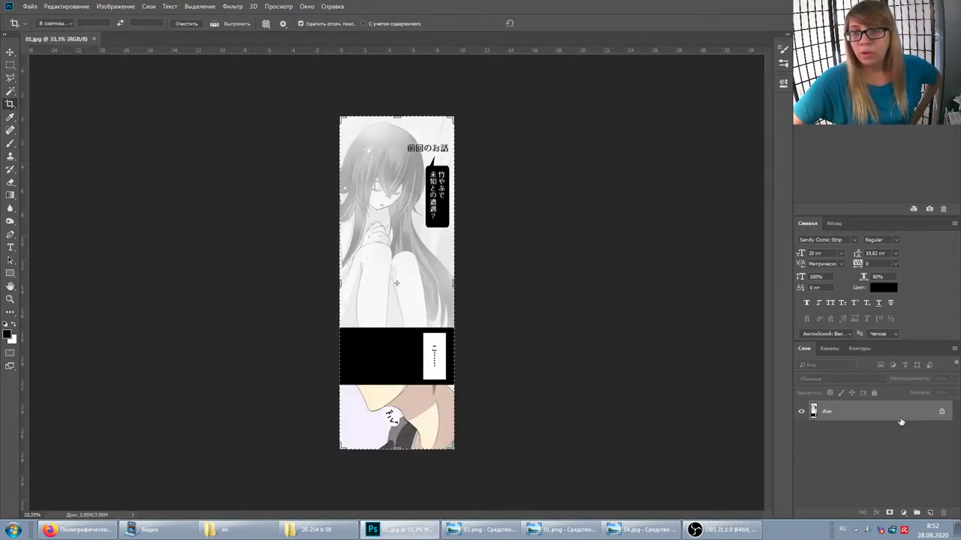
pyautogui.click(941, 413)
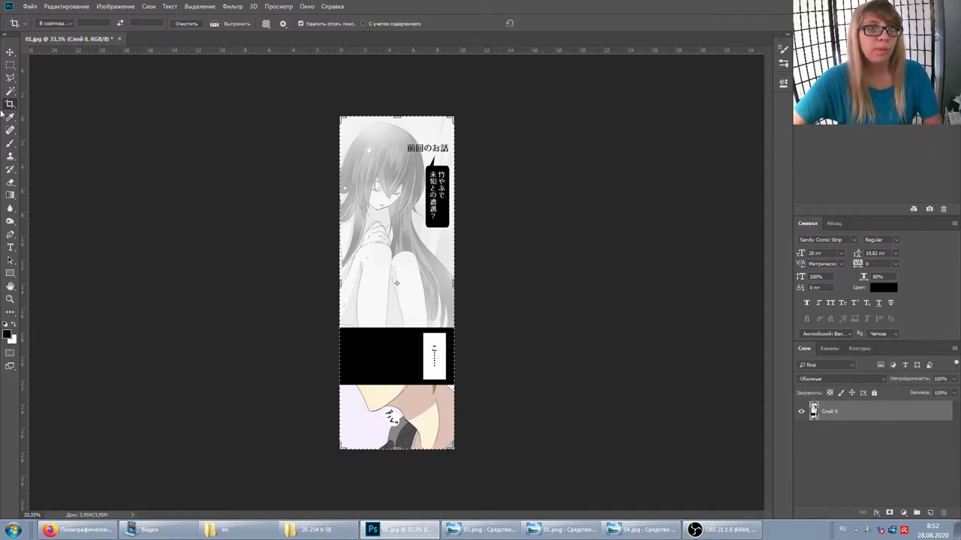
# Step: Try a 4000-pixel value in Image Size for 01.jpg, then cancel
pyautogui.click(11, 52)
pyautogui.click(11, 105)
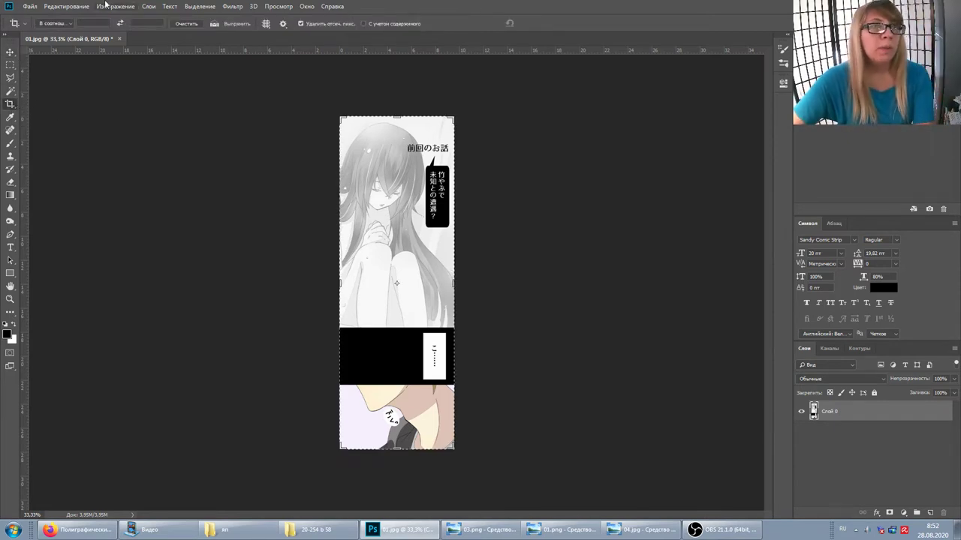
pyautogui.click(113, 6)
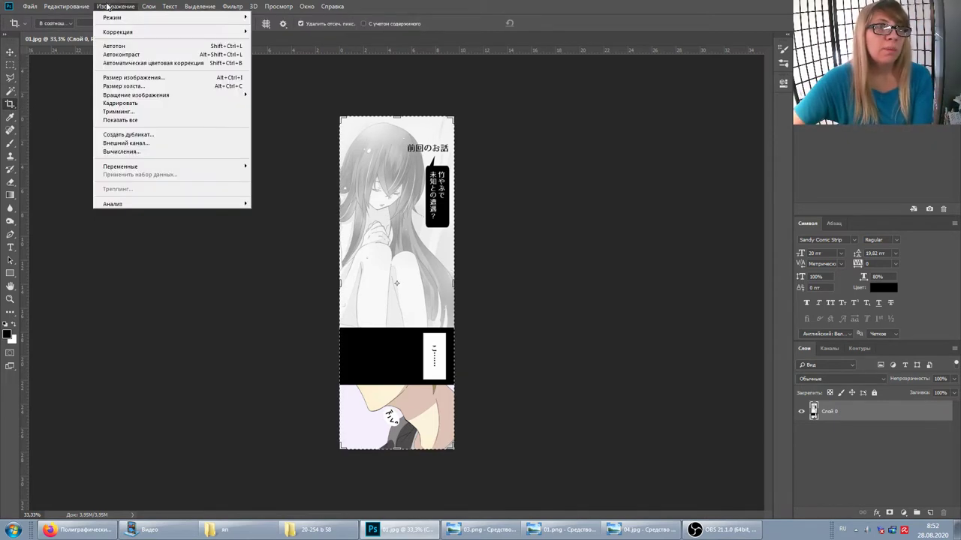
pyautogui.click(128, 78)
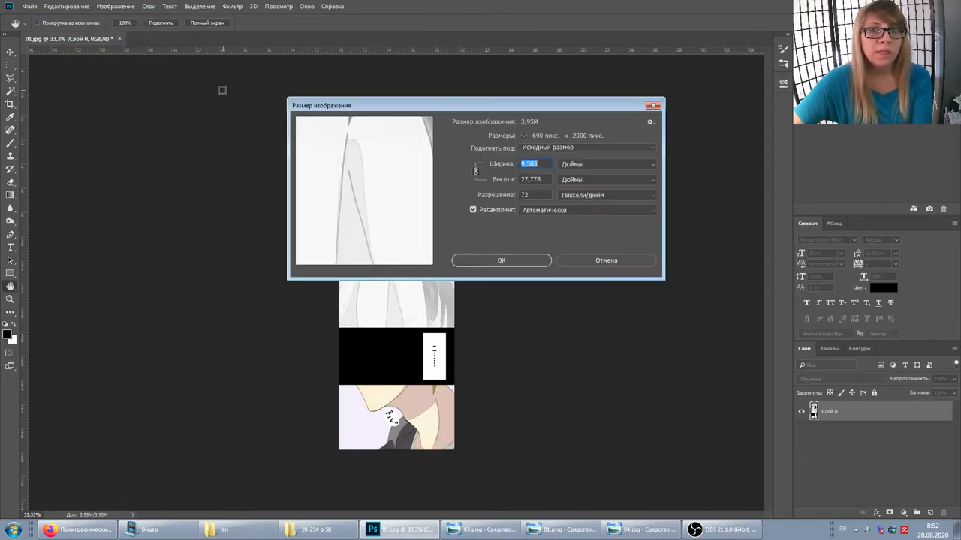
pyautogui.click(576, 165)
pyautogui.click(577, 185)
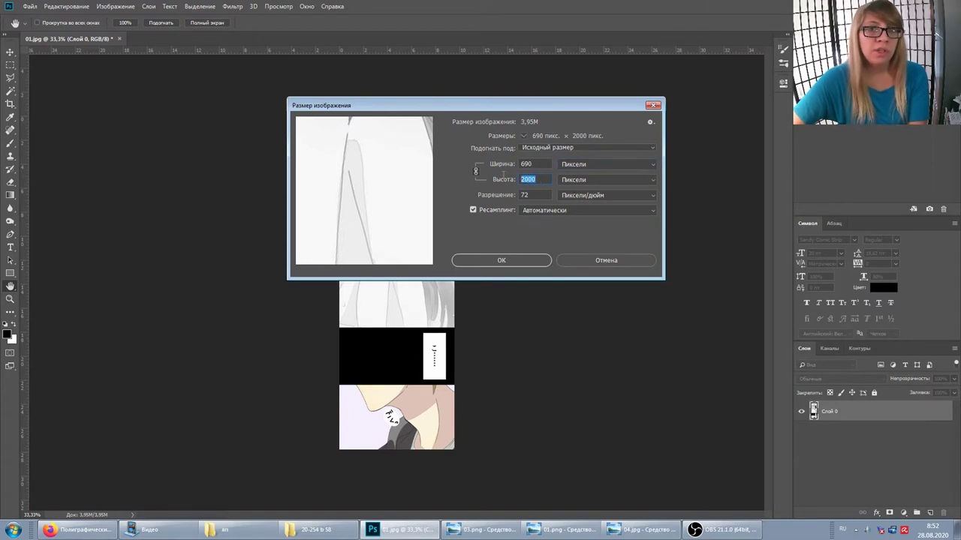
pyautogui.write('4000')
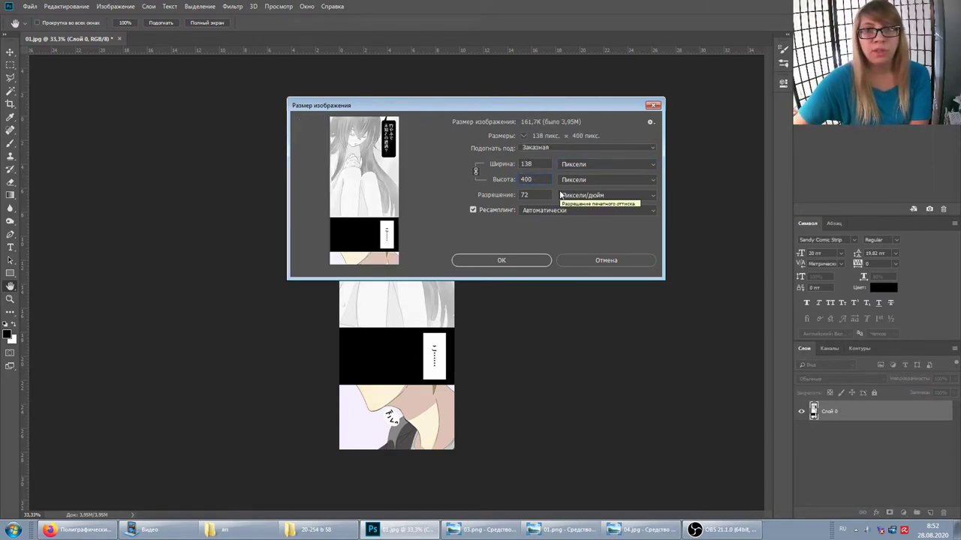
pyautogui.click(608, 260)
# Step: Try a 400-pixel height in Image Size, then cancel, keeping 690 × 2000
pyautogui.click(115, 6)
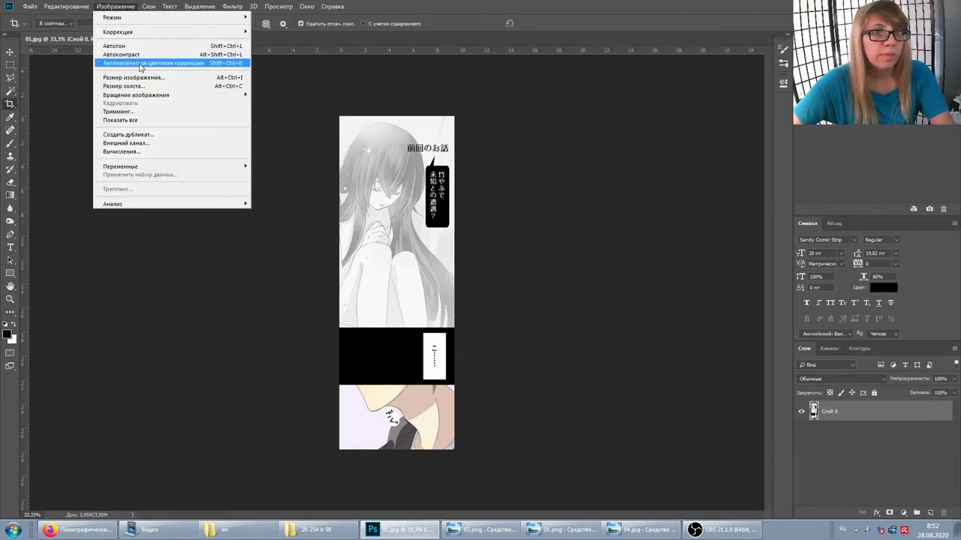
pyautogui.click(137, 80)
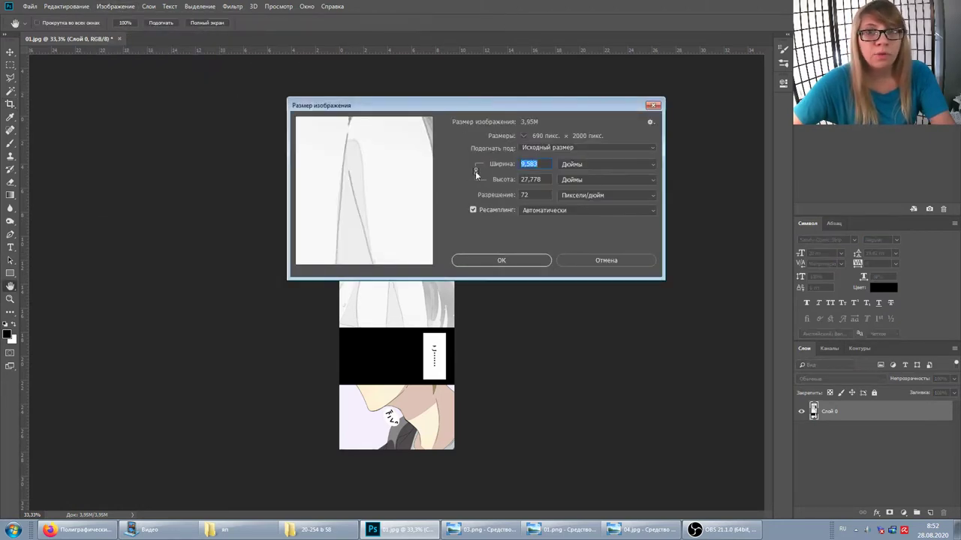
pyautogui.click(608, 170)
pyautogui.click(600, 185)
pyautogui.moveTo(551, 179); pyautogui.dragTo(486, 179)
pyautogui.write('400')
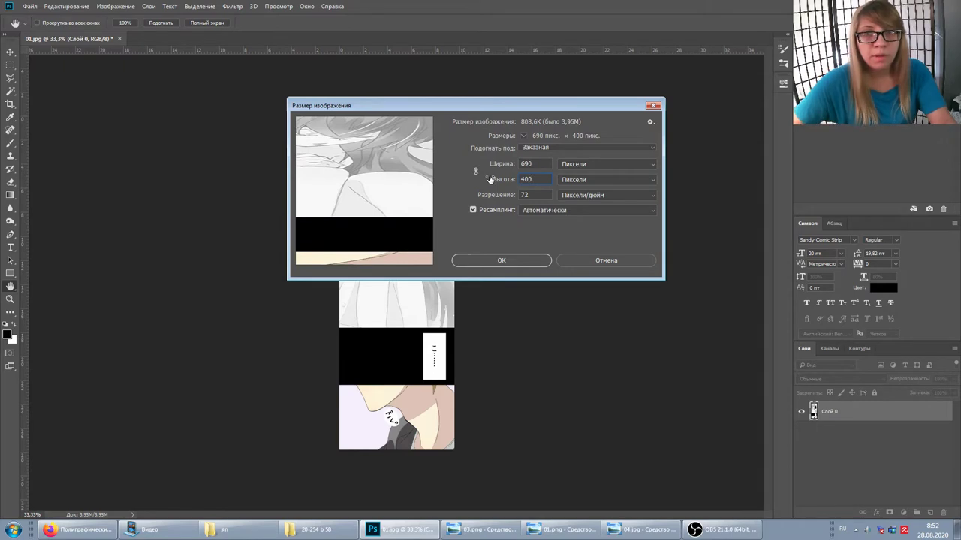
pyautogui.press('Escape')
pyautogui.press('c')
pyautogui.click(115, 6)
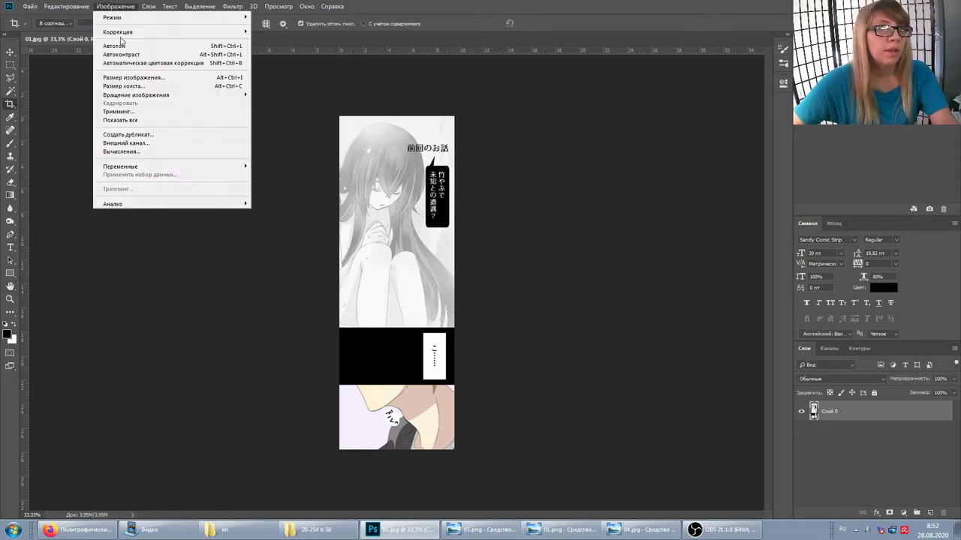
# Step: Extend the 01.jpg canvas to 690 × 4000 pixels anchored top-centre, then fit it on screen
pyautogui.click(134, 88)
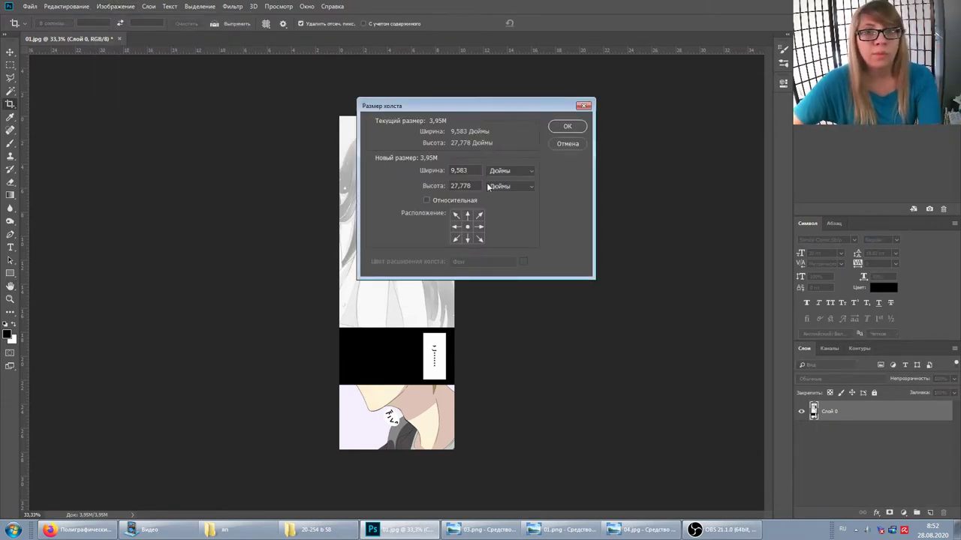
pyautogui.click(515, 173)
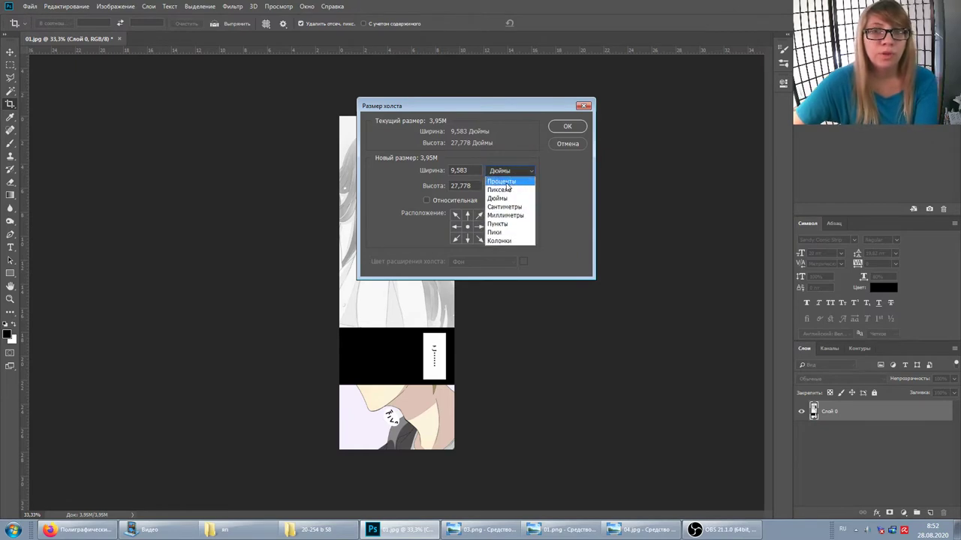
pyautogui.click(502, 189)
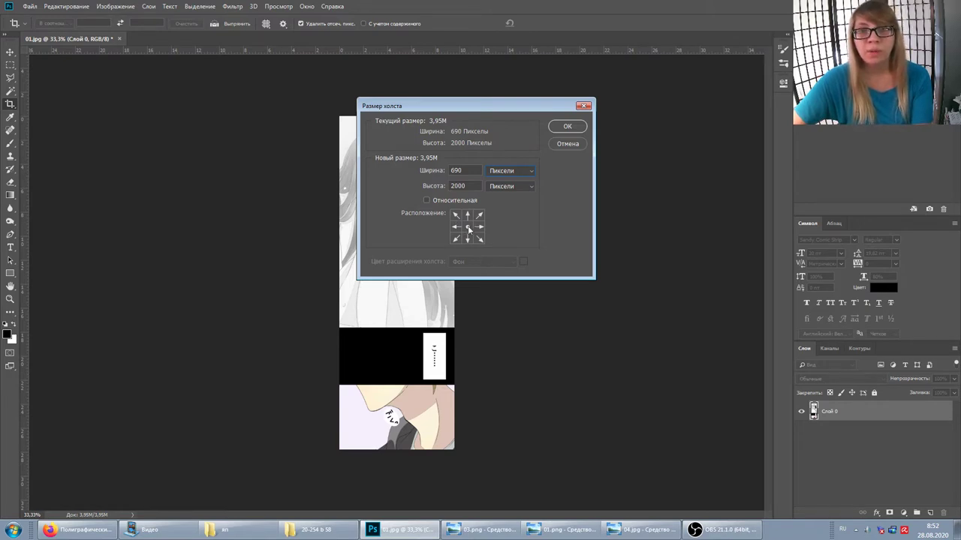
pyautogui.click(466, 216)
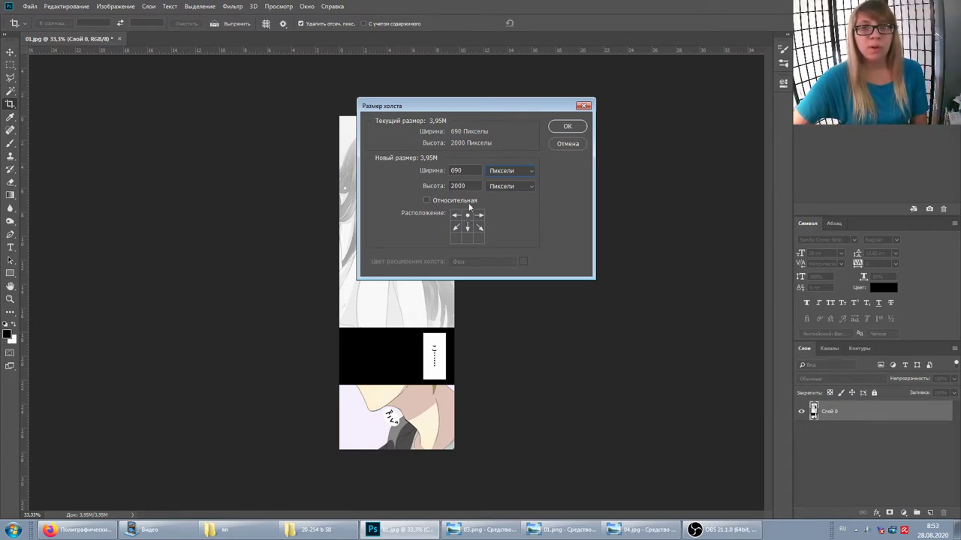
pyautogui.moveTo(467, 185); pyautogui.dragTo(375, 193)
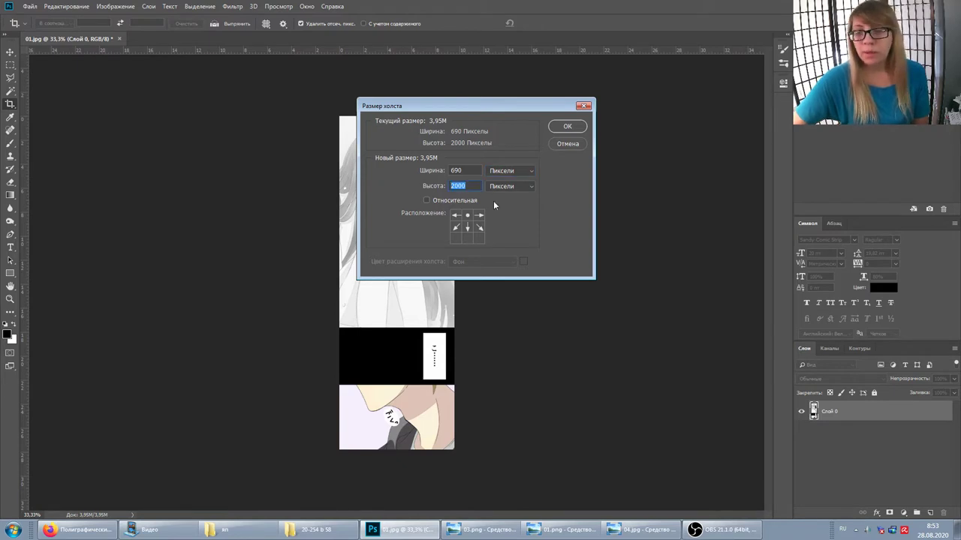
pyautogui.write('4000')
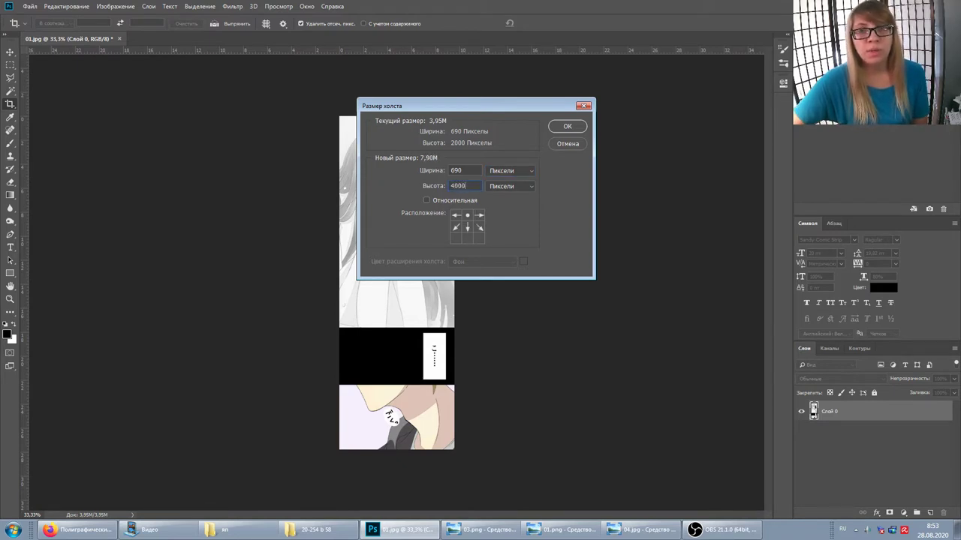
pyautogui.press('Return')
pyautogui.hotkey('ctrl', '0')
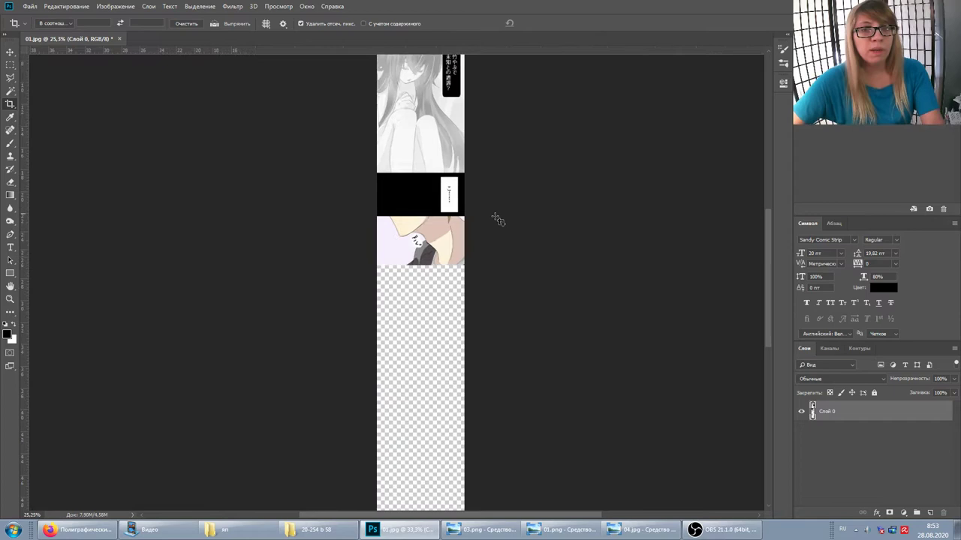
# Step: Recheck the 02.jpg page in Windows Photo Viewer
pyautogui.scroll(-1, 488, 225)
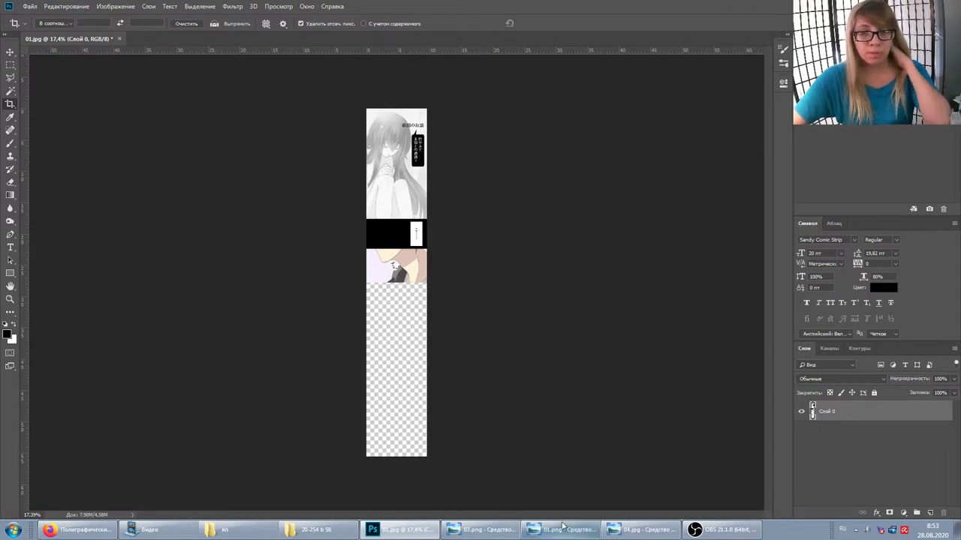
pyautogui.click(636, 535)
pyautogui.click(455, 506)
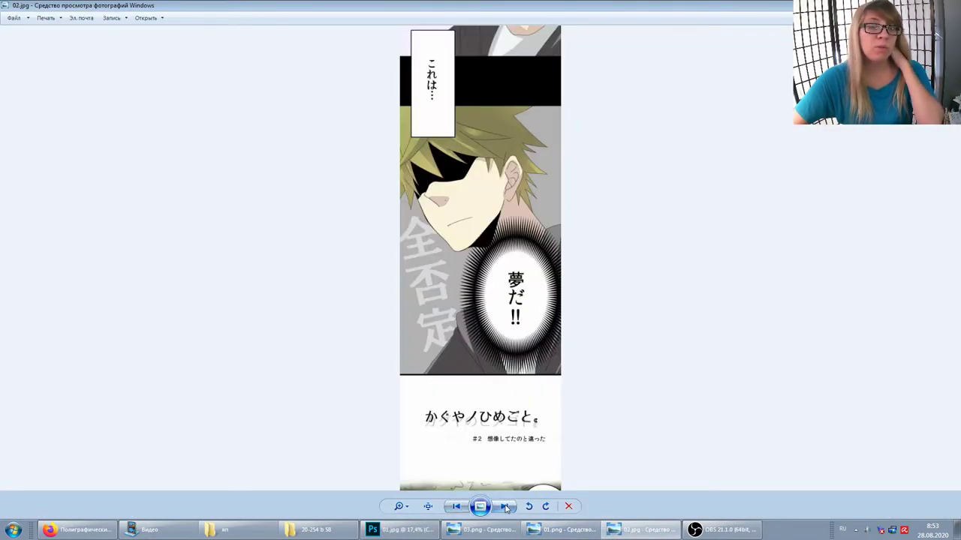
pyautogui.click(721, 530)
# Step: Return to 01.jpg in Photoshop, zoom out, and show crop handles around the whole canvas
pyautogui.click(398, 530)
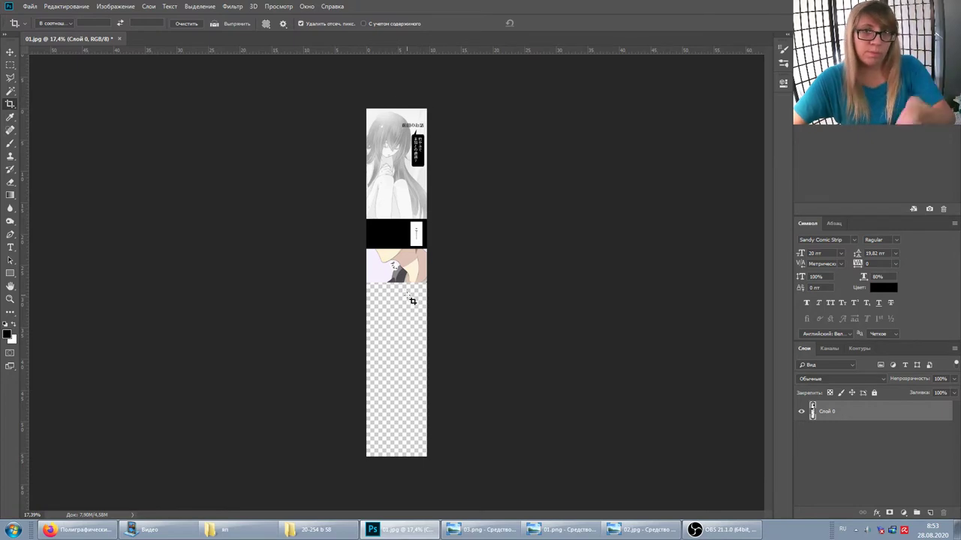
pyautogui.scroll(-1, 392, 243)
pyautogui.scroll(-1, 392, 242)
pyautogui.scroll(-1, 392, 243)
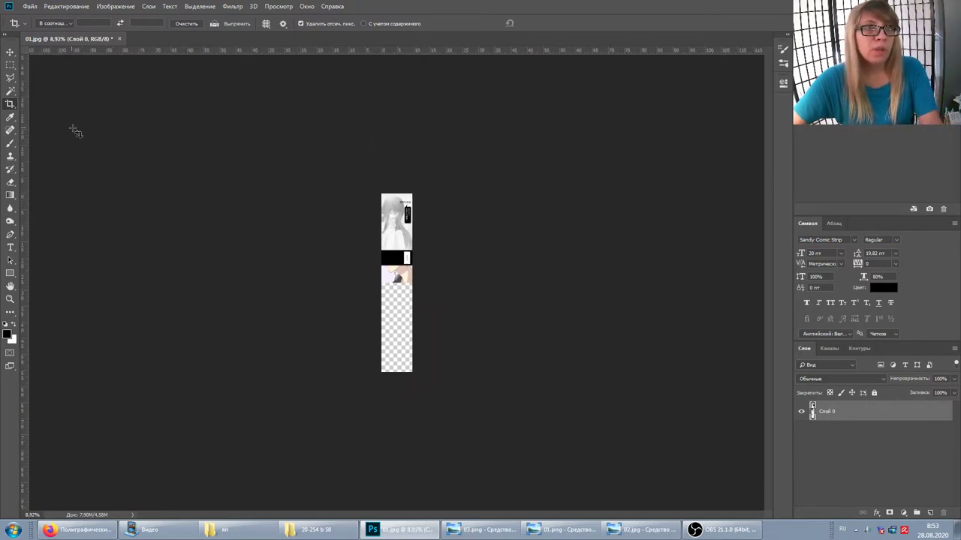
pyautogui.click(9, 105)
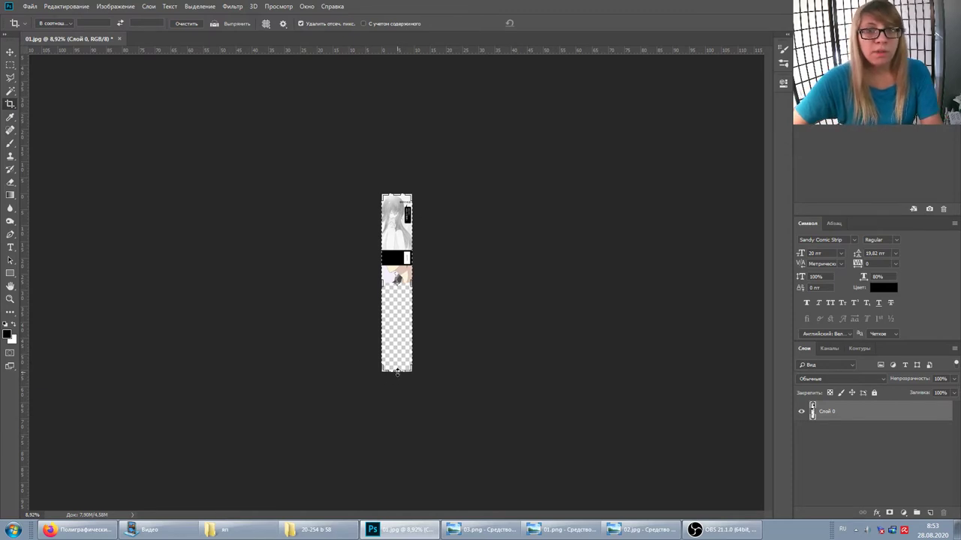
# Step: Extend the 01.jpg canvas downward to about twice its height and reopen the яп folder
pyautogui.moveTo(397, 371); pyautogui.dragTo(397, 506)
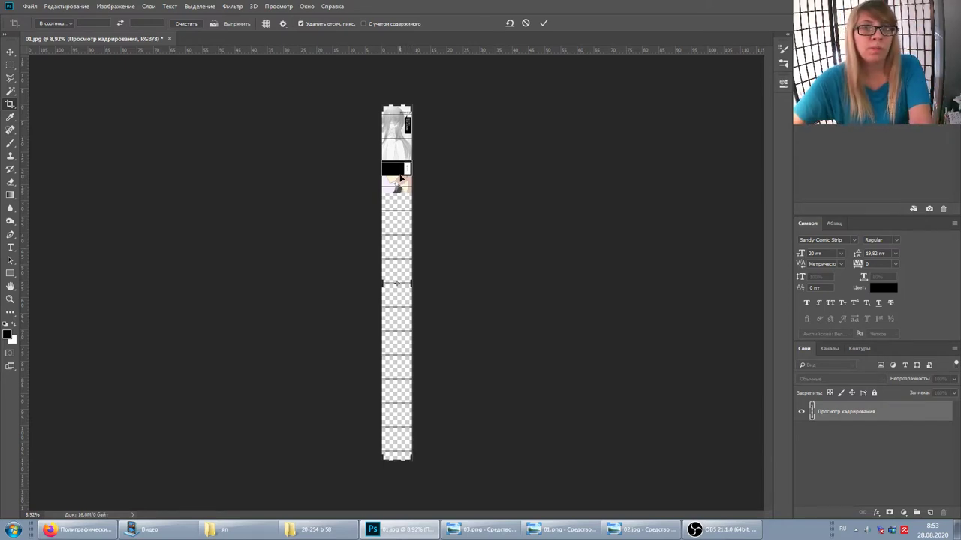
pyautogui.press('Return')
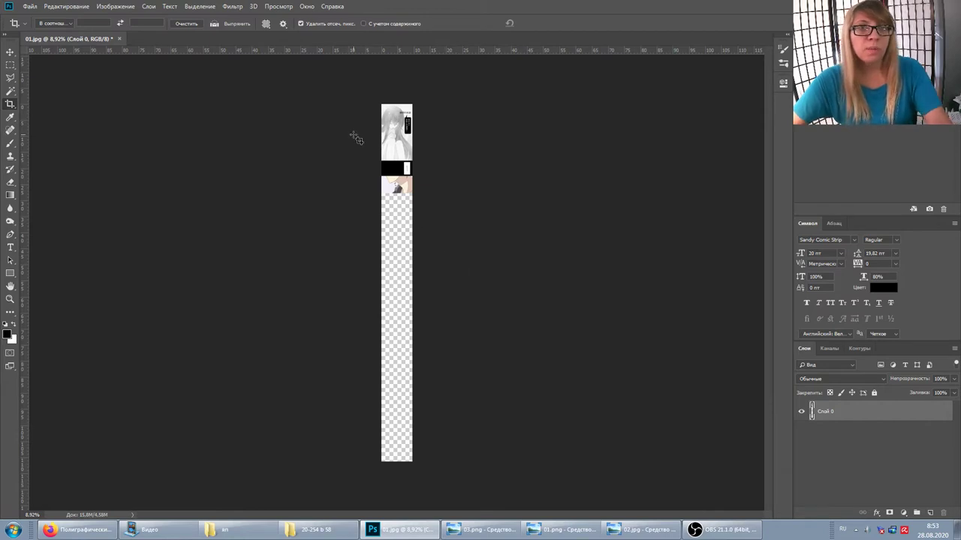
pyautogui.scroll(1, 420, 172)
pyautogui.scroll(1, 423, 171)
pyautogui.scroll(1, 426, 180)
pyautogui.scroll(1, 429, 208)
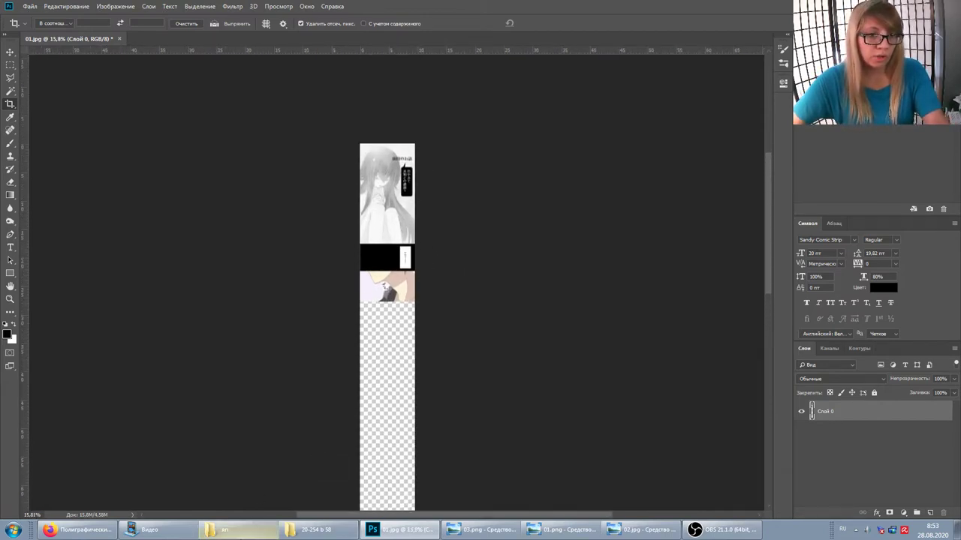
pyautogui.click(236, 530)
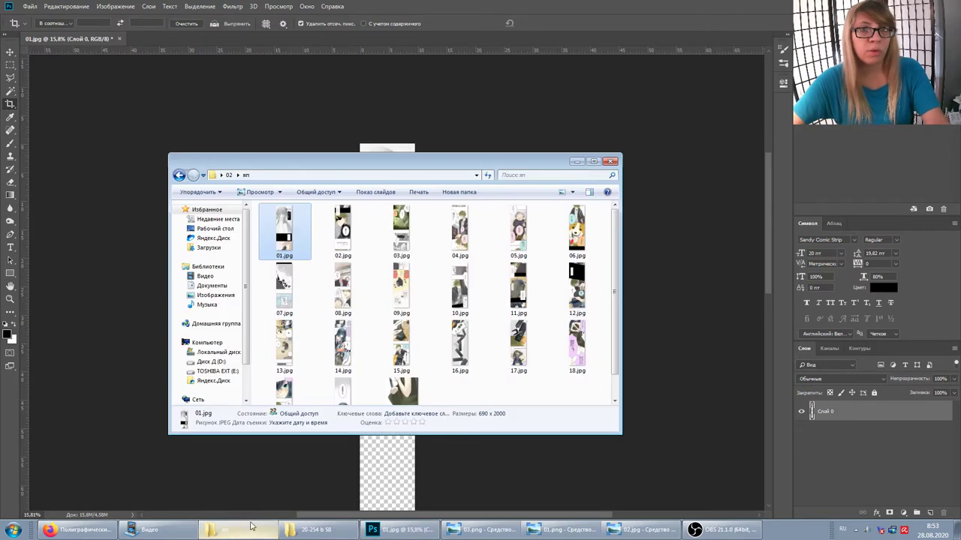
# Step: Place 02.jpg from the яп folder as layer 02 and move it below the first strip
pyautogui.click(340, 218)
pyautogui.moveTo(363, 221)
pyautogui.mouseDown()
pyautogui.moveTo(450, 133)
pyautogui.moveTo(444, 140)
pyautogui.mouseUp()
pyautogui.moveTo(386, 265); pyautogui.dragTo(385, 347)
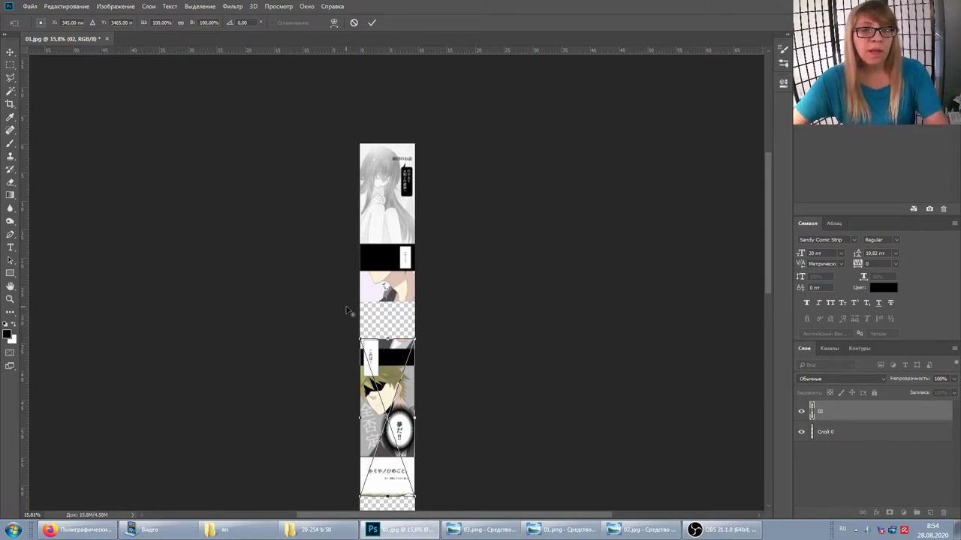
# Step: Raise layer 02 up to meet the first panels and commit its placement
pyautogui.scroll(3, 352, 314)
pyautogui.scroll(3, 384, 304)
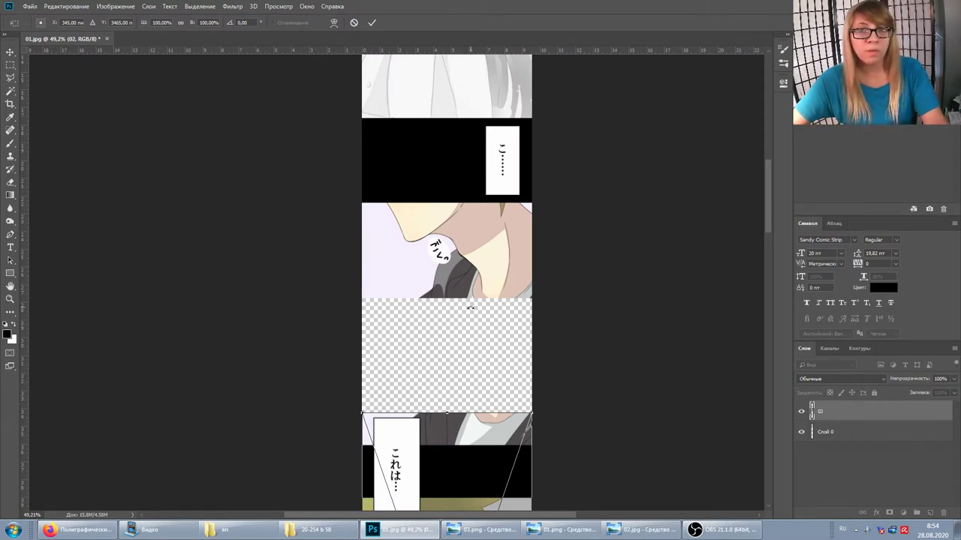
pyautogui.scroll(3, 469, 307)
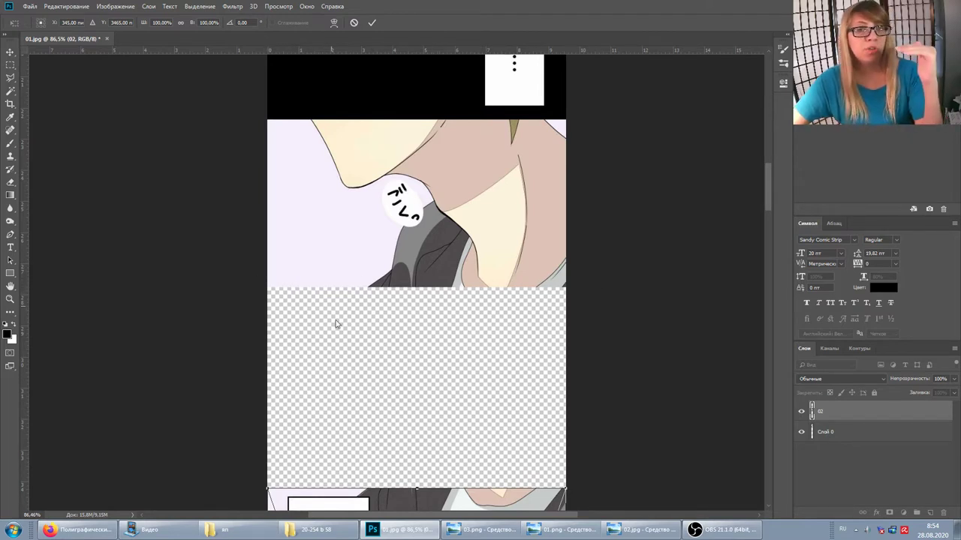
pyautogui.moveTo(492, 505); pyautogui.dragTo(493, 388)
pyautogui.moveTo(497, 369); pyautogui.dragTo(490, 349)
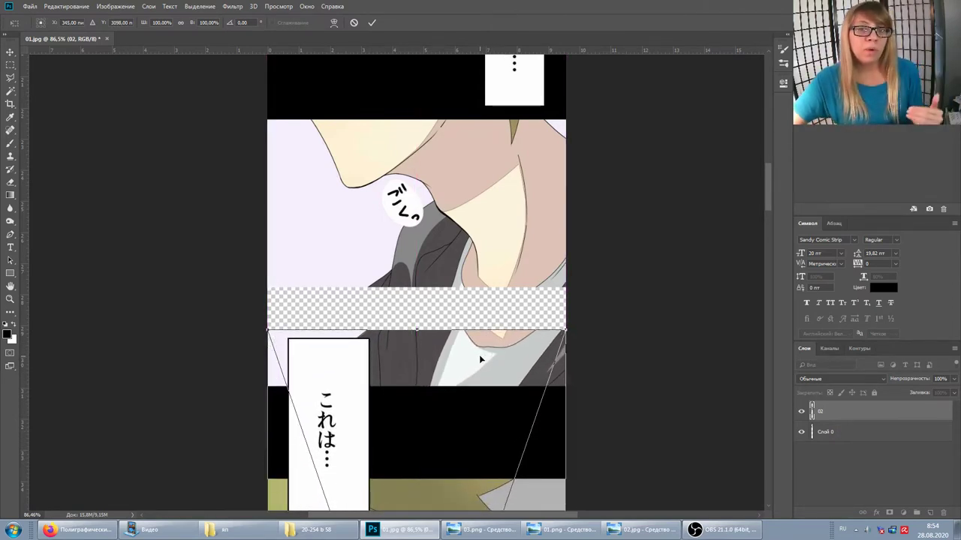
pyautogui.moveTo(476, 366); pyautogui.dragTo(470, 327)
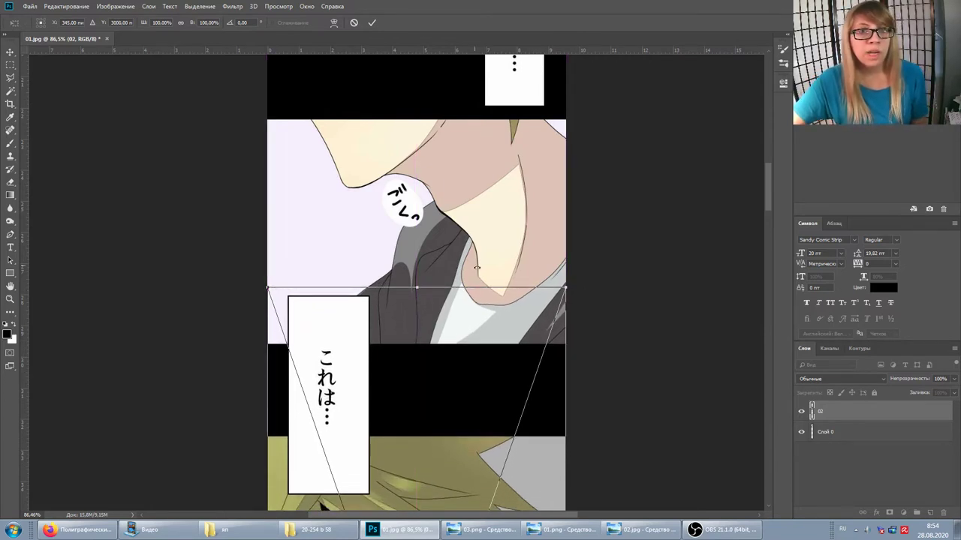
pyautogui.moveTo(463, 320); pyautogui.dragTo(460, 322)
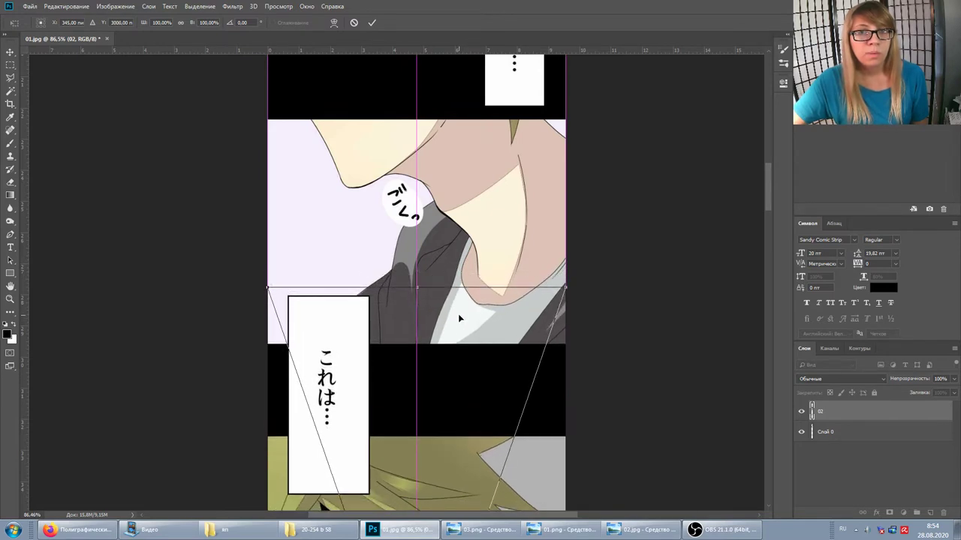
pyautogui.press('Return')
pyautogui.press('c')
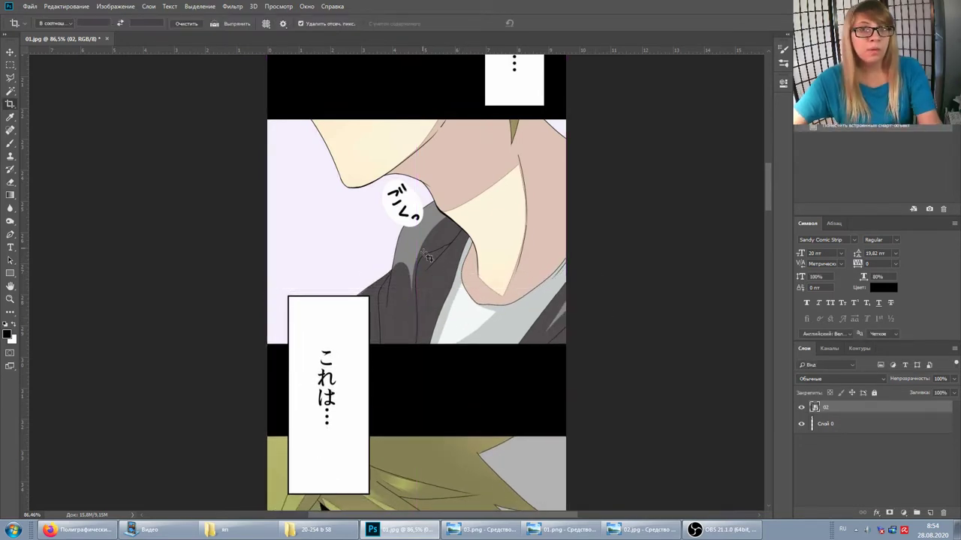
# Step: Compare the join by deleting and restoring layer 02
pyautogui.scroll(4, 493, 302)
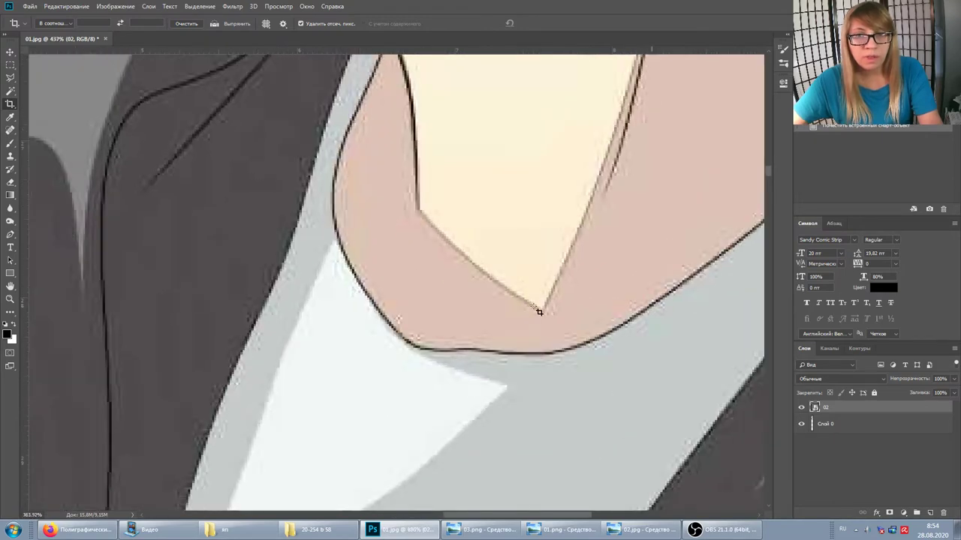
pyautogui.scroll(-3, 536, 308)
pyautogui.scroll(-1, 536, 301)
pyautogui.scroll(-2, 535, 301)
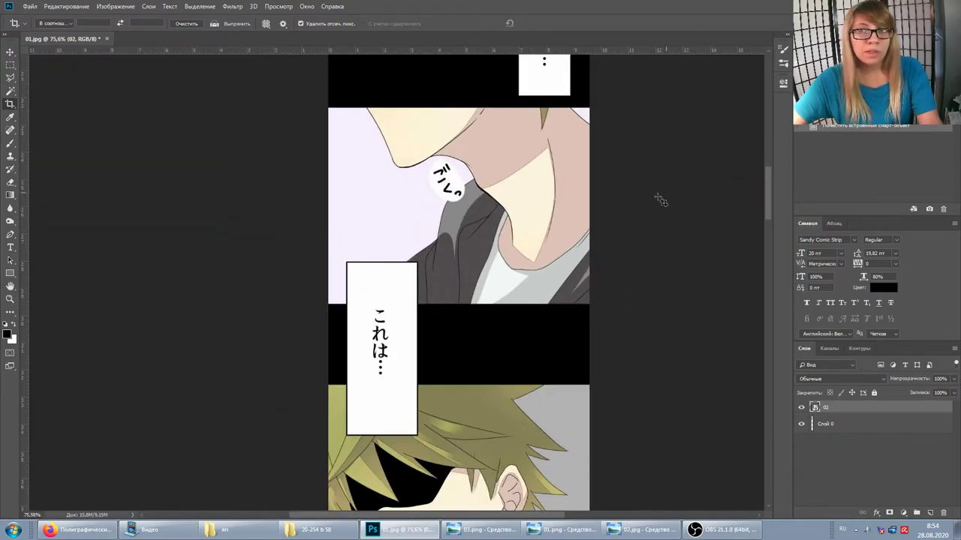
pyautogui.press('Delete')
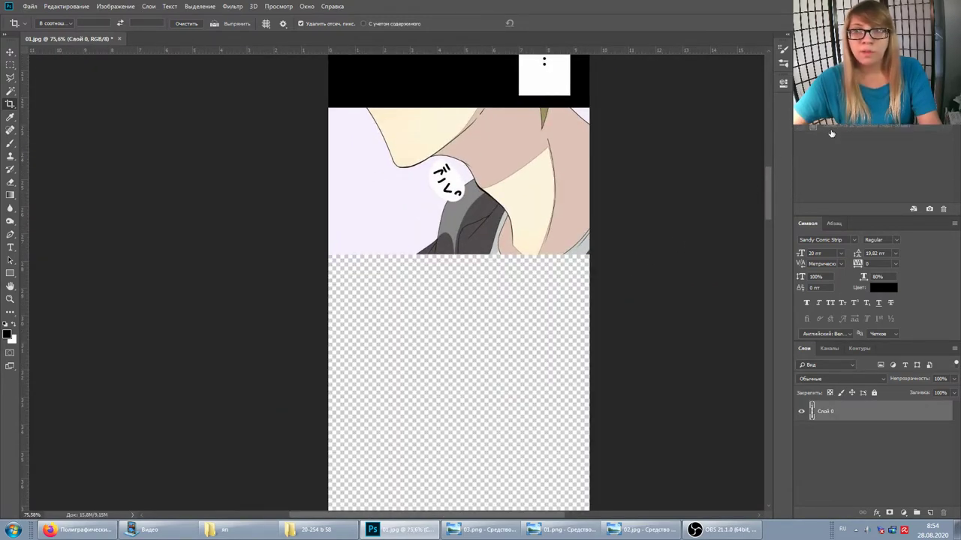
pyautogui.hotkey('ctrl', 'z')
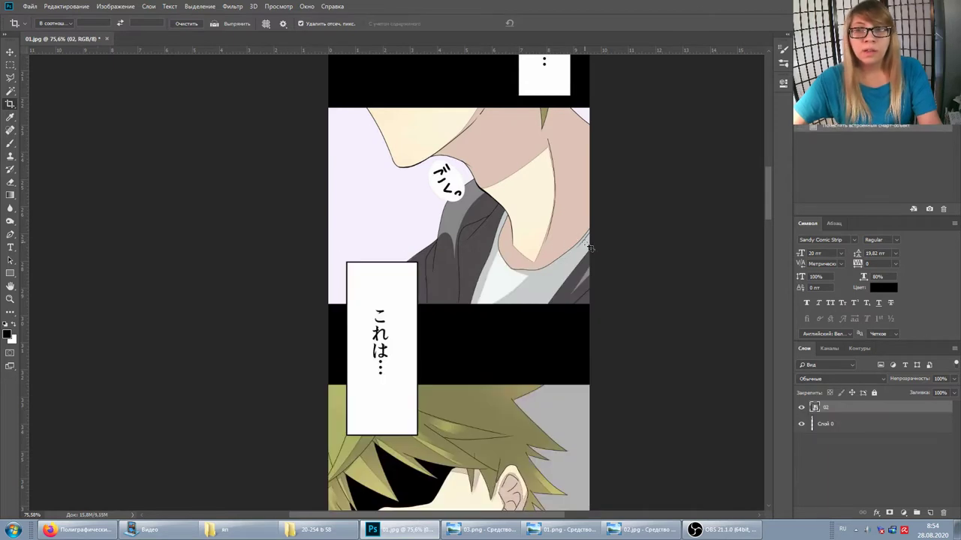
pyautogui.press('Delete')
pyautogui.hotkey('ctrl', 'z')
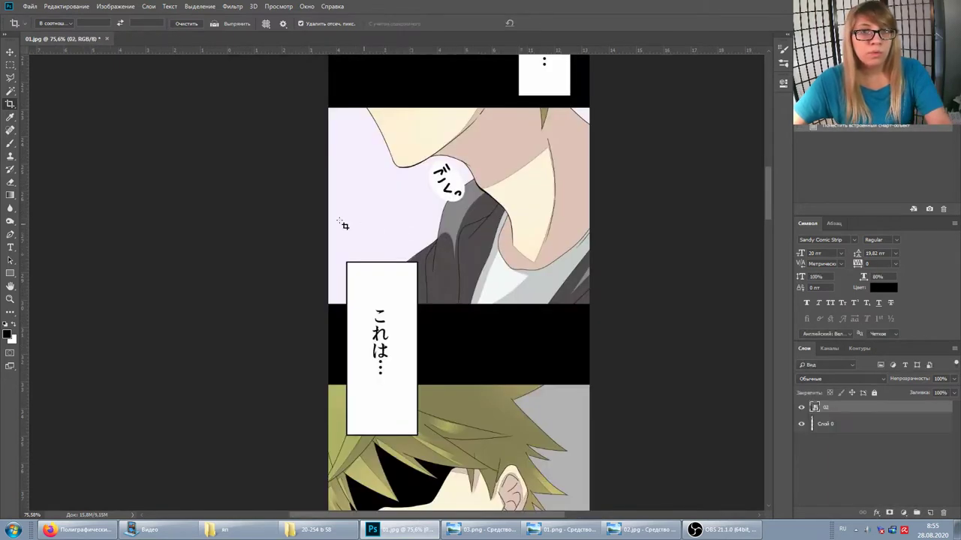
# Step: Shift layer 02 down slightly to leave a thin gap, and turn off View > Snap
pyautogui.click(14, 52)
pyautogui.moveTo(465, 295); pyautogui.dragTo(465, 313)
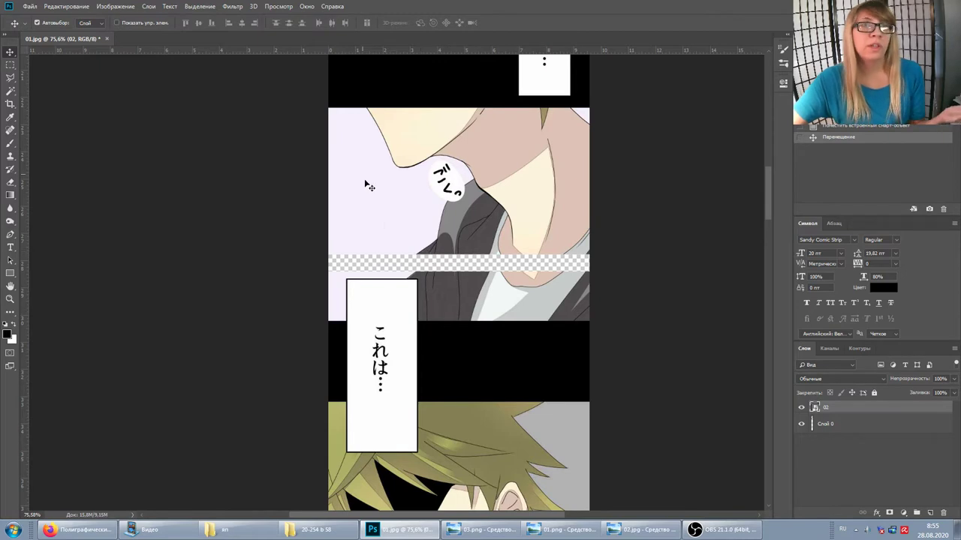
pyautogui.click(289, 9)
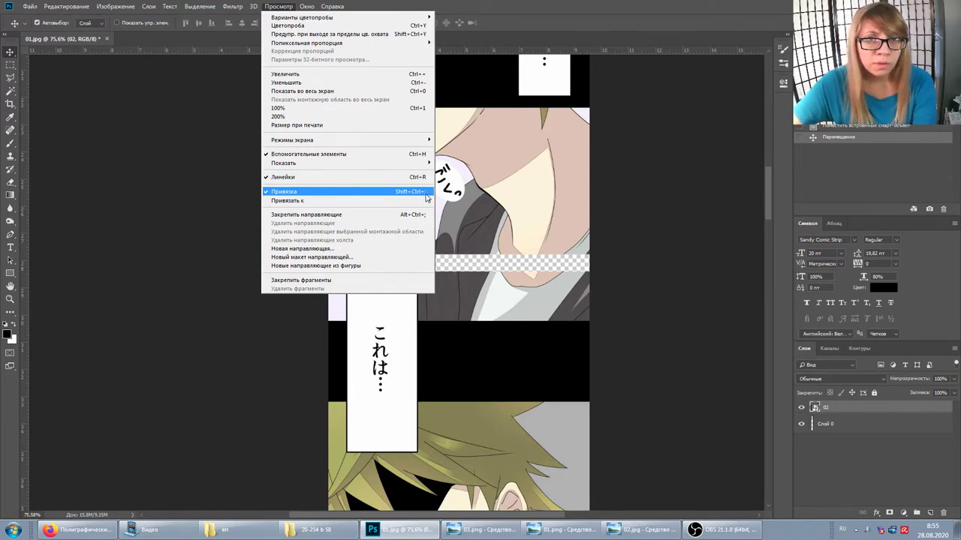
pyautogui.click(425, 194)
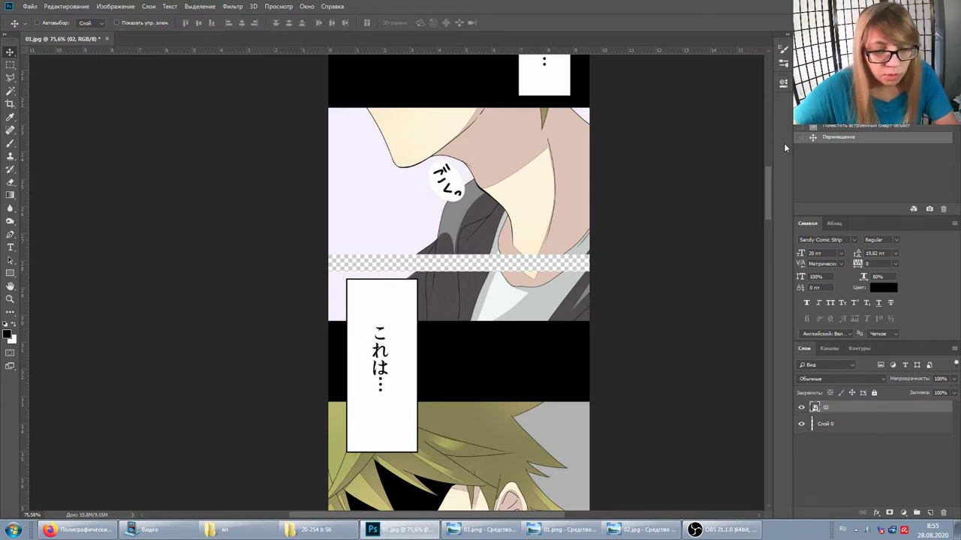
# Step: View the green channel alone and check the snapping setting in the menus
pyautogui.hotkey('ctrl', '4')
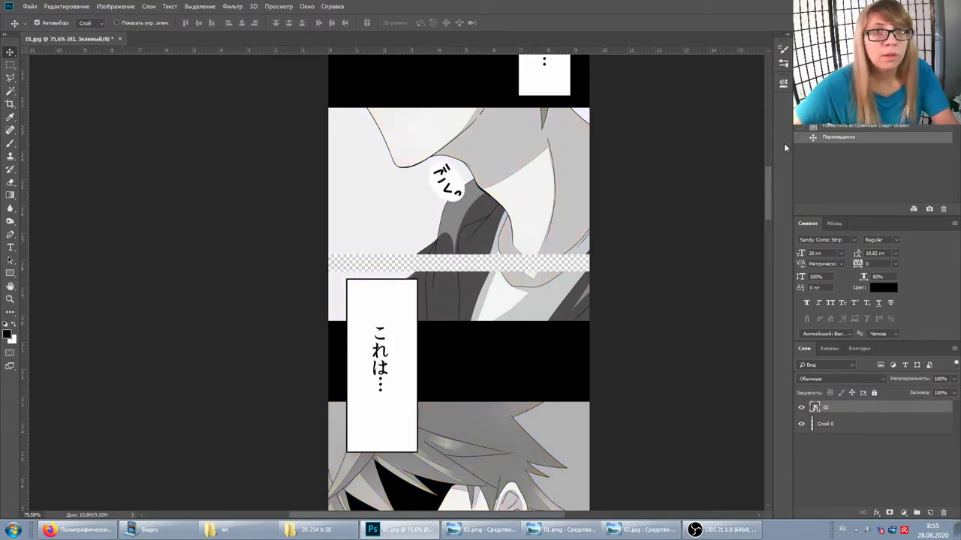
pyautogui.click(288, 5)
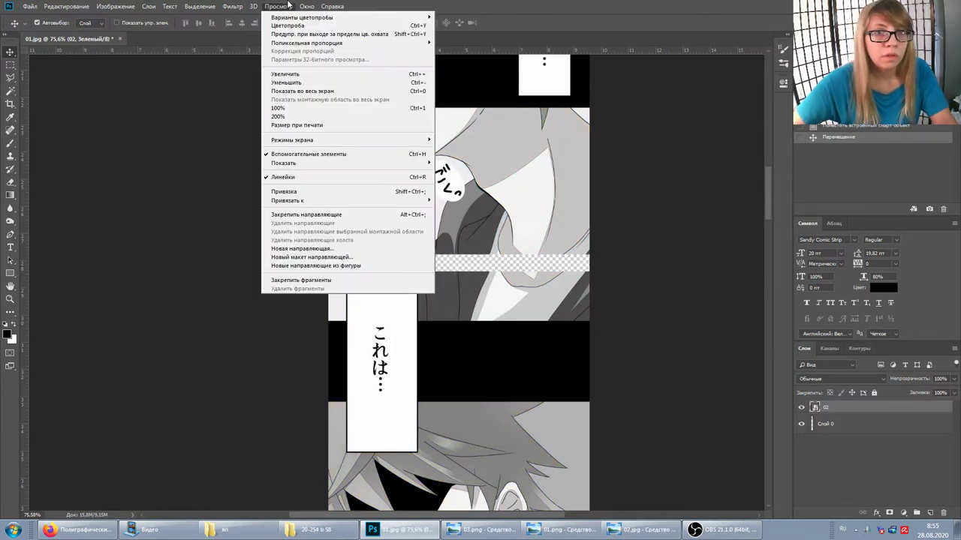
pyautogui.press('Escape')
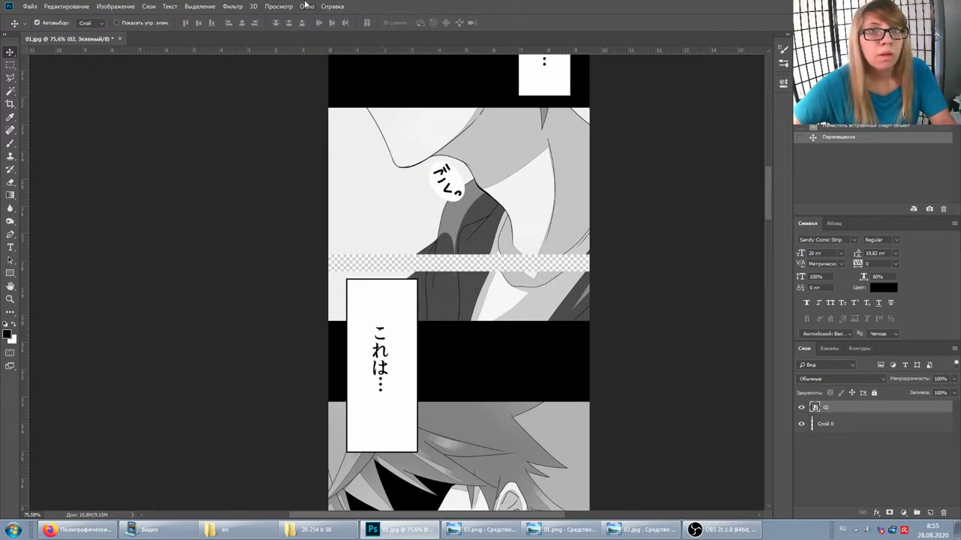
pyautogui.click(206, 6)
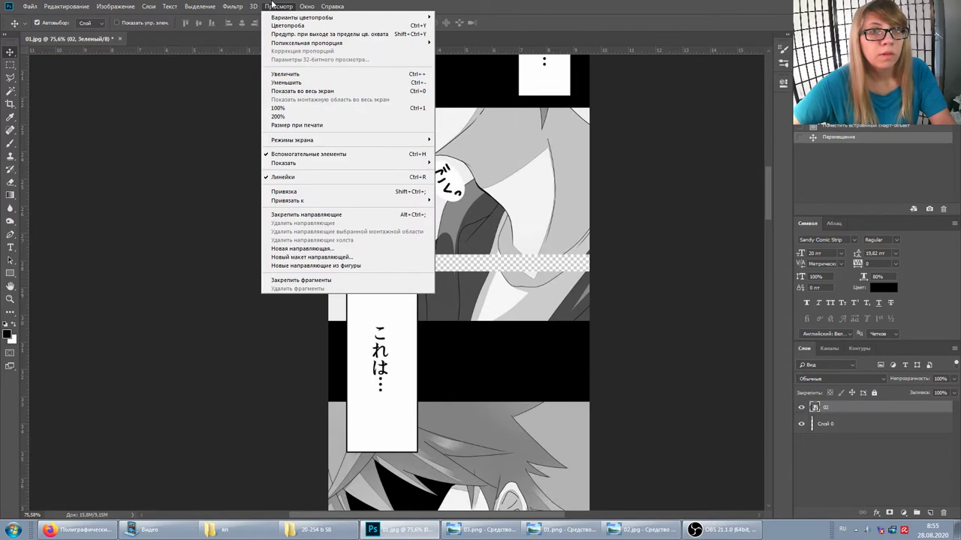
pyautogui.click(446, 6)
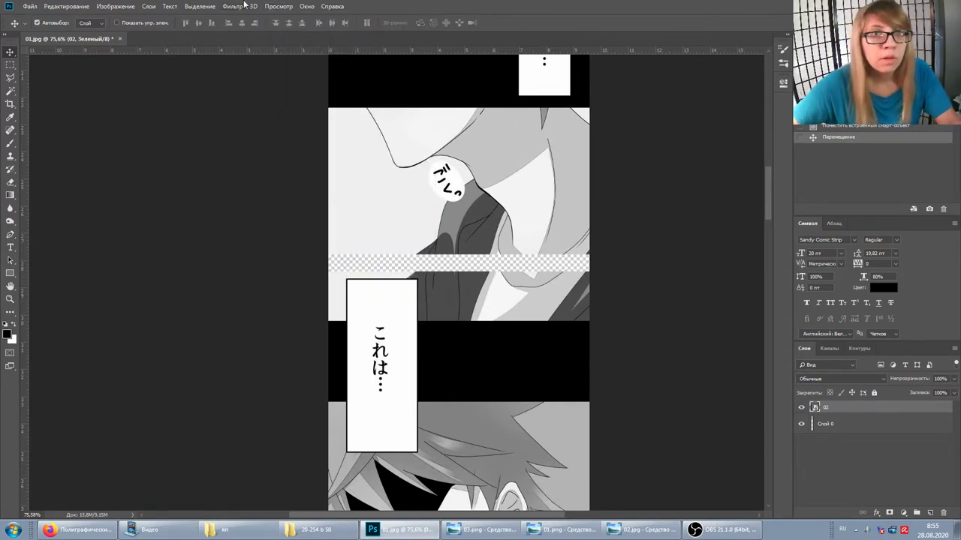
pyautogui.click(276, 9)
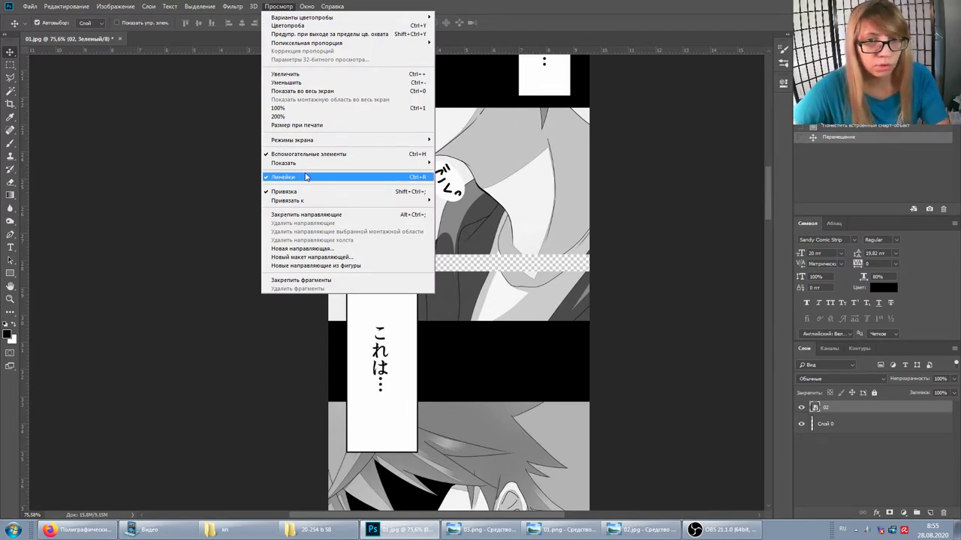
pyautogui.click(301, 194)
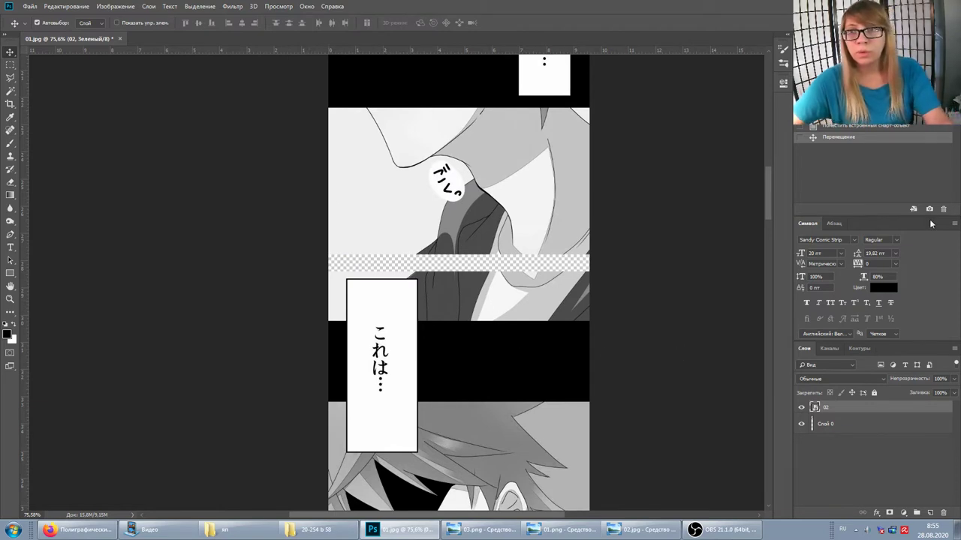
# Step: Undo and redo layer 02's shift, restore the RGB composite, and select Слой 0 then 02
pyautogui.hotkey('ctrl', 'z')
pyautogui.click(830, 136)
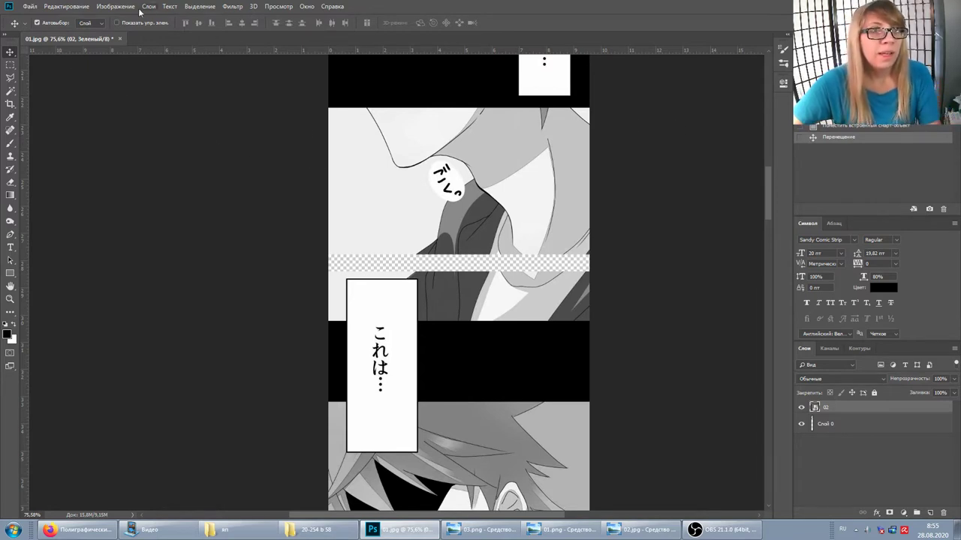
pyautogui.click(116, 6)
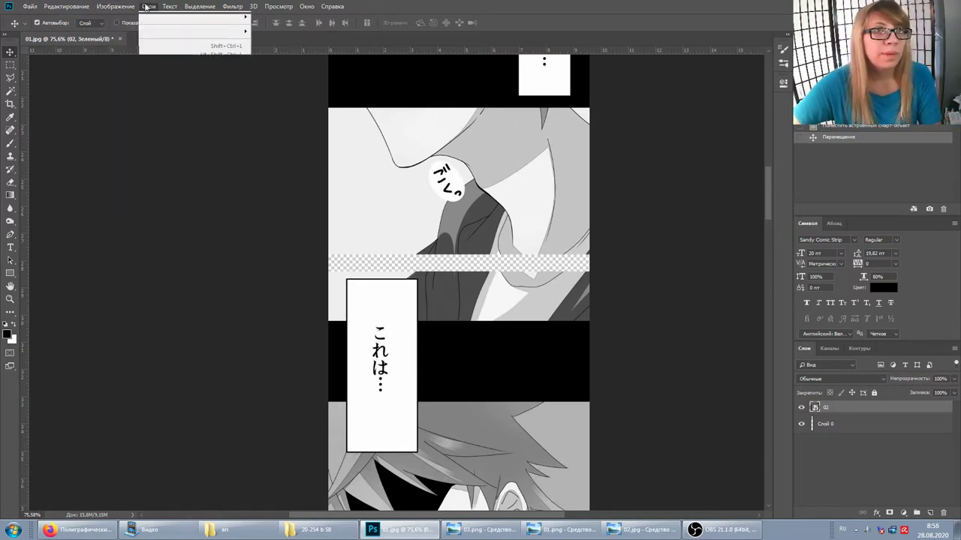
pyautogui.moveTo(113, 17)
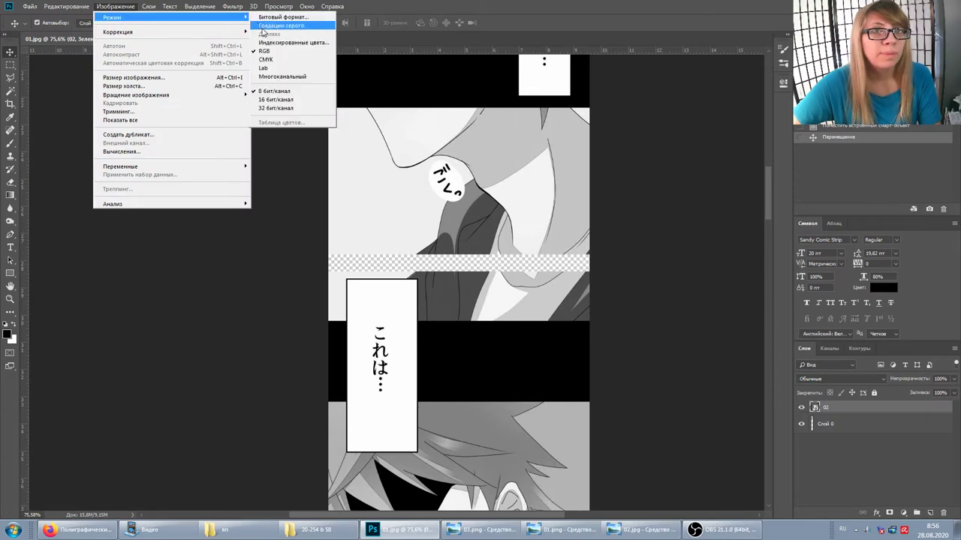
pyautogui.press('Escape')
pyautogui.hotkey('ctrl', '2')
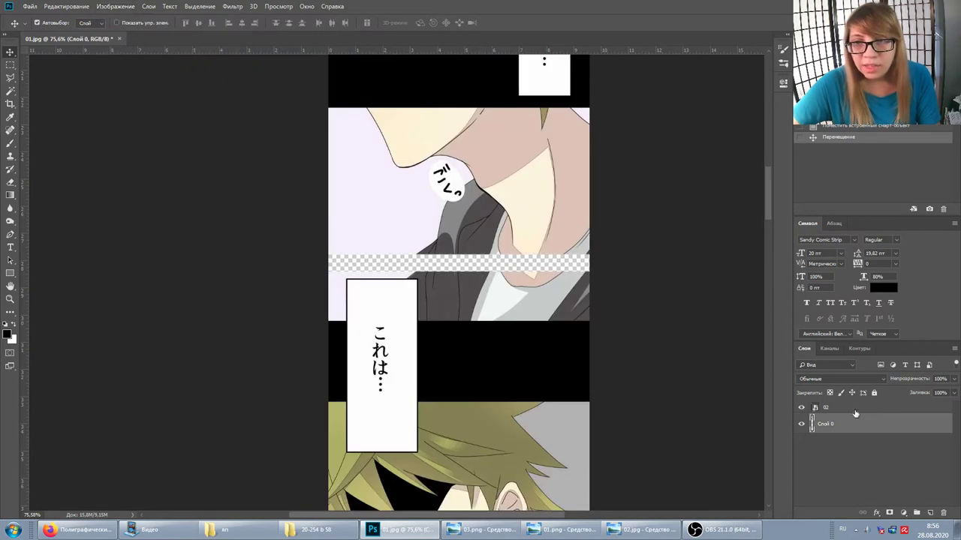
pyautogui.click(831, 425)
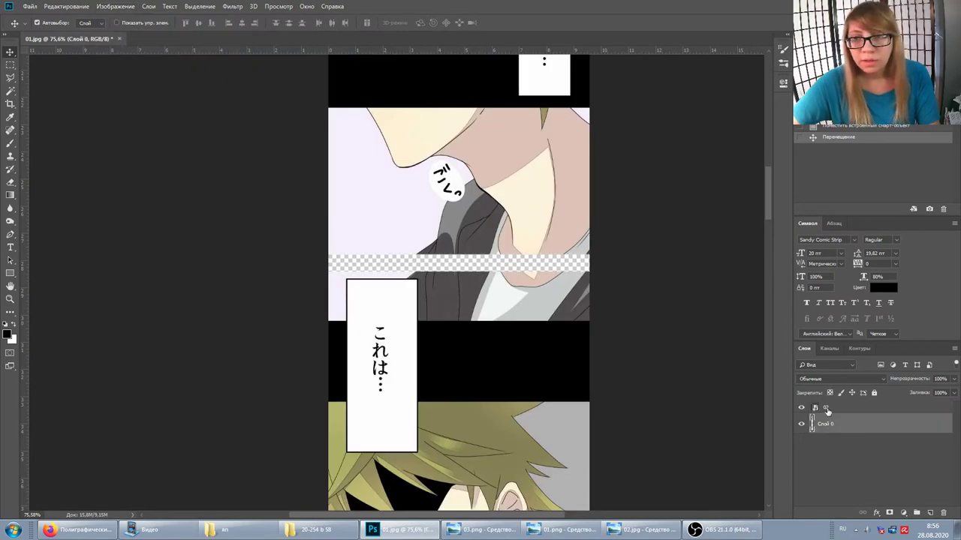
pyautogui.click(827, 409)
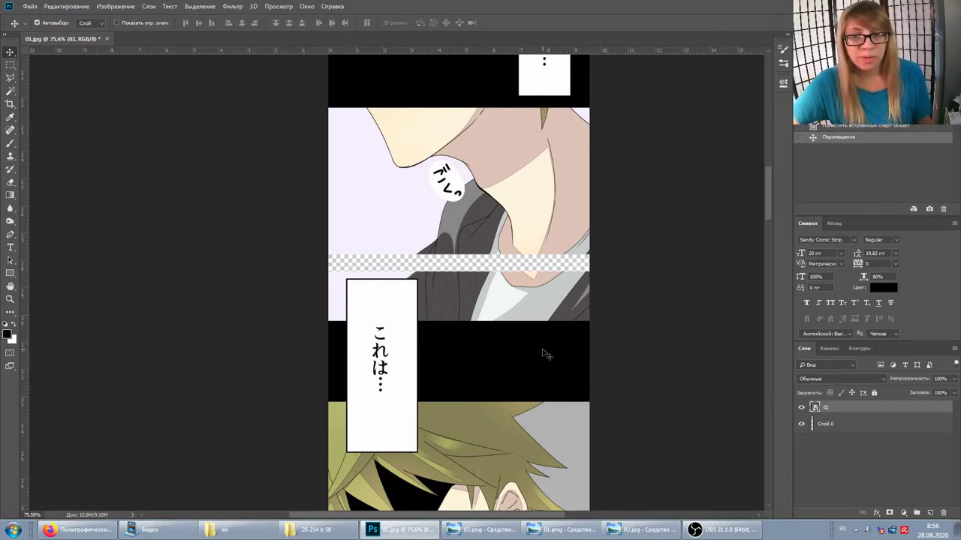
# Step: Drag layer 02 up about 22 px, then back down about 4 px
pyautogui.click(293, 6)
pyautogui.click(485, 6)
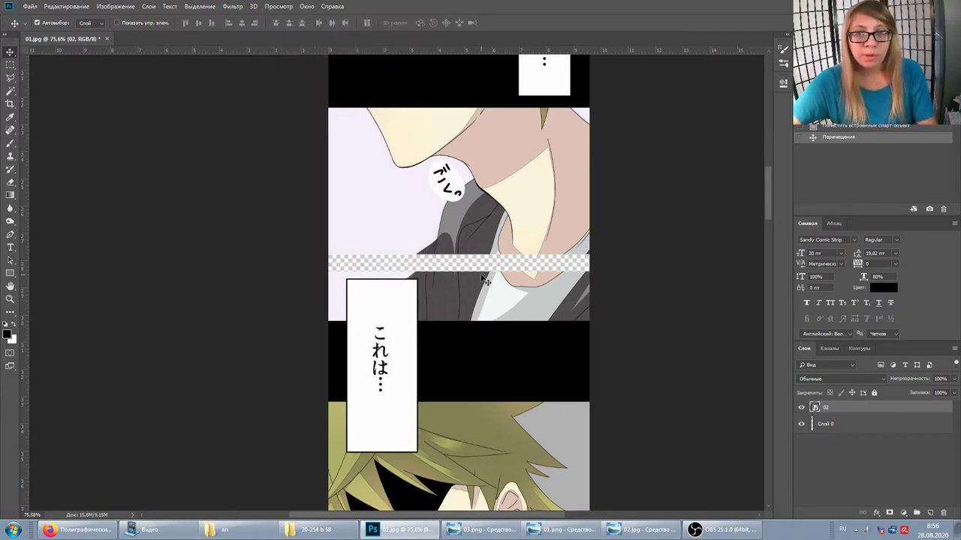
pyautogui.moveTo(500, 315); pyautogui.dragTo(499, 298)
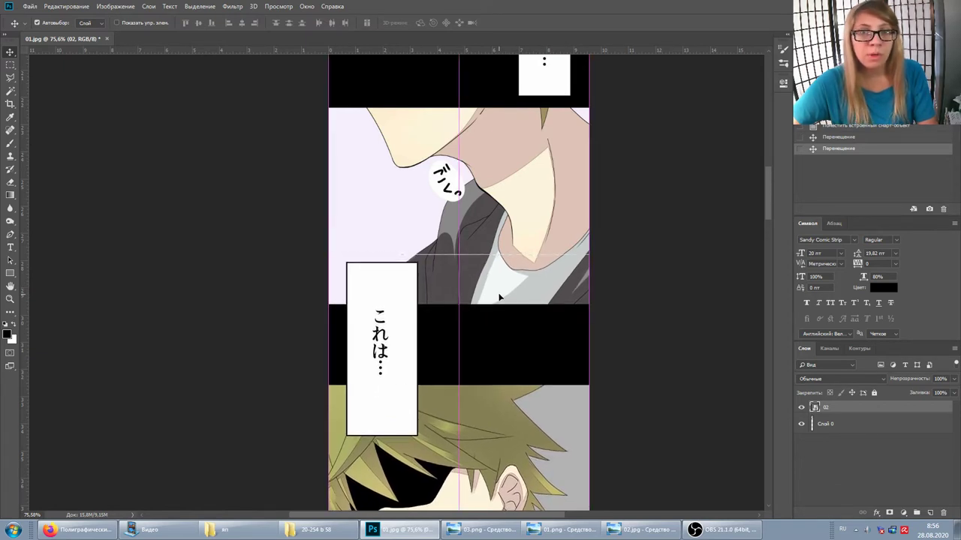
pyautogui.moveTo(499, 298); pyautogui.dragTo(499, 297)
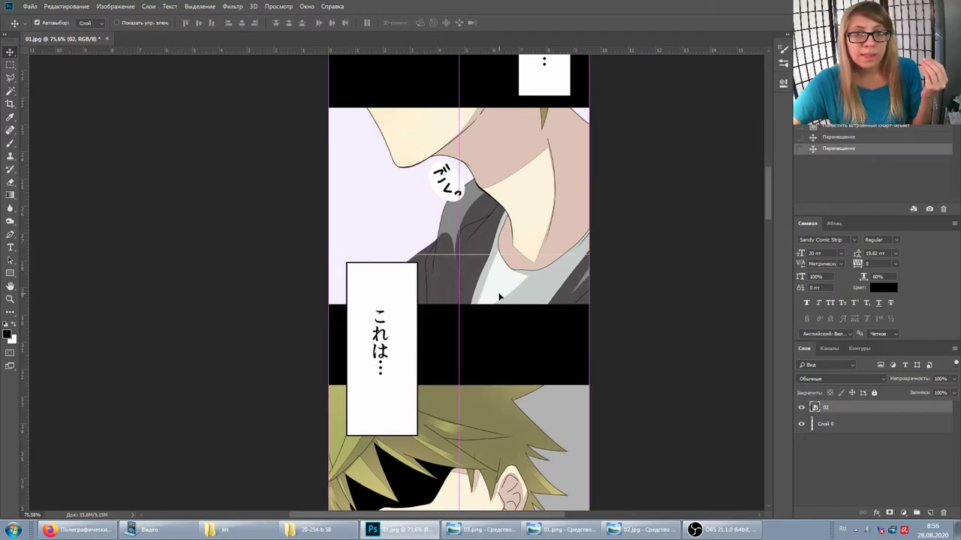
pyautogui.scroll(1, 499, 297)
pyautogui.scroll(2, 443, 288)
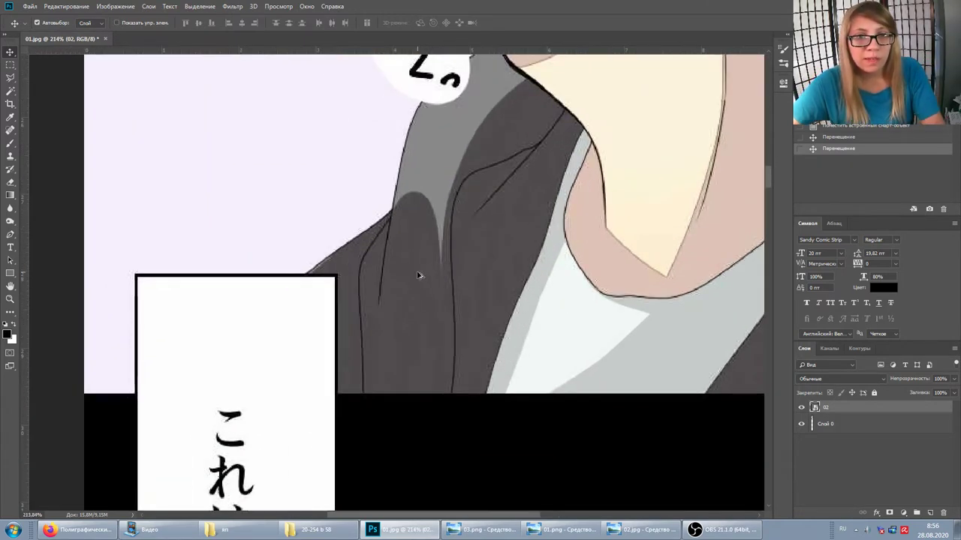
pyautogui.moveTo(390, 285); pyautogui.dragTo(388, 290)
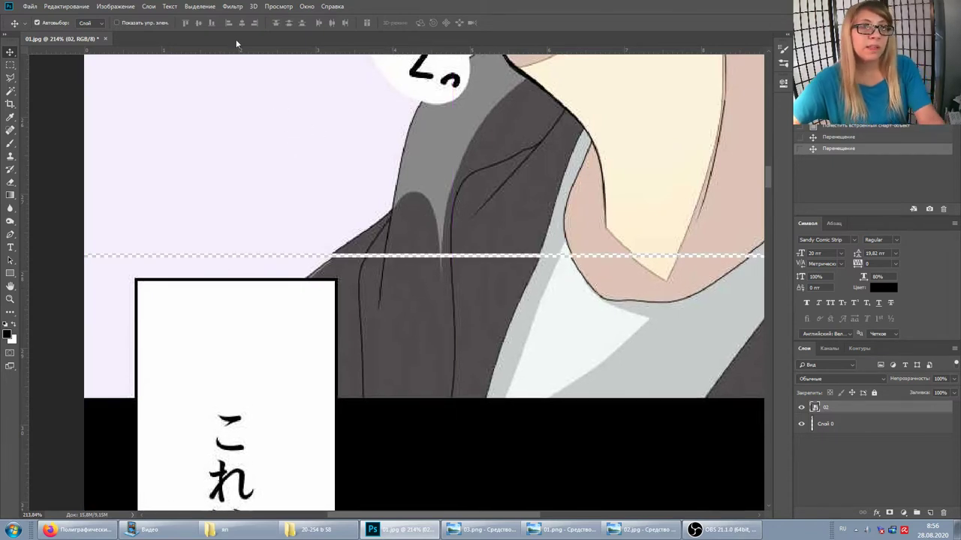
# Step: Toggle a View setting and nudge layer 02 up with the arrow key to close the gap
pyautogui.click(273, 6)
pyautogui.click(286, 190)
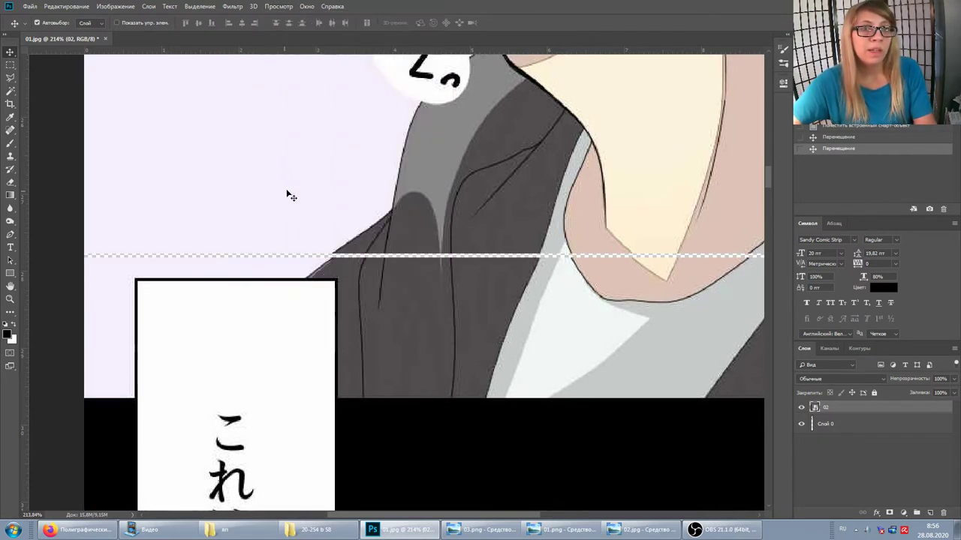
pyautogui.press('Up')
pyautogui.press('Up')
pyautogui.press('Up')
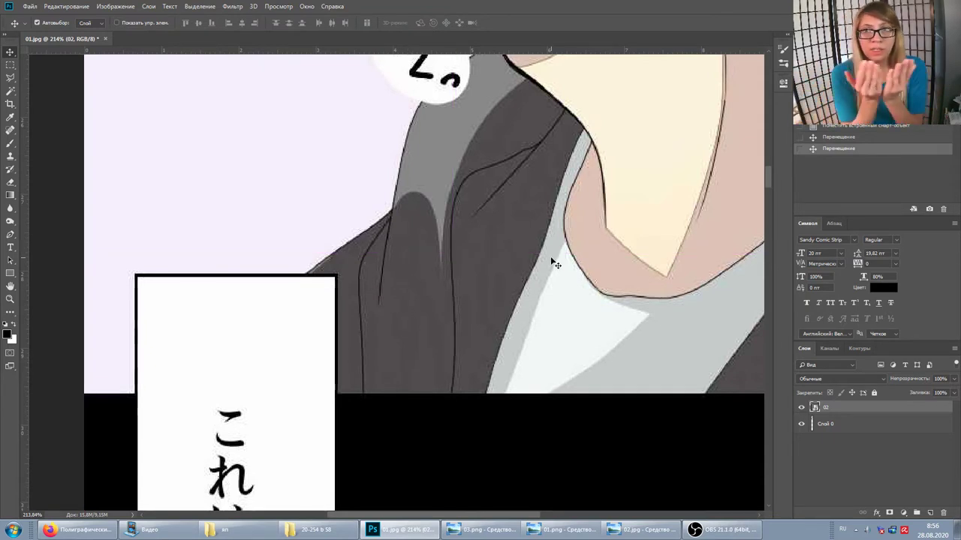
pyautogui.scroll(-5, 555, 264)
pyautogui.scroll(-2, 557, 274)
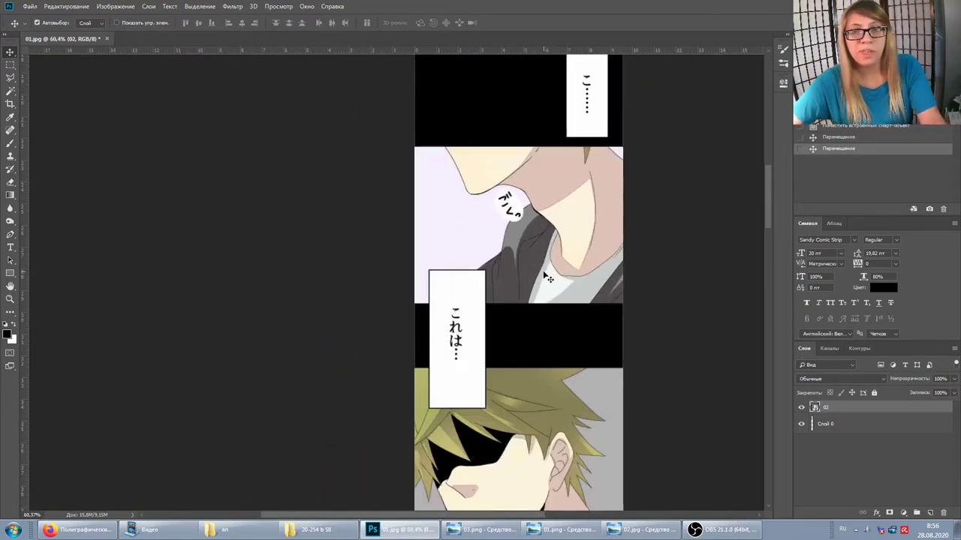
pyautogui.scroll(-3, 560, 289)
pyautogui.scroll(-3, 561, 290)
pyautogui.scroll(-3, 555, 300)
pyautogui.scroll(-3, 548, 315)
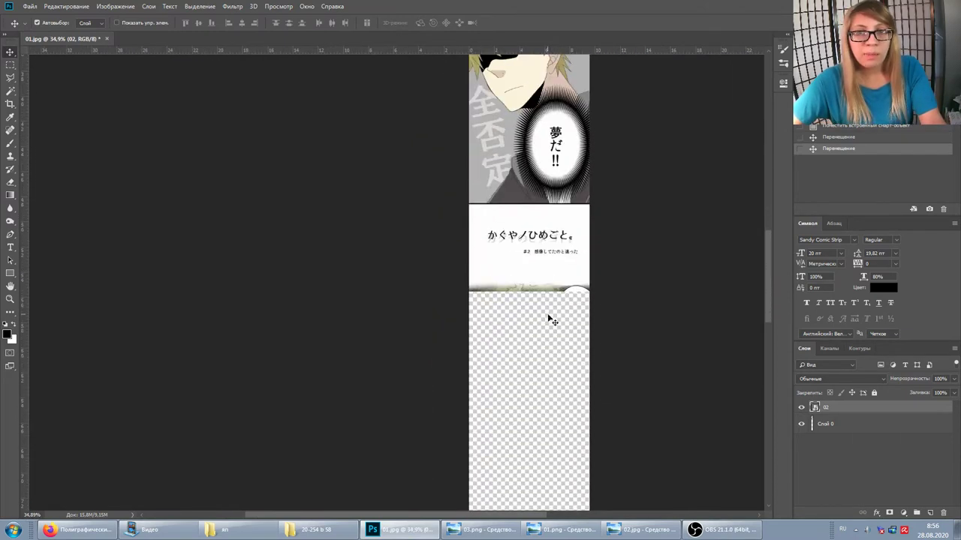
pyautogui.scroll(-1, 537, 311)
# Step: Place 03.jpg from the яп folder onto the canvas and move it under the title panel
pyautogui.click(220, 530)
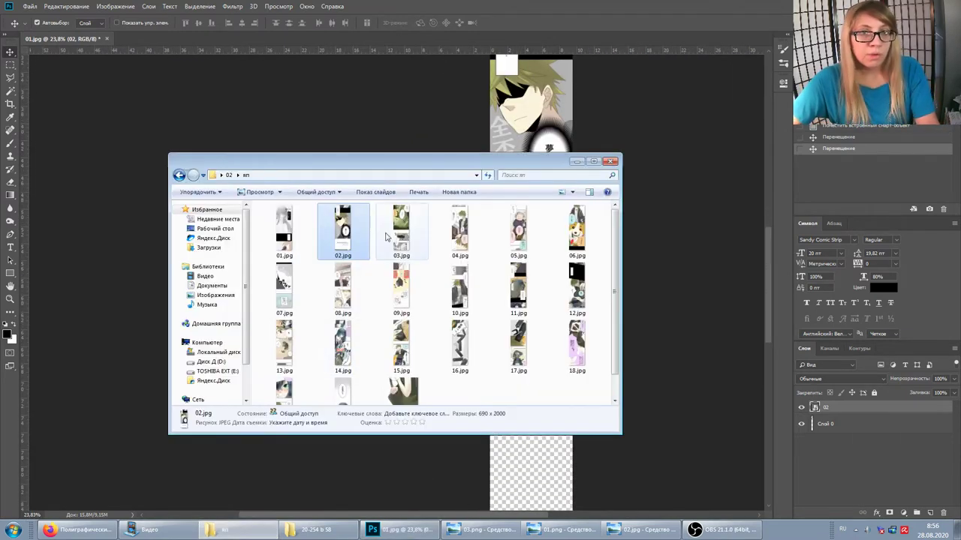
pyautogui.moveTo(409, 248); pyautogui.dragTo(438, 143)
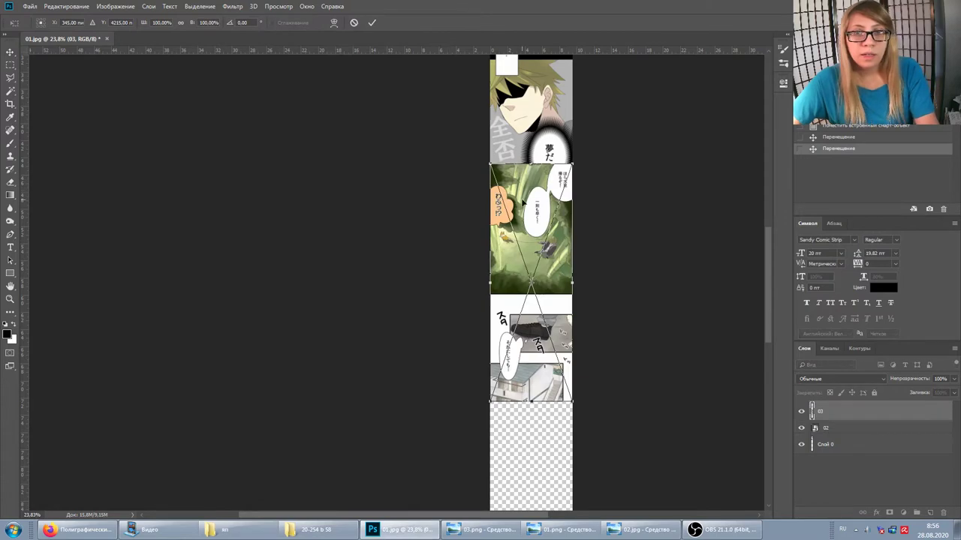
pyautogui.moveTo(524, 304); pyautogui.dragTo(539, 279)
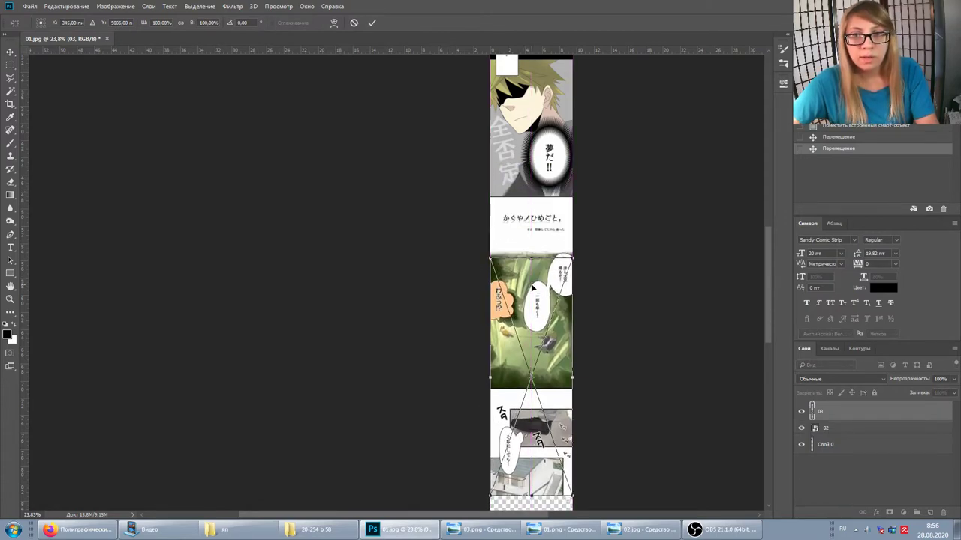
pyautogui.press('Escape')
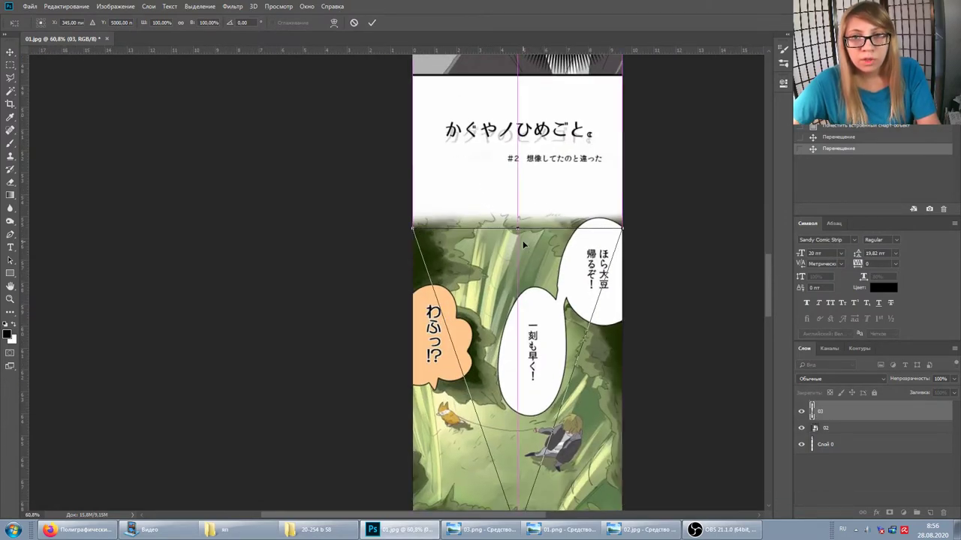
# Step: Dismiss the stray window menu and commit the placed 03 layer
pyautogui.scroll(5, 534, 250)
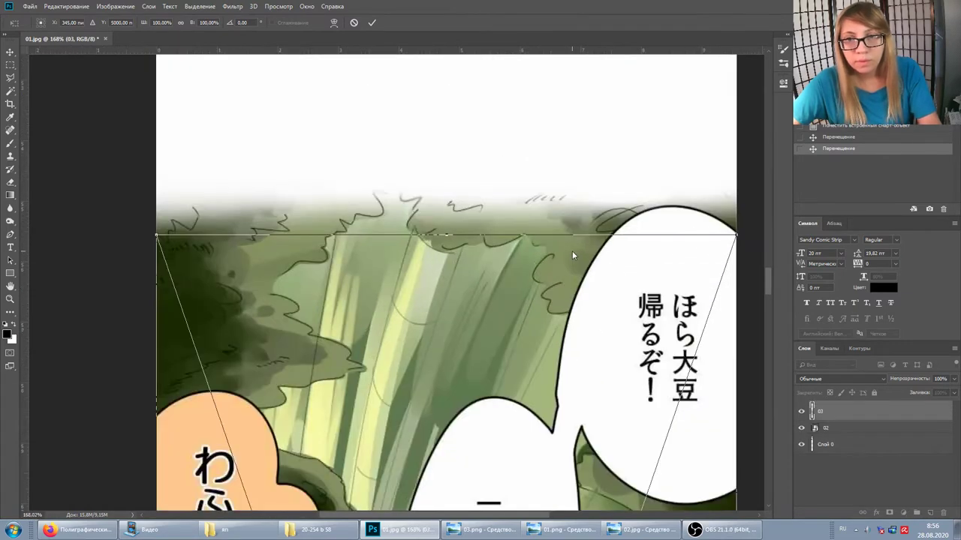
pyautogui.hotkey('alt', 'space')
pyautogui.press('Escape')
pyautogui.press('Return')
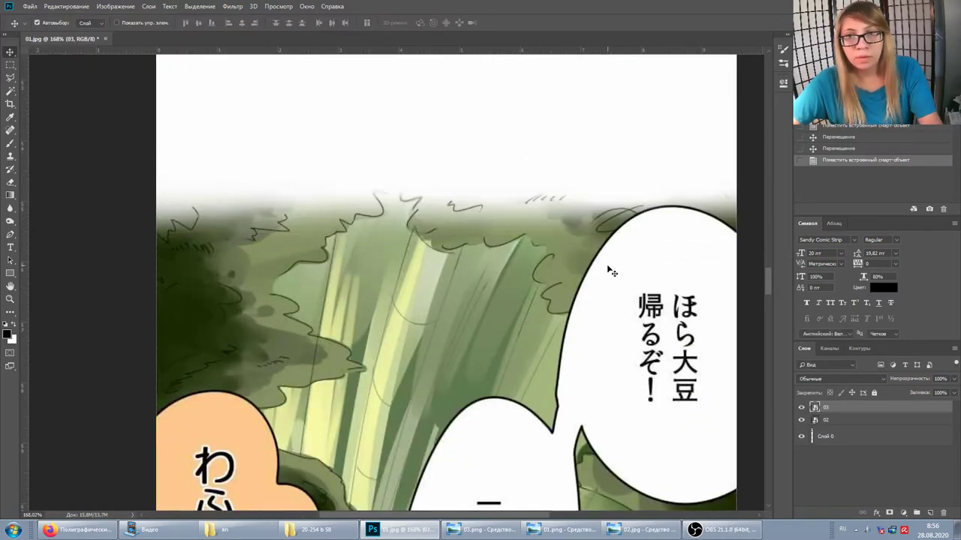
pyautogui.scroll(-3, 590, 259)
pyautogui.scroll(-3, 590, 258)
pyautogui.scroll(-2, 590, 259)
pyautogui.scroll(-3, 563, 254)
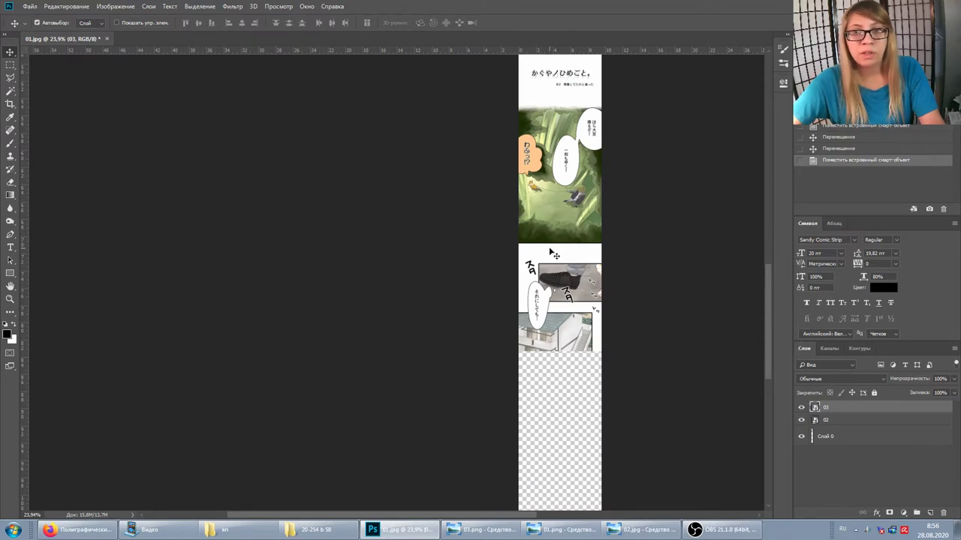
pyautogui.scroll(-2, 486, 247)
# Step: Crop the canvas bottom up in two passes so it ends at the bamboo-forest panel's edge
pyautogui.click(10, 103)
pyautogui.moveTo(548, 481); pyautogui.dragTo(548, 366)
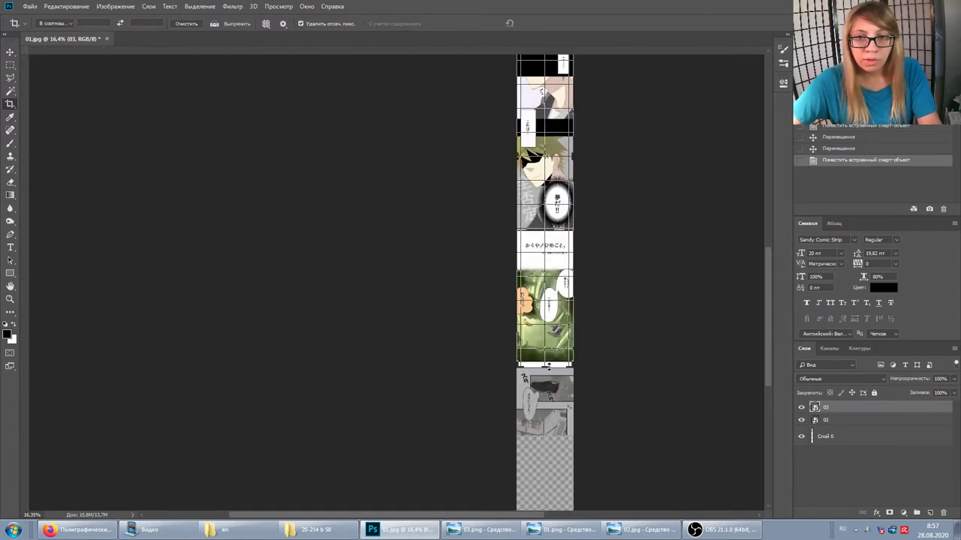
pyautogui.press('Return')
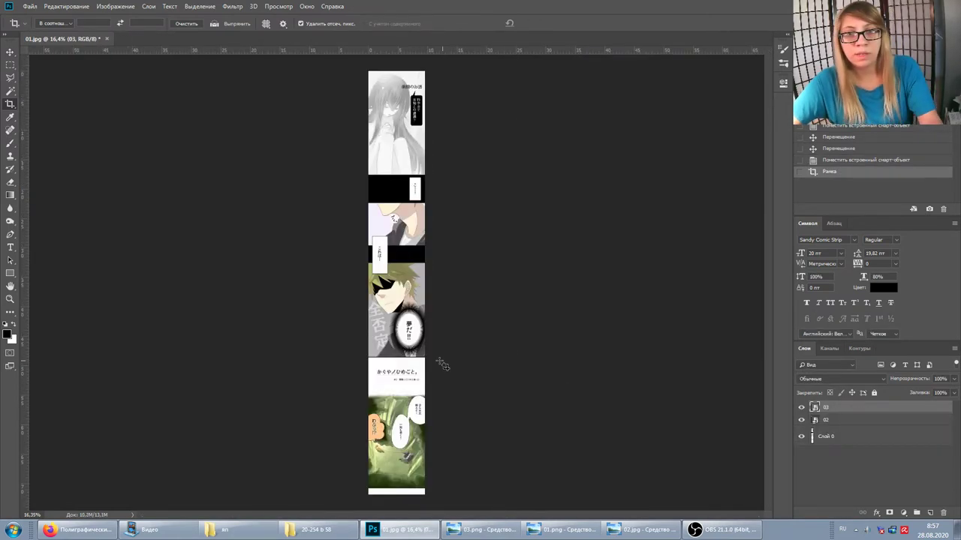
pyautogui.scroll(3, 401, 499)
pyautogui.click(396, 448)
pyautogui.moveTo(395, 448); pyautogui.dragTo(396, 443)
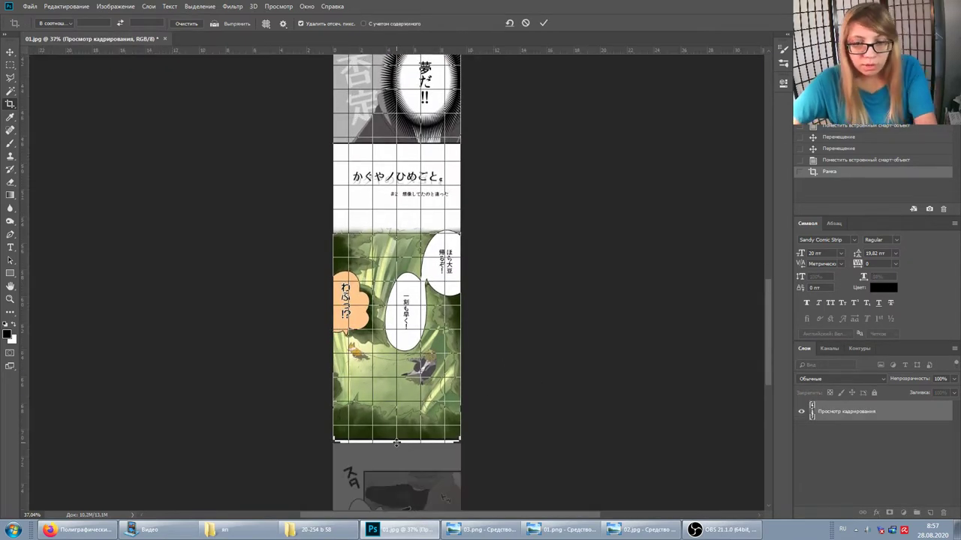
pyautogui.press('Return')
pyautogui.scroll(2, 507, 354)
pyautogui.scroll(-2, 507, 354)
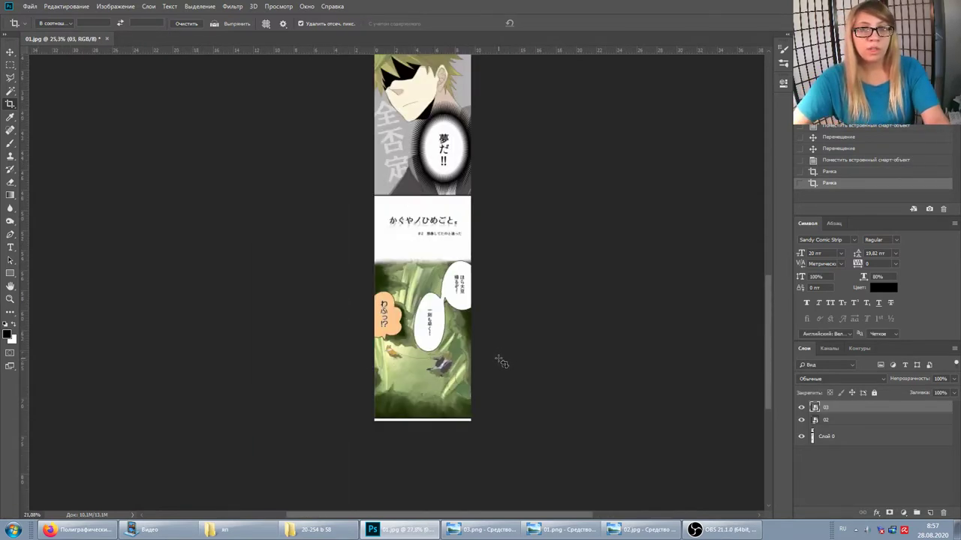
pyautogui.scroll(-1, 498, 358)
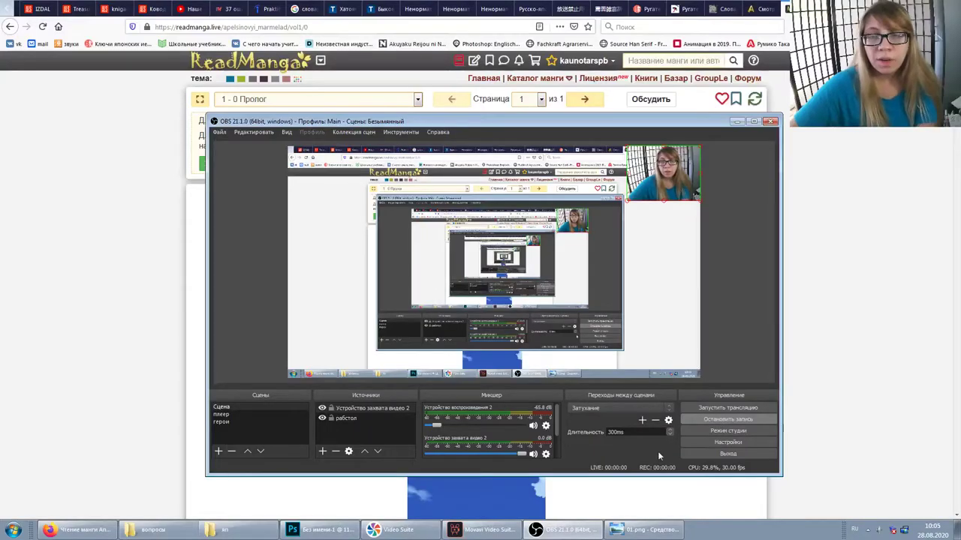
# Step: Bring the 01.png comment screenshot in Windows Photo Viewer to the front
pyautogui.click(630, 532)
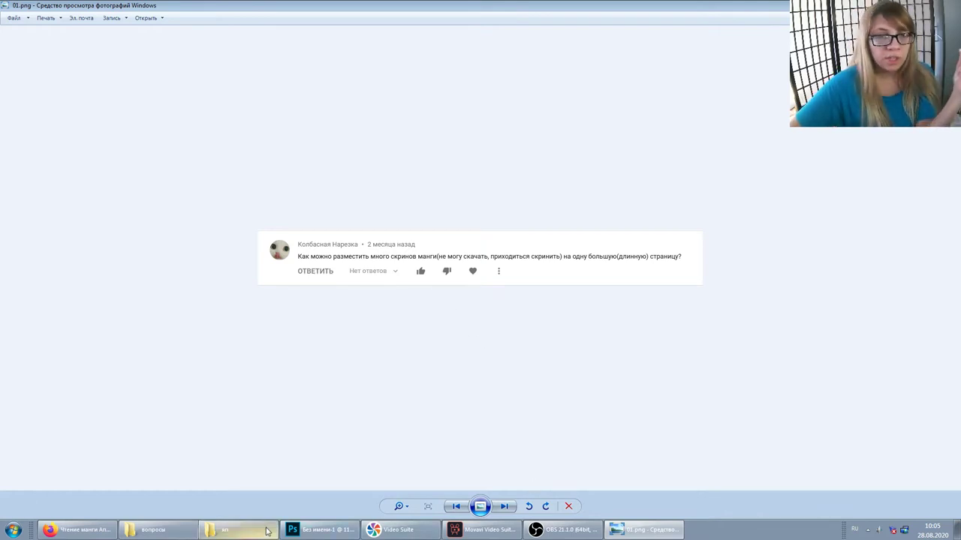
# Step: Preview 01.jpg and 02.jpg from the яп folder, then return to the ReadManga page in Firefox
pyautogui.click(229, 530)
pyautogui.doubleClick(292, 233)
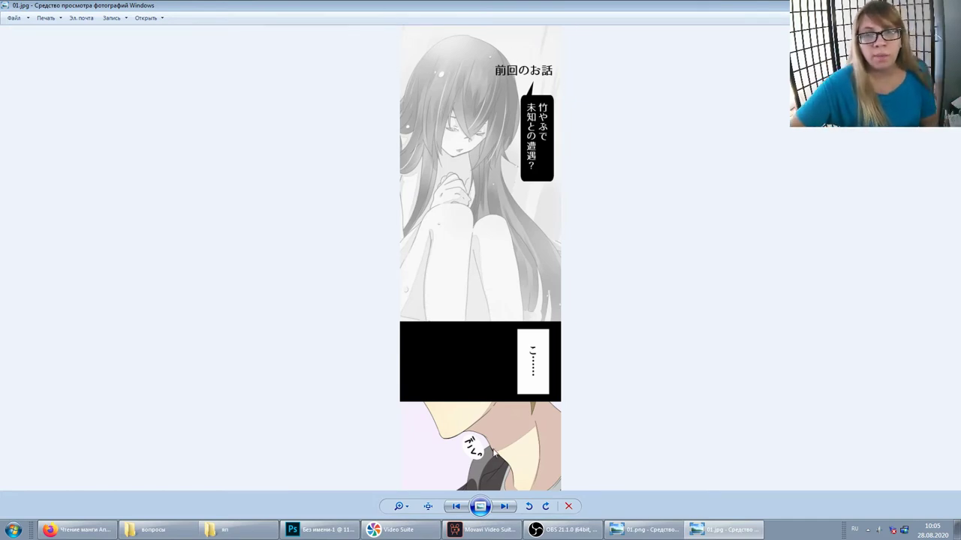
pyautogui.click(511, 509)
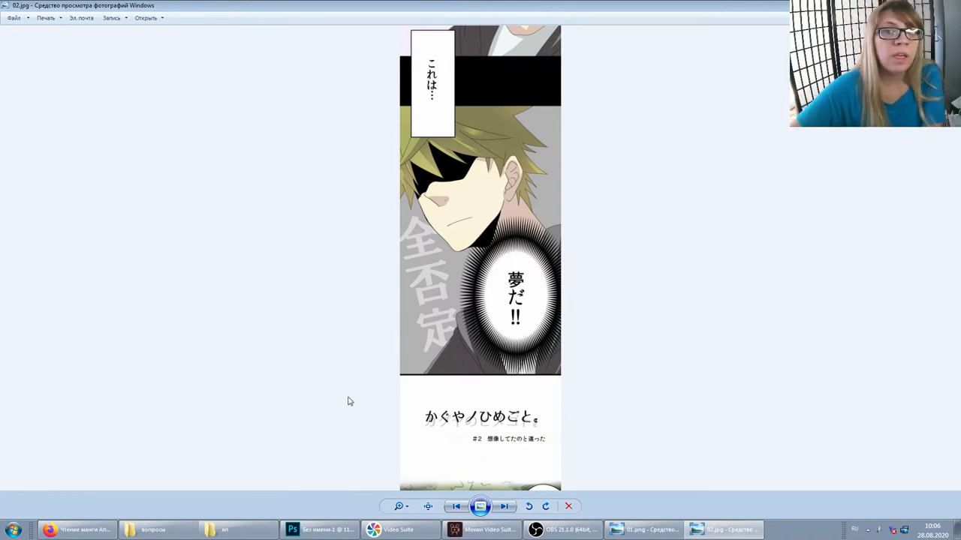
pyautogui.click(78, 530)
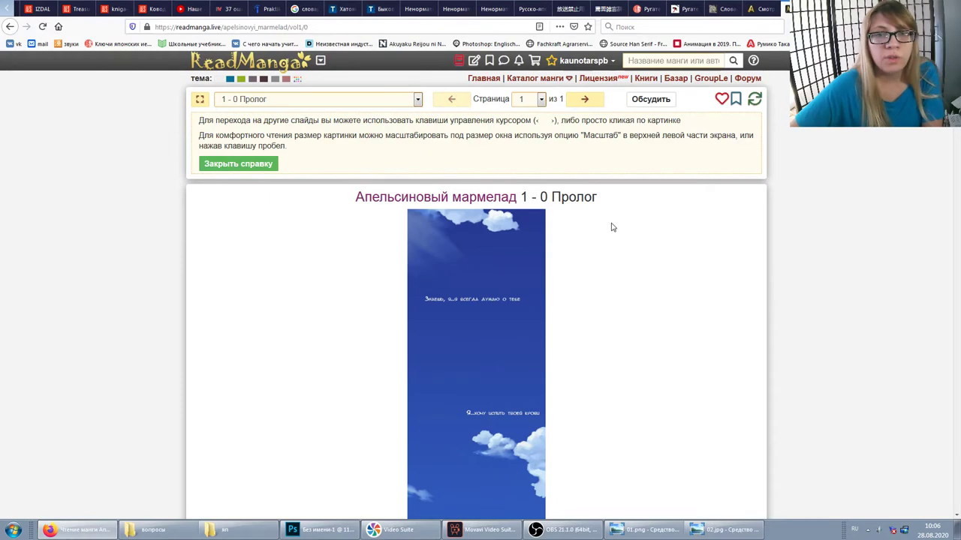
# Step: Leave the manga page and bring the untitled Photoshop screenshot document forward to close it
pyautogui.scroll(-5, 611, 227)
pyautogui.scroll(5, 598, 240)
pyautogui.scroll(-2, 583, 251)
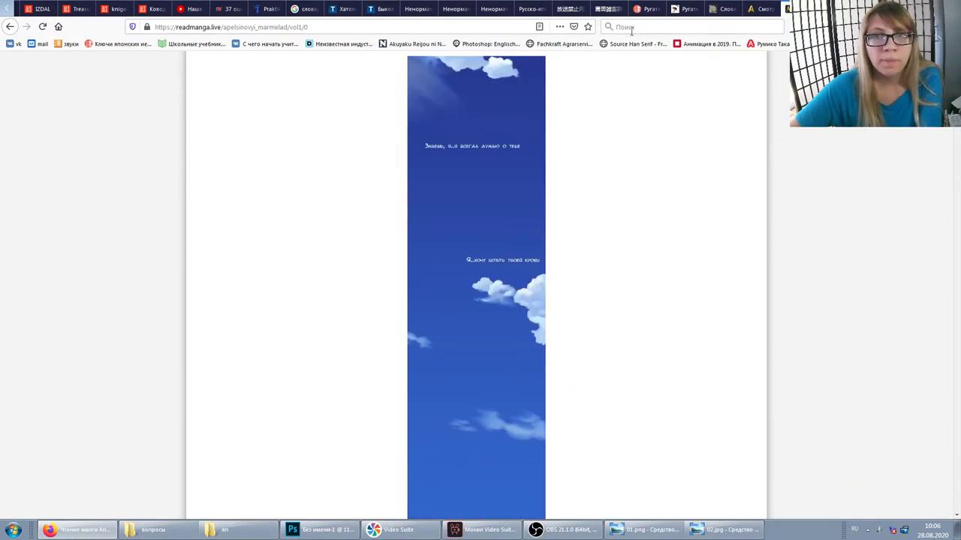
pyautogui.scroll(2, 570, 112)
pyautogui.scroll(-1, 523, 172)
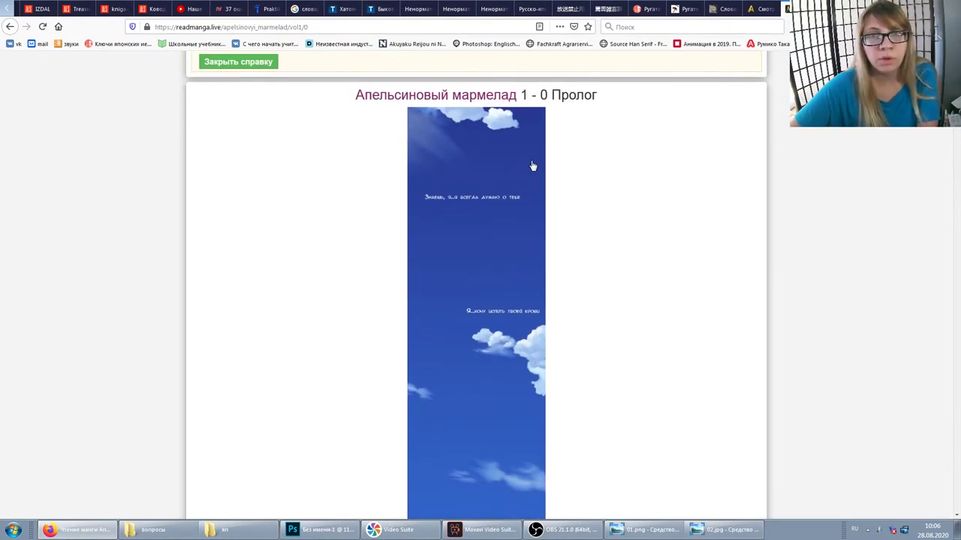
pyautogui.scroll(-2, 475, 285)
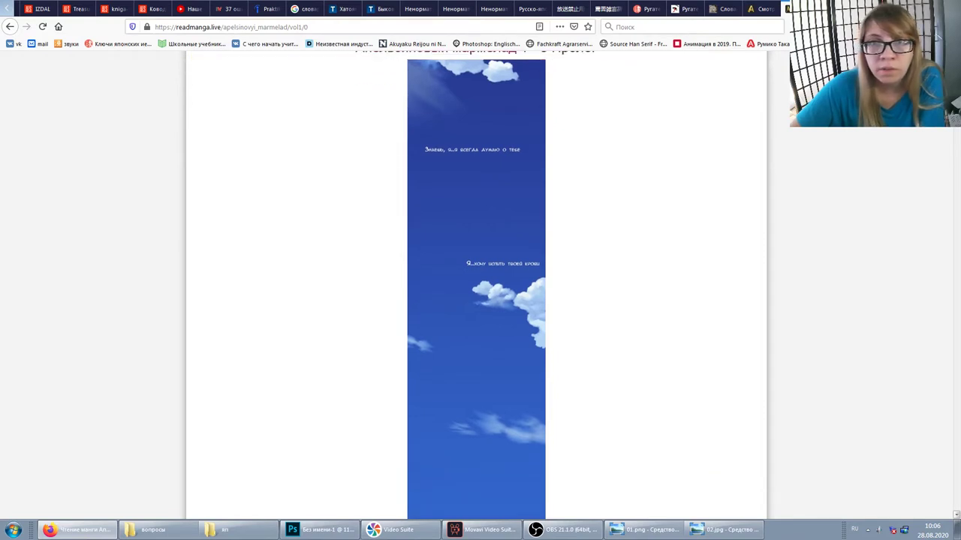
pyautogui.scroll(1, 476, 285)
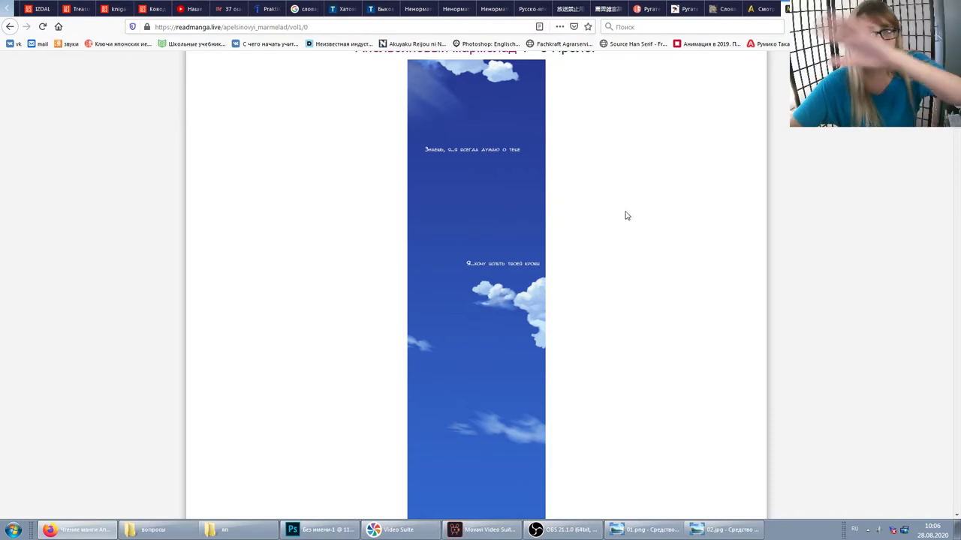
pyautogui.click(319, 530)
pyautogui.click(136, 39)
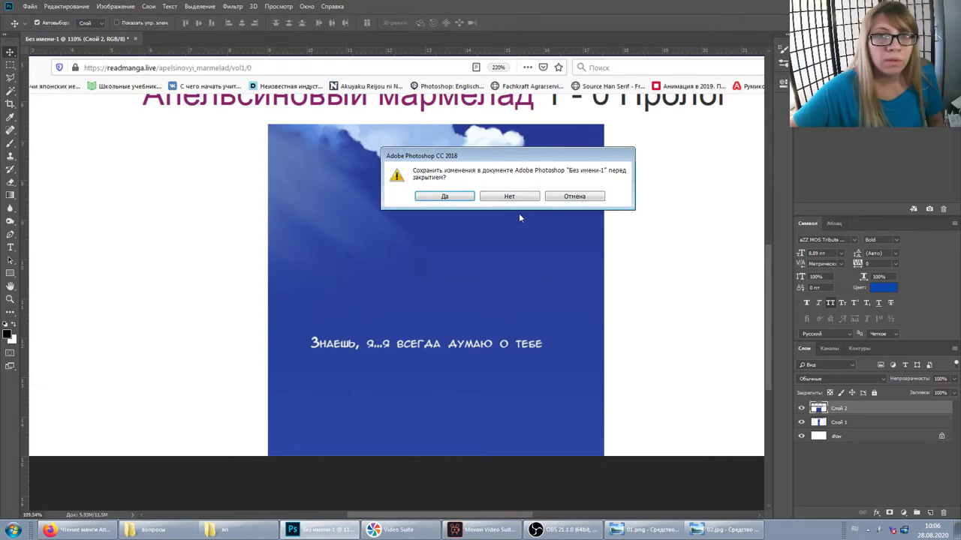
# Step: Discard the old document unsaved and paste the page screenshot into a new canvas as Слой 1
pyautogui.click(497, 198)
pyautogui.click(30, 6)
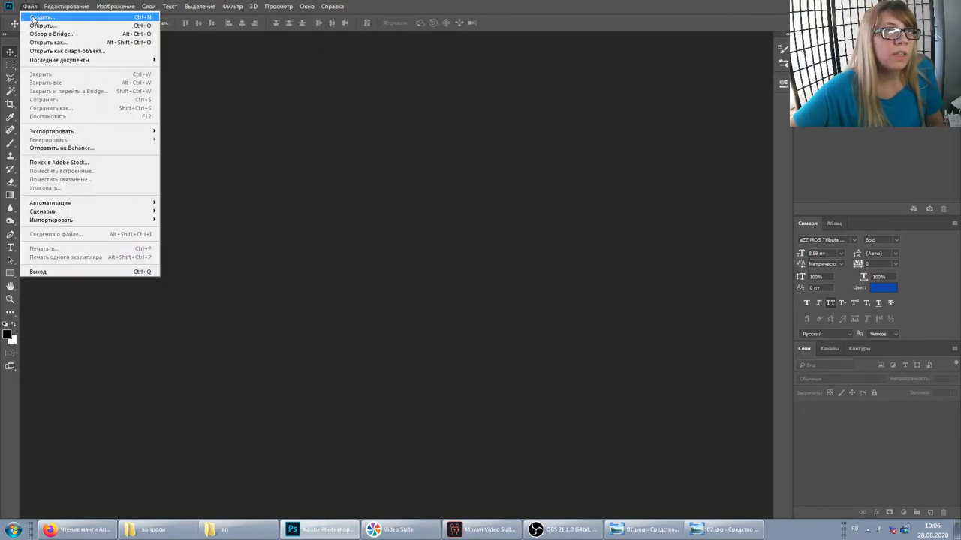
pyautogui.click(568, 119)
pyautogui.hotkey('ctrl', 'v')
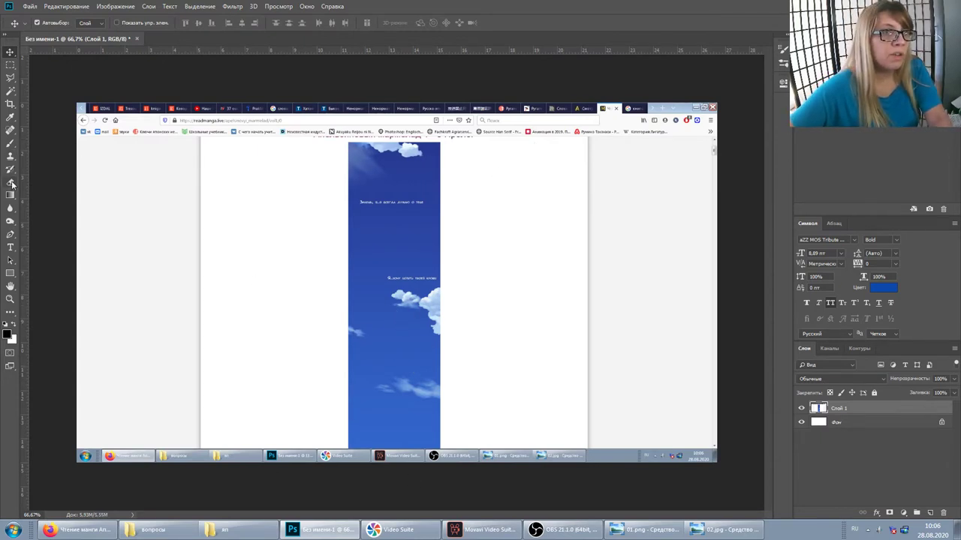
# Step: Try cropping the canvas edges, cancel the crop, and return to Firefox
pyautogui.click(10, 103)
pyautogui.moveTo(76, 105)
pyautogui.mouseDown()
pyautogui.moveTo(223, 127)
pyautogui.moveTo(225, 156)
pyautogui.mouseUp()
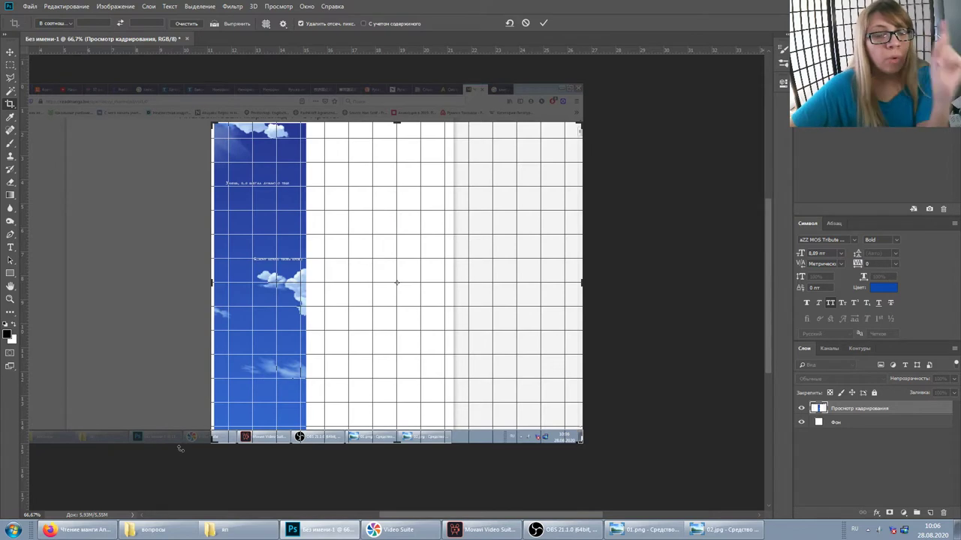
pyautogui.press('Escape')
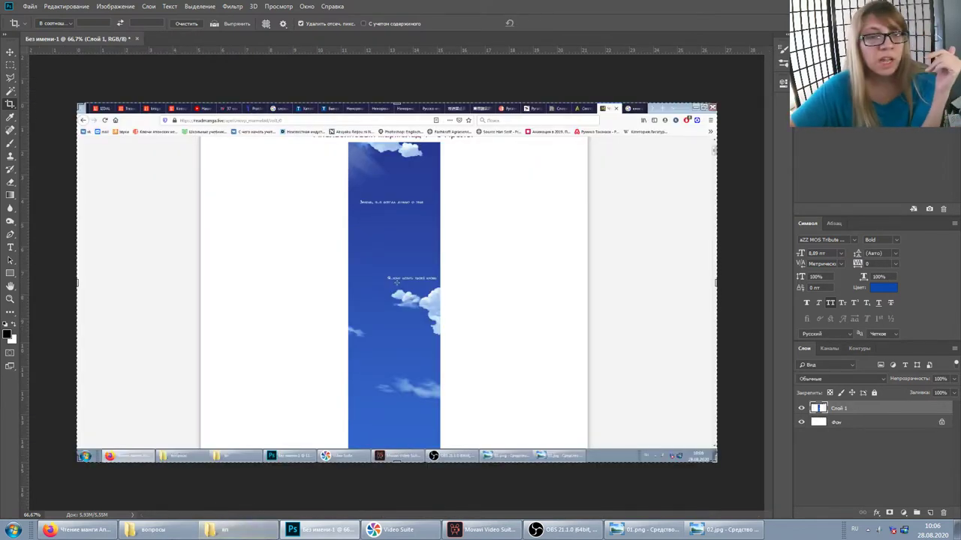
pyautogui.click(98, 535)
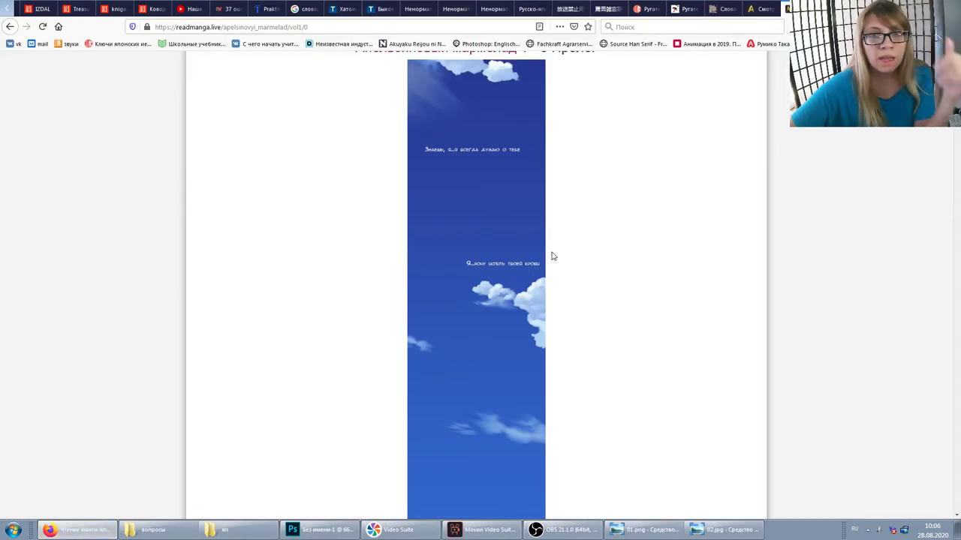
# Step: Zoom the ReadManga prologue page in Firefox to 240%
pyautogui.scroll(2, 505, 176)
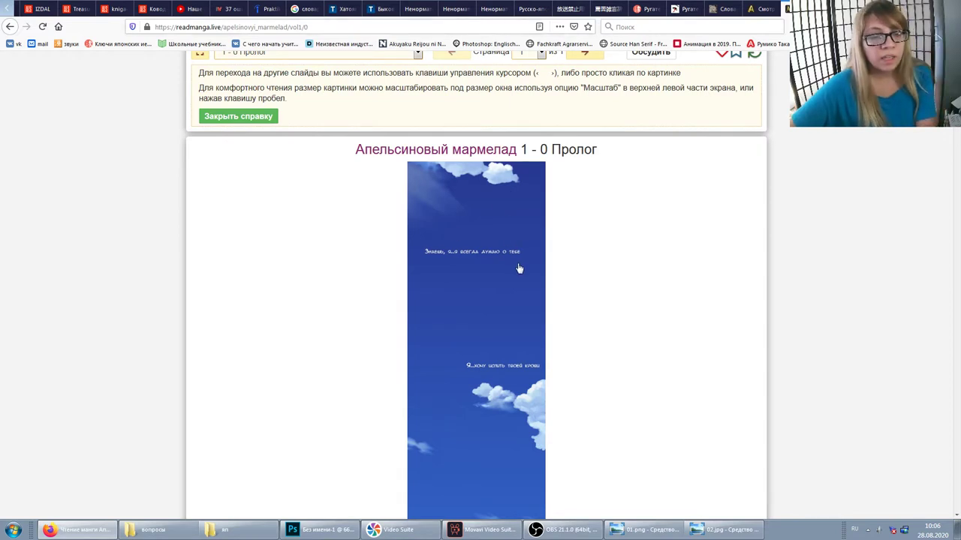
pyautogui.scroll(-1, 521, 272)
pyautogui.keyDown('ctrl'); pyautogui.scroll(1, 495, 152); pyautogui.keyUp('ctrl')
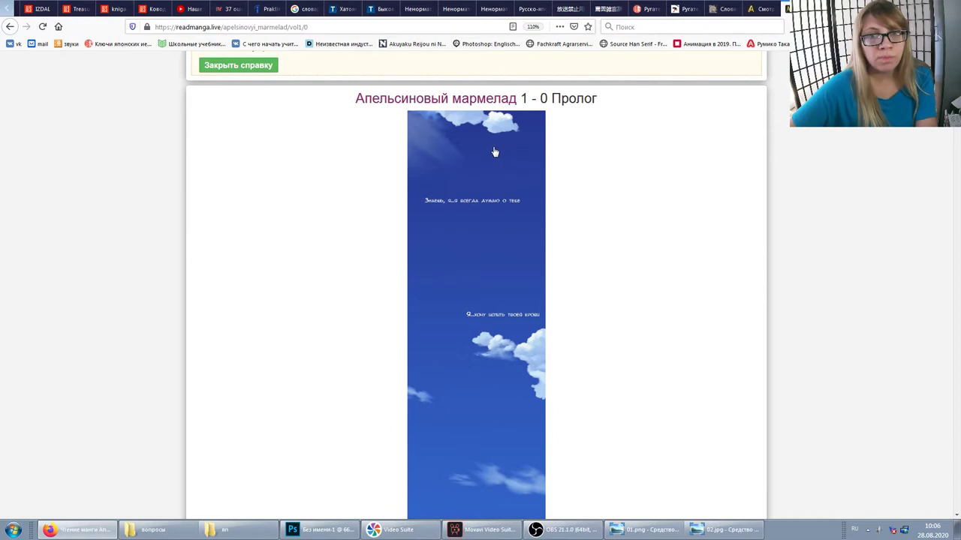
pyautogui.keyDown('ctrl'); pyautogui.scroll(1, 475, 129); pyautogui.keyUp('ctrl')
pyautogui.keyDown('ctrl'); pyautogui.scroll(1, 478, 131); pyautogui.keyUp('ctrl')
pyautogui.keyDown('ctrl'); pyautogui.scroll(1, 477, 131); pyautogui.keyUp('ctrl')
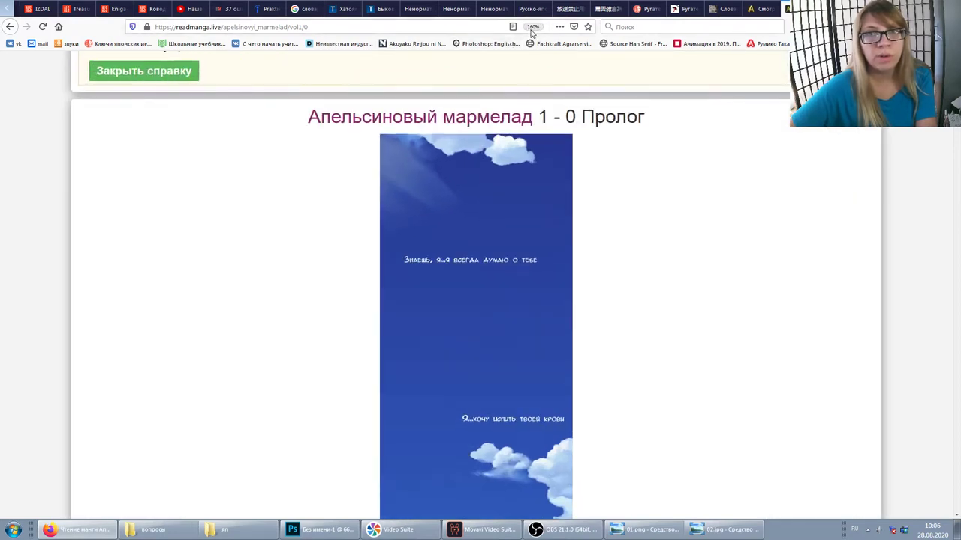
pyautogui.keyDown('ctrl'); pyautogui.scroll(1, 518, 105); pyautogui.keyUp('ctrl')
pyautogui.keyDown('ctrl'); pyautogui.scroll(1, 503, 193); pyautogui.keyUp('ctrl')
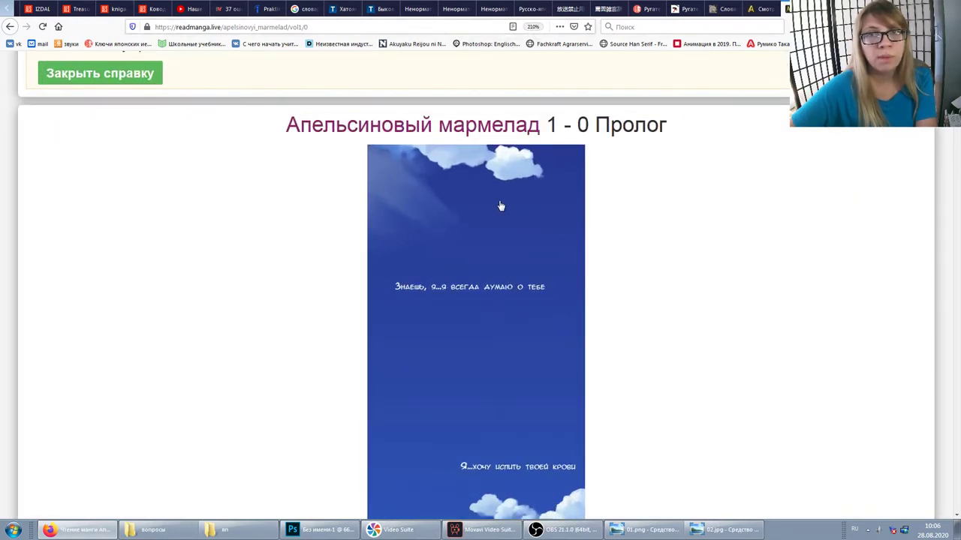
pyautogui.keyDown('ctrl'); pyautogui.scroll(1, 501, 206); pyautogui.keyUp('ctrl')
pyautogui.keyDown('ctrl'); pyautogui.scroll(1, 496, 211); pyautogui.keyUp('ctrl')
# Step: Bring the top of the cloud image into view and paste the larger screenshot into Photoshop as Слой 2
pyautogui.keyDown('ctrl'); pyautogui.scroll(-1, 494, 210); pyautogui.keyUp('ctrl')
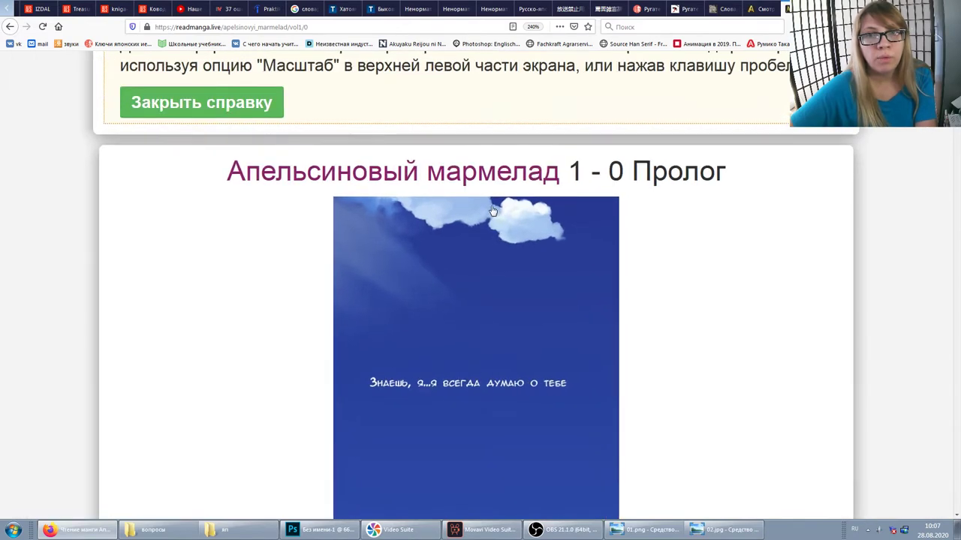
pyautogui.scroll(-2, 491, 208)
pyautogui.keyDown('ctrl'); pyautogui.scroll(1, 493, 195); pyautogui.keyUp('ctrl')
pyautogui.keyDown('ctrl'); pyautogui.scroll(1, 494, 196); pyautogui.keyUp('ctrl')
pyautogui.scroll(2, 493, 195)
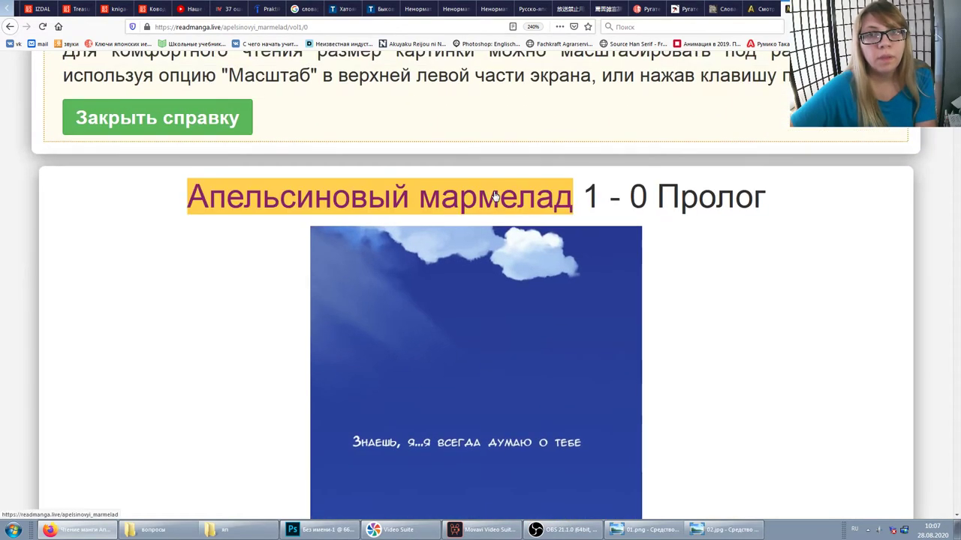
pyautogui.scroll(-2, 495, 193)
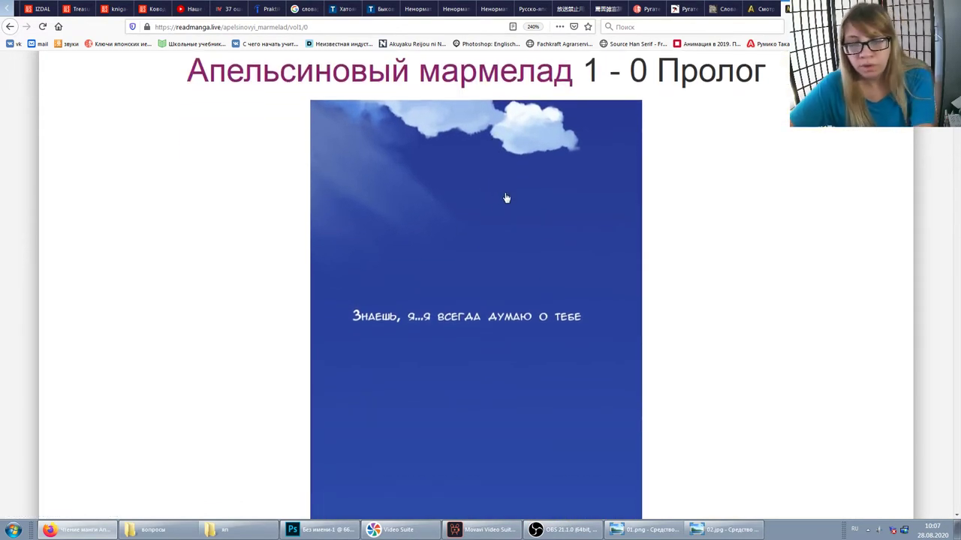
pyautogui.click(323, 530)
pyautogui.hotkey('ctrl', 'v')
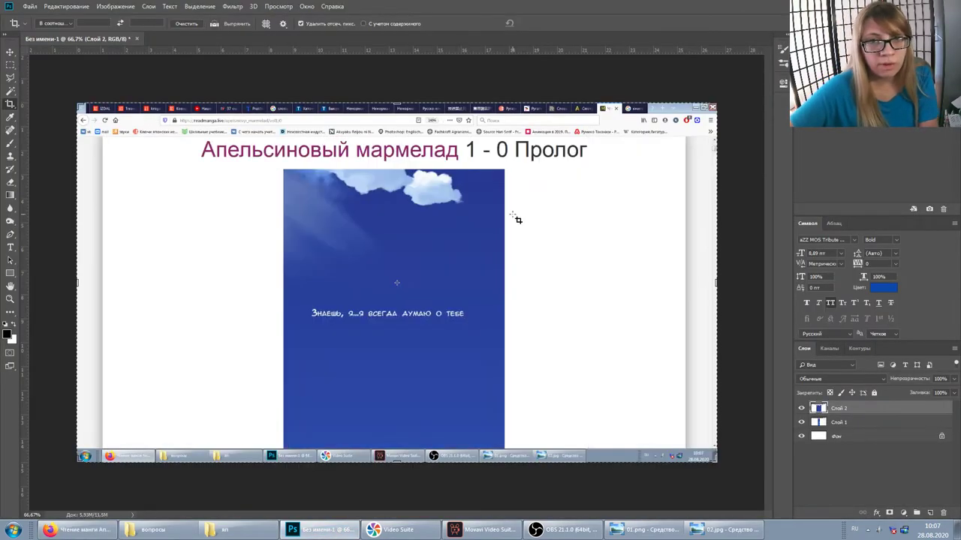
# Step: Move Слой 2 down over the first screenshot so the clouds line up
pyautogui.scroll(2, 428, 185)
pyautogui.scroll(3, 428, 185)
pyautogui.press('v')
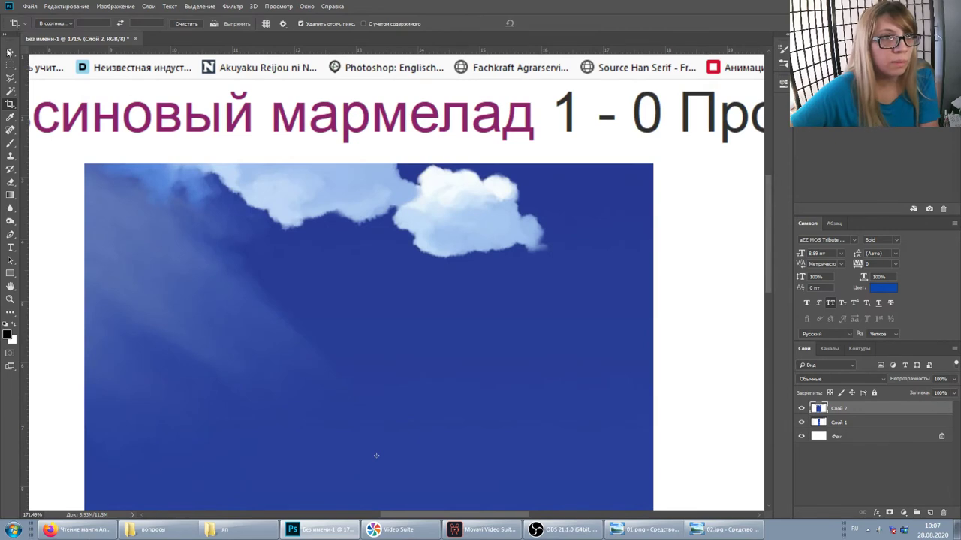
pyautogui.moveTo(437, 152); pyautogui.dragTo(443, 322)
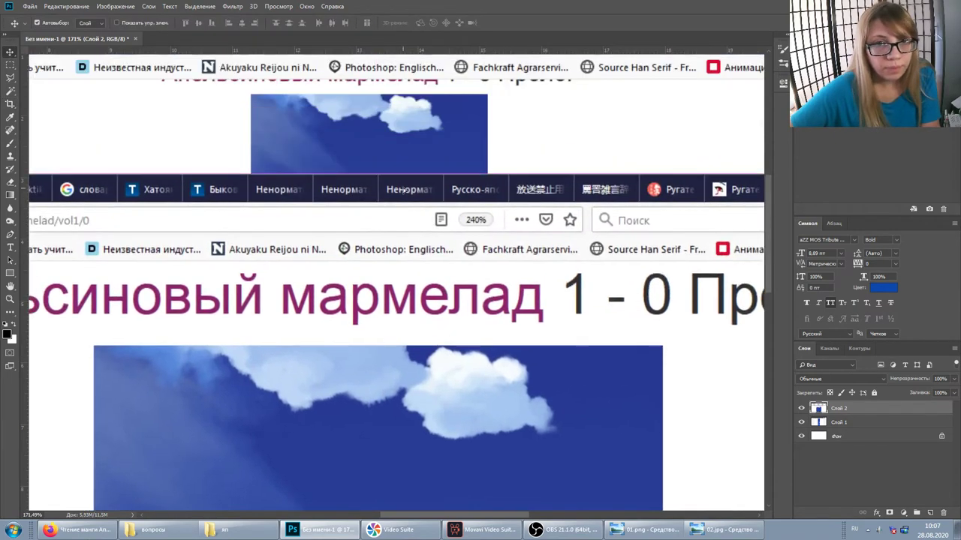
pyautogui.moveTo(401, 173); pyautogui.dragTo(396, 216)
# Step: Zoom around the canvas to check the cloud alignment of Слой 2, then return to Firefox
pyautogui.scroll(2, 375, 105)
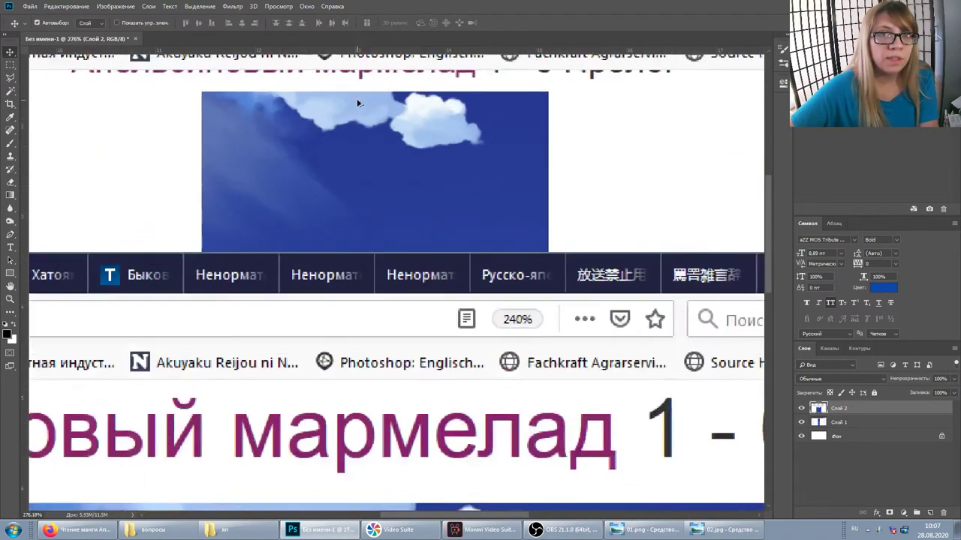
pyautogui.scroll(3, 423, 128)
pyautogui.scroll(2, 422, 133)
pyautogui.scroll(-2, 422, 133)
pyautogui.scroll(-1, 371, 122)
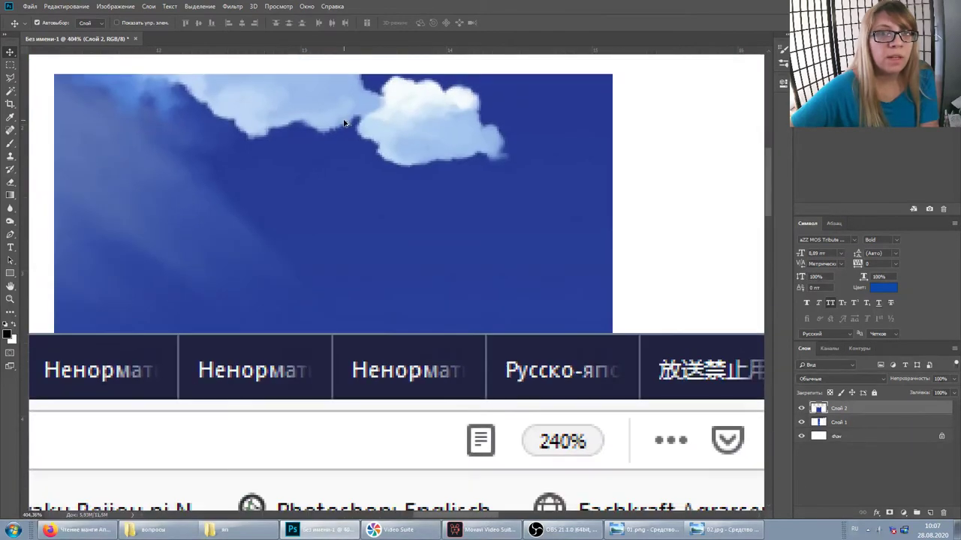
pyautogui.scroll(1, 284, 110)
pyautogui.scroll(1, 283, 109)
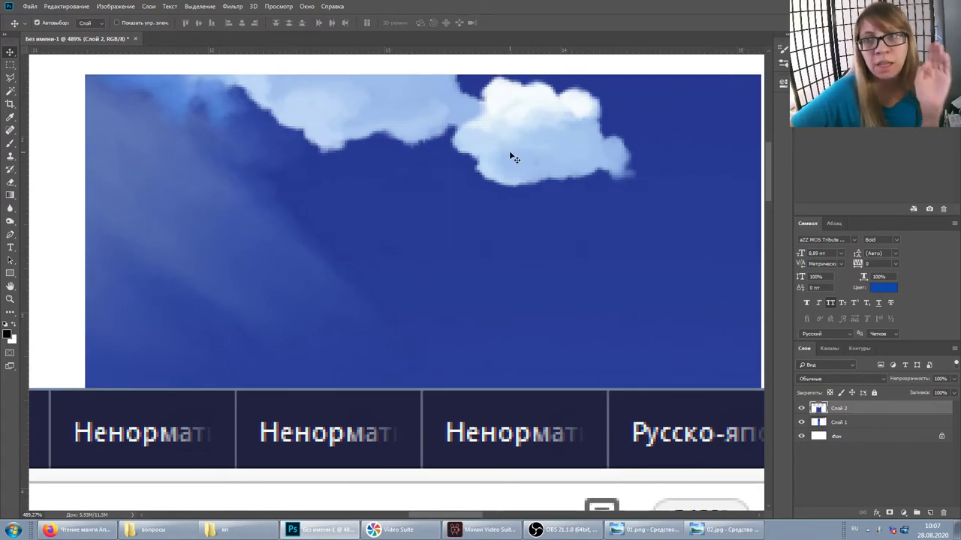
pyautogui.scroll(-3, 514, 154)
pyautogui.scroll(-3, 525, 202)
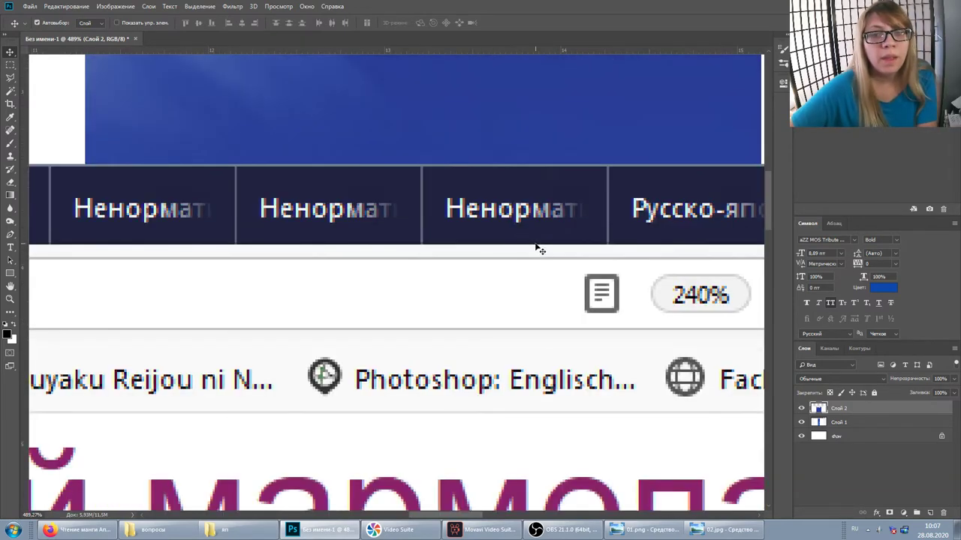
pyautogui.keyDown('alt'); pyautogui.scroll(-3, 539, 247); pyautogui.keyUp('alt')
pyautogui.scroll(-2, 517, 256)
pyautogui.scroll(-2, 514, 262)
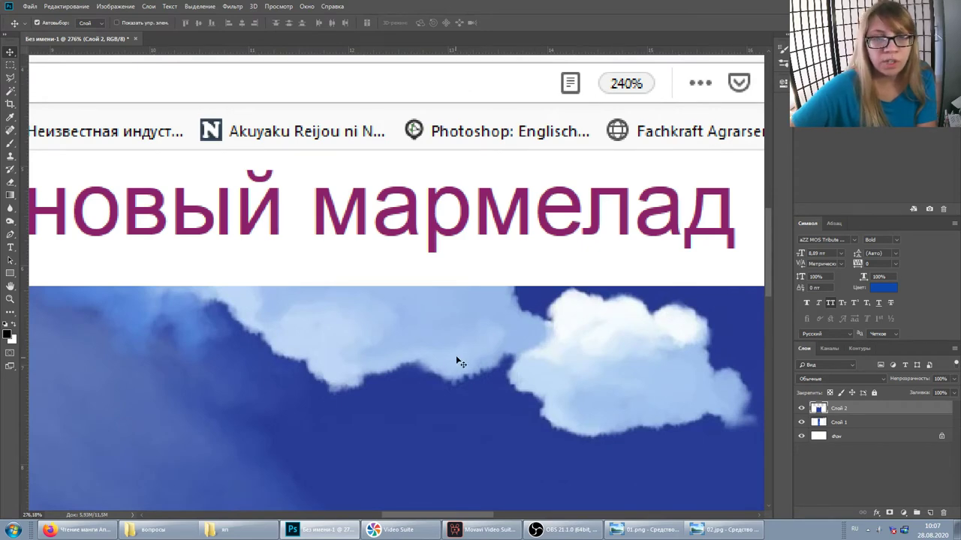
pyautogui.keyDown('alt'); pyautogui.scroll(-2, 319, 372); pyautogui.keyUp('alt')
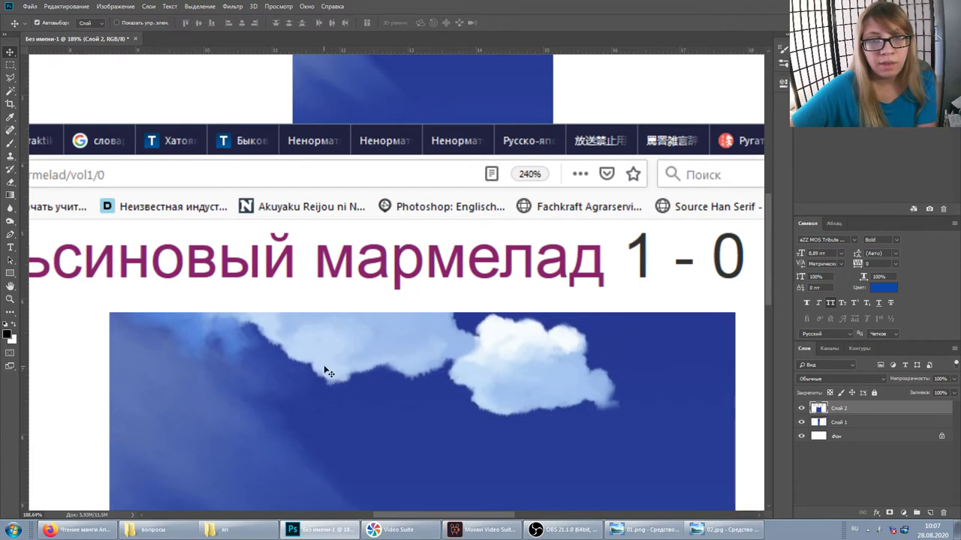
pyautogui.scroll(1, 403, 338)
pyautogui.scroll(2, 403, 338)
pyautogui.scroll(1, 403, 339)
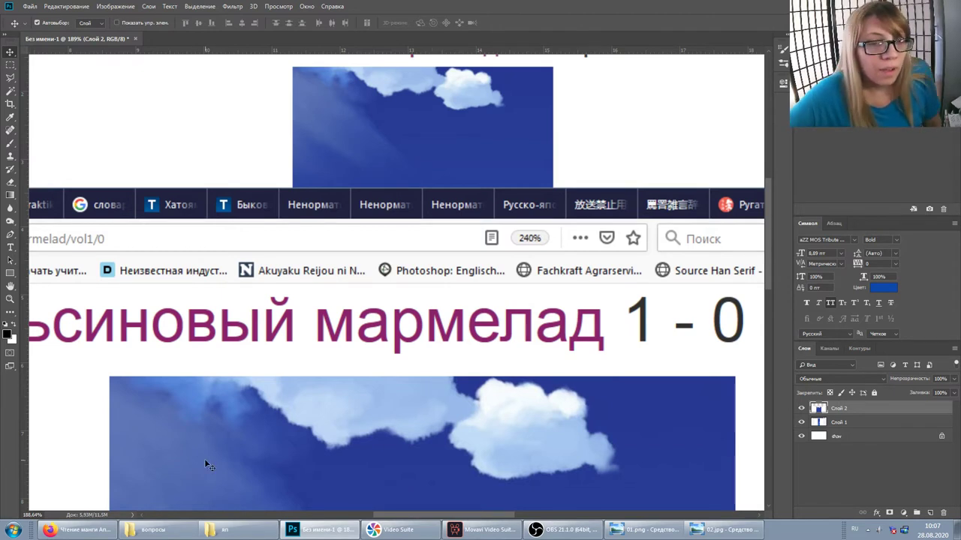
pyautogui.scroll(-3, 278, 379)
pyautogui.scroll(-1, 278, 379)
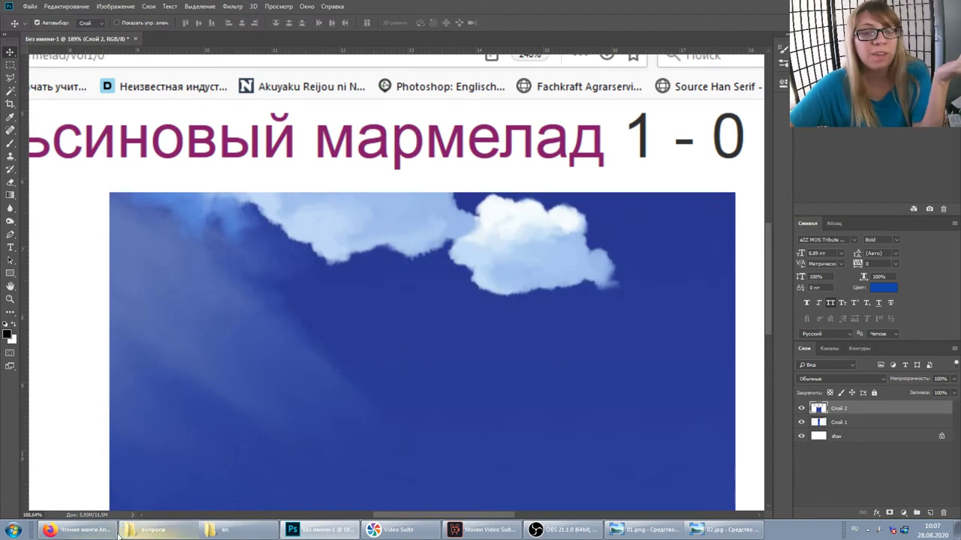
pyautogui.click(79, 530)
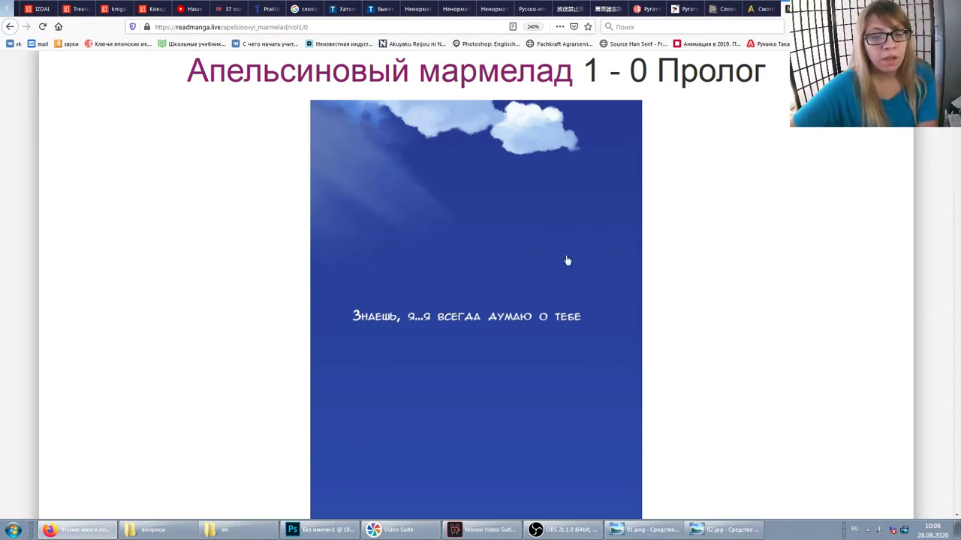
# Step: Zoom Firefox out to 30% so the whole tall prologue strip fits on screen
pyautogui.scroll(-1, 591, 205)
pyautogui.scroll(-1, 590, 207)
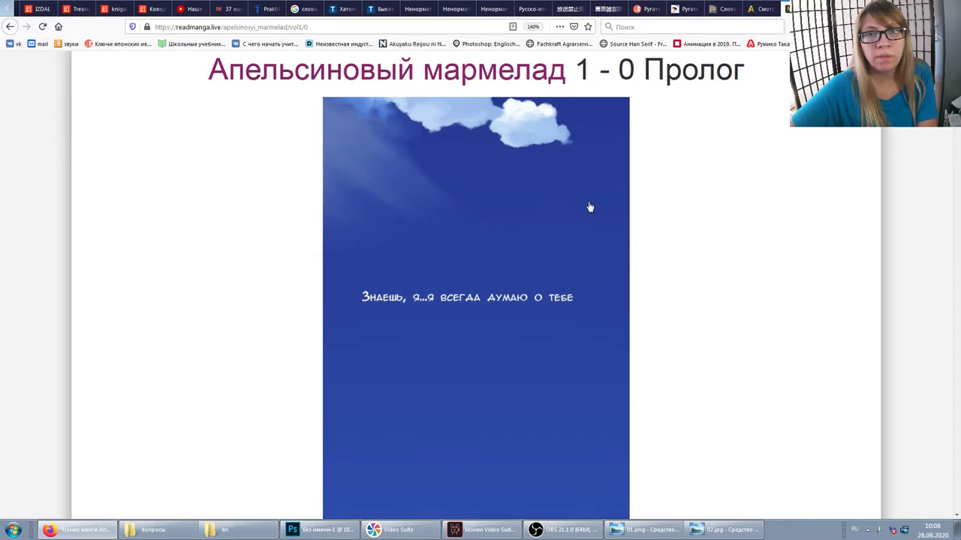
pyautogui.scroll(-1, 590, 207)
pyautogui.scroll(-1, 585, 211)
pyautogui.scroll(-1, 578, 214)
pyautogui.scroll(-1, 572, 215)
pyautogui.scroll(-1, 605, 180)
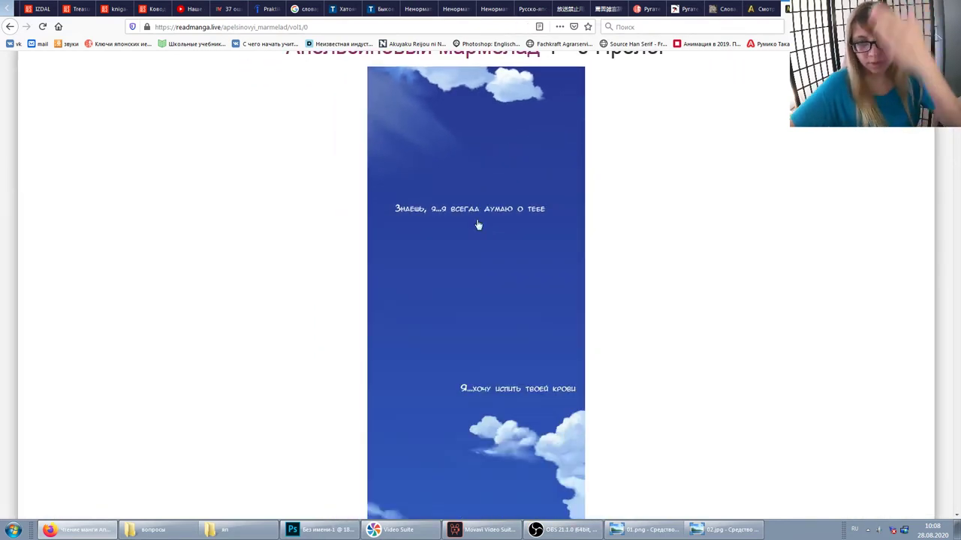
pyautogui.scroll(-1, 480, 225)
pyautogui.scroll(-2, 570, 300)
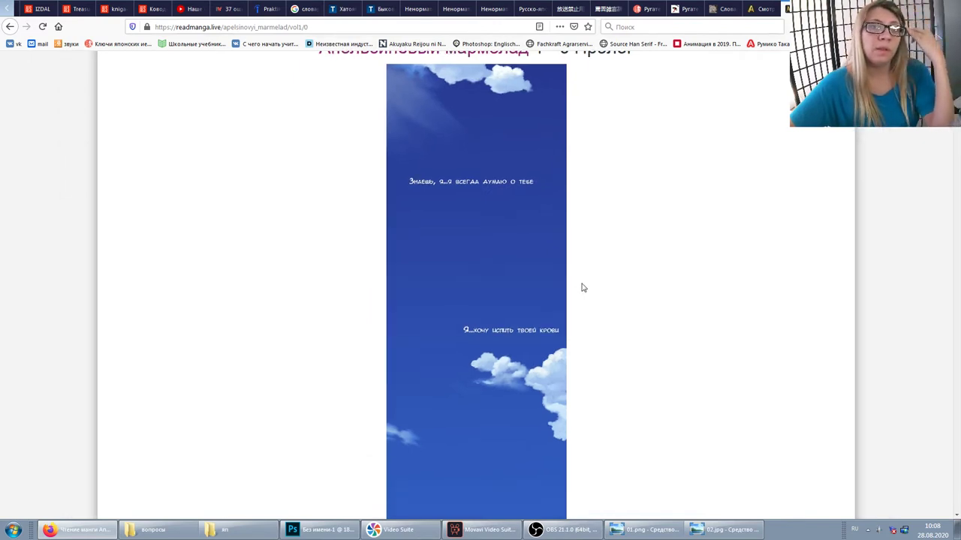
pyautogui.scroll(-2, 581, 286)
pyautogui.scroll(-1, 583, 288)
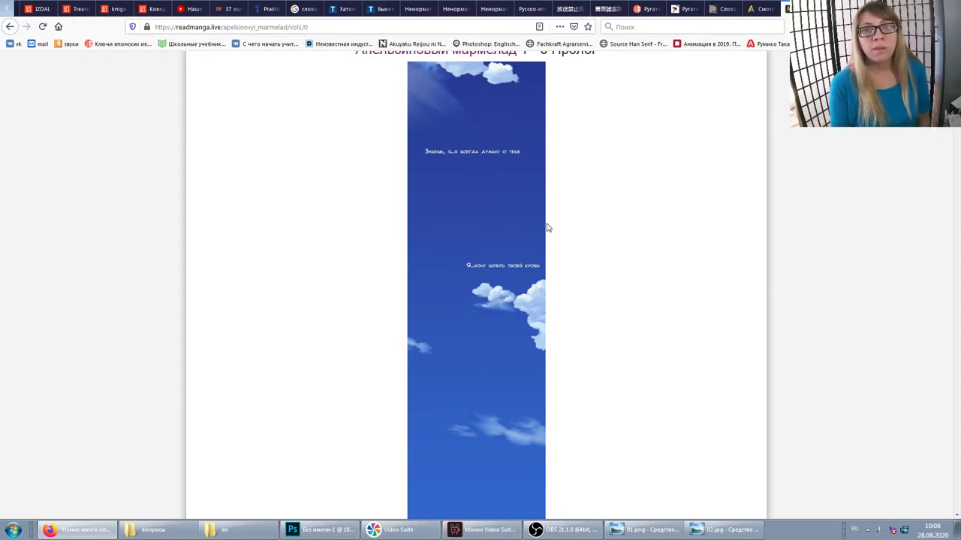
pyautogui.hotkey('ctrl', '-')
pyautogui.hotkey('ctrl', '-')
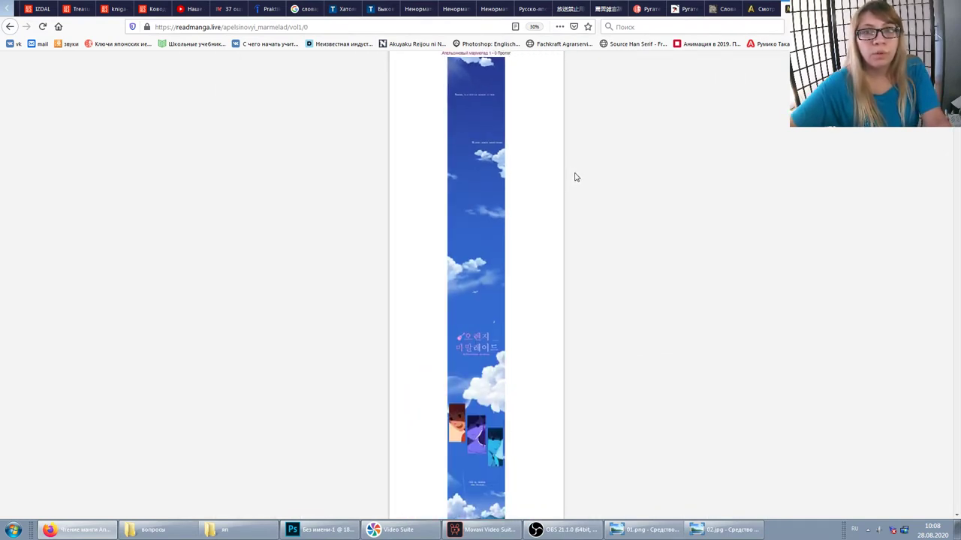
pyautogui.scroll(1, 563, 182)
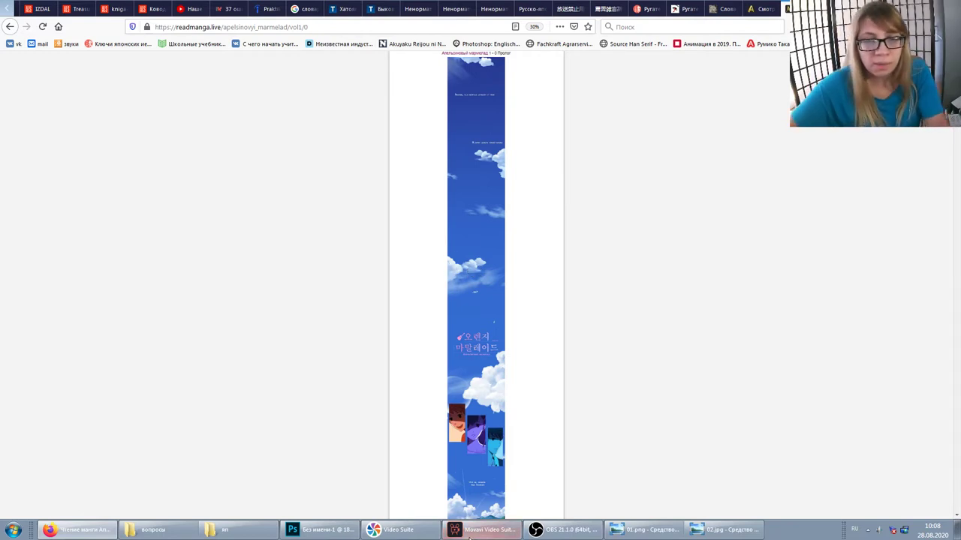
pyautogui.click(331, 529)
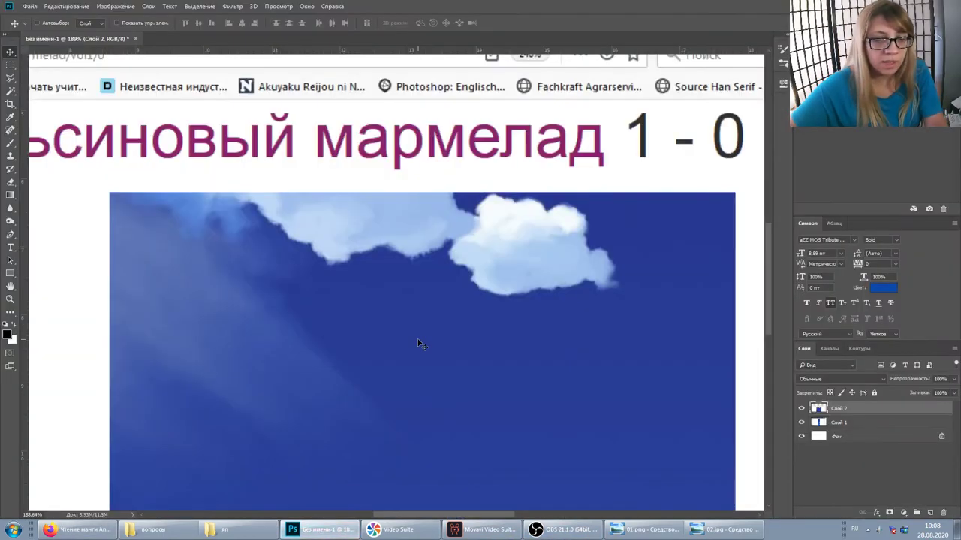
# Step: Paste the whole-strip screenshot into Photoshop as new layer Слой 3
pyautogui.hotkey('ctrl', 'v')
pyautogui.scroll(2, 428, 222)
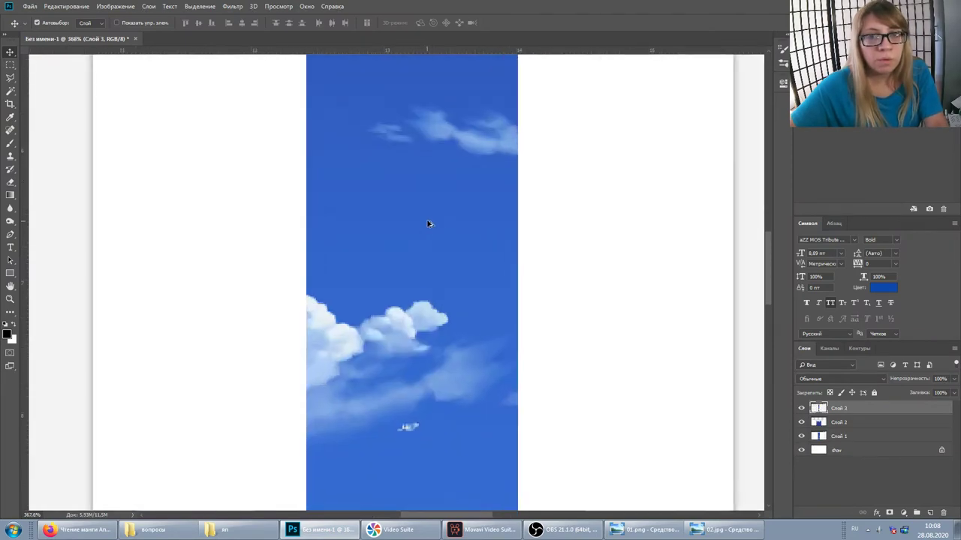
pyautogui.scroll(3, 398, 328)
pyautogui.scroll(-2, 431, 346)
pyautogui.scroll(-1, 442, 375)
pyautogui.scroll(1, 441, 372)
pyautogui.scroll(-1, 441, 371)
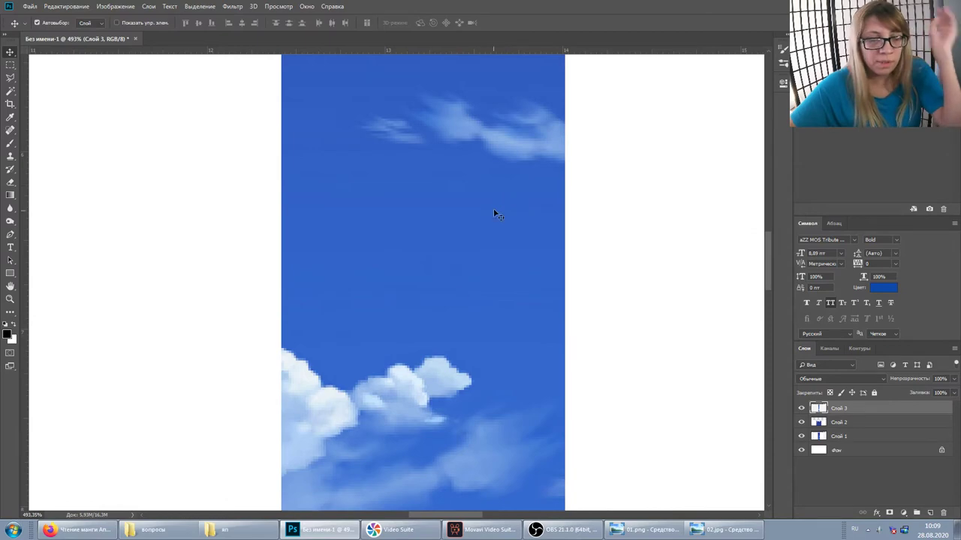
# Step: Zoom in and out on the canvas to inspect Слой 3, then return to Firefox
pyautogui.scroll(-2, 439, 243)
pyautogui.scroll(-2, 440, 244)
pyautogui.scroll(-2, 438, 250)
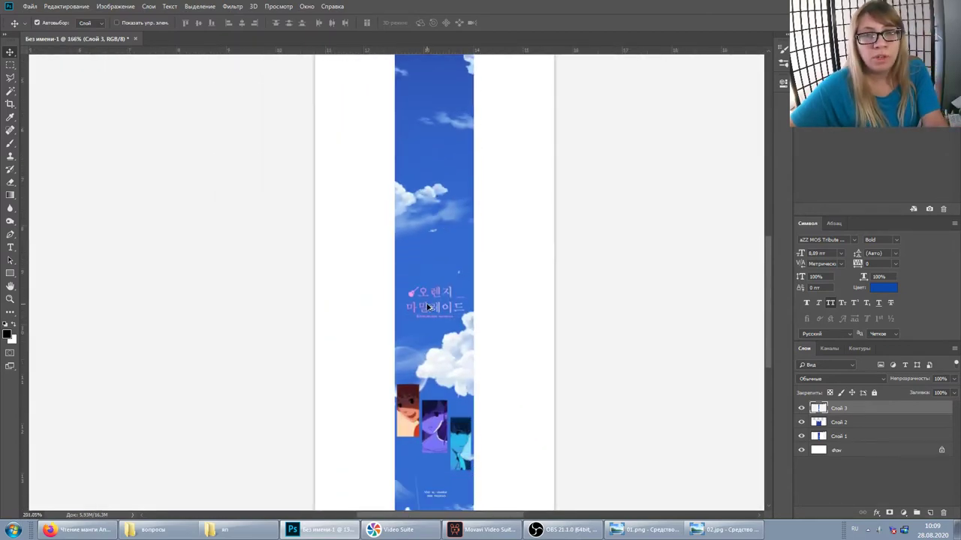
pyautogui.scroll(3, 431, 311)
pyautogui.scroll(1, 434, 330)
pyautogui.scroll(-1, 471, 347)
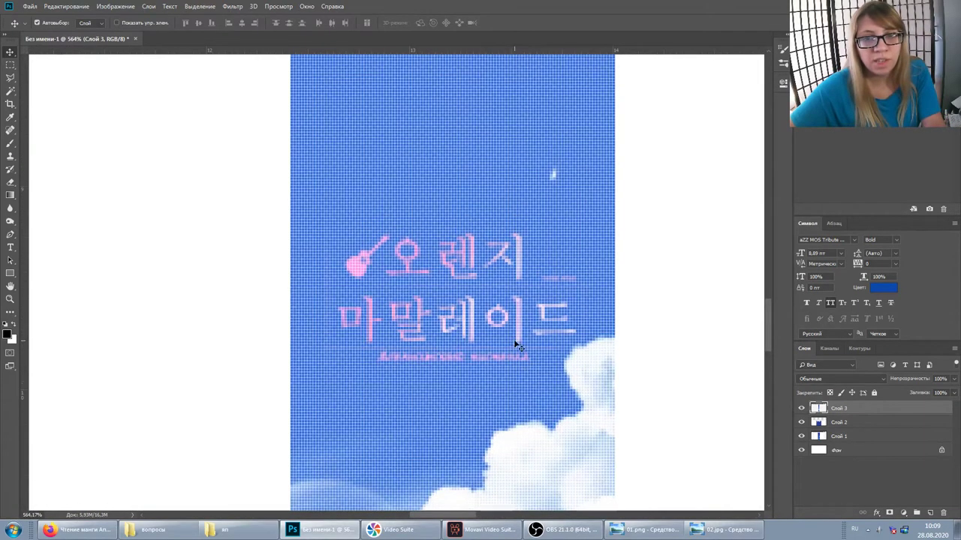
pyautogui.scroll(-1, 471, 347)
pyautogui.scroll(-1, 472, 341)
pyautogui.scroll(-1, 493, 293)
pyautogui.scroll(-1, 415, 352)
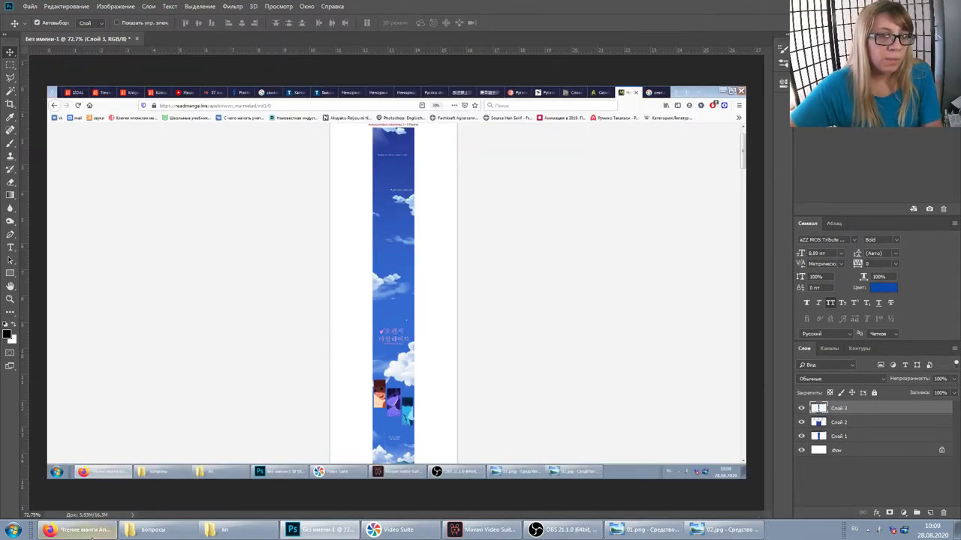
pyautogui.click(91, 534)
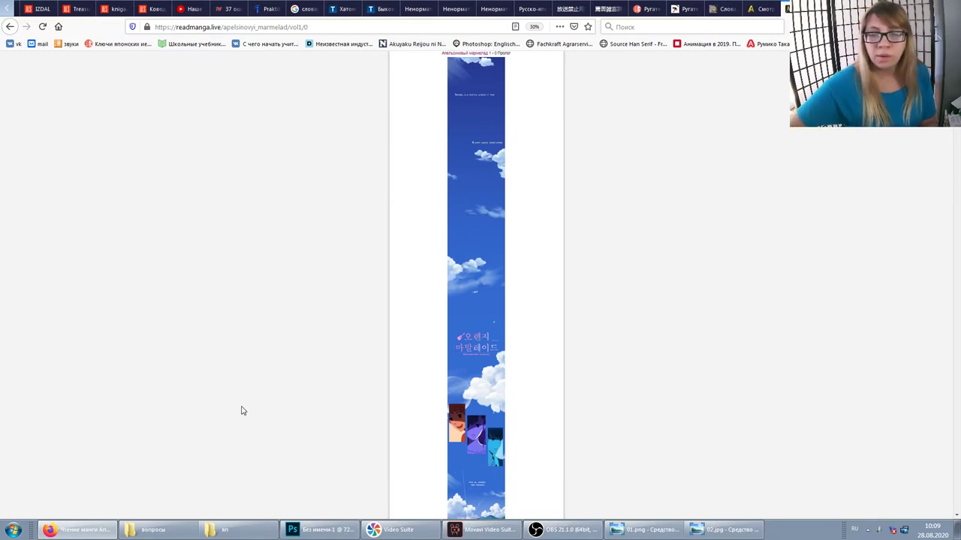
# Step: Scroll to the top of the ReadManga page and enlarge it to about 120%
pyautogui.scroll(2, 577, 248)
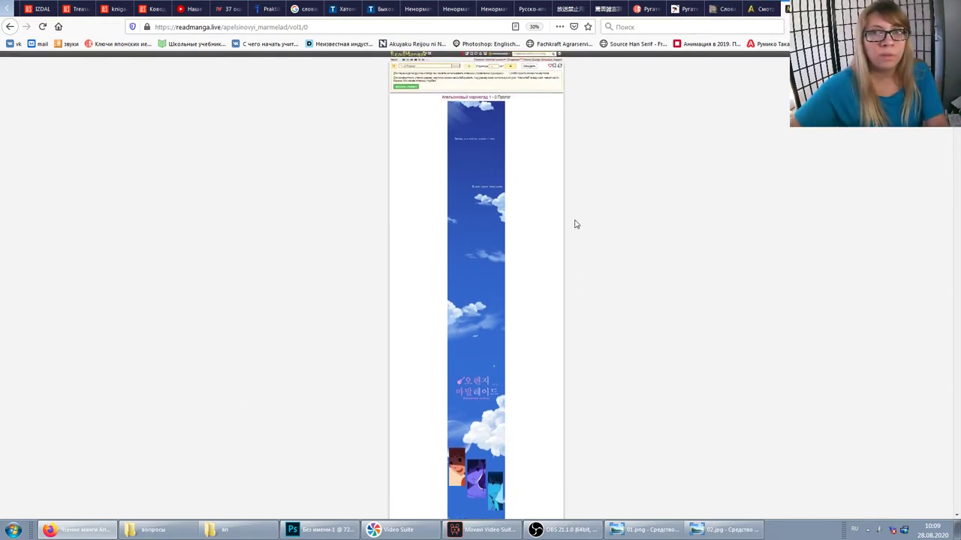
pyautogui.scroll(2, 593, 154)
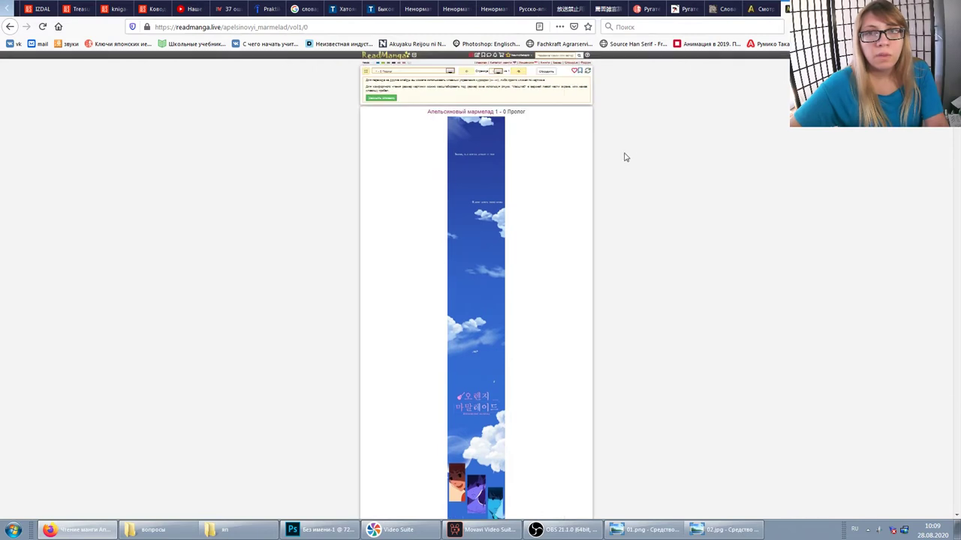
pyautogui.scroll(1, 530, 159)
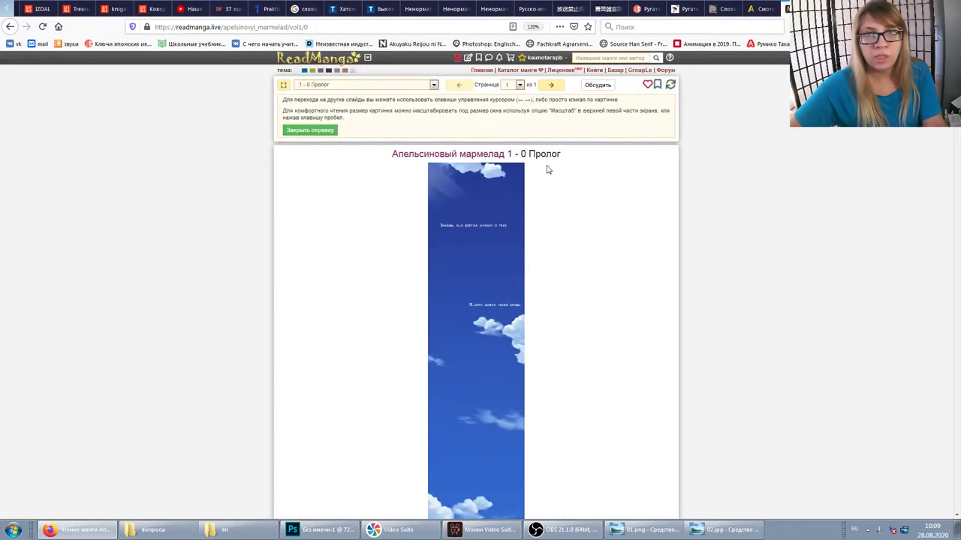
pyautogui.scroll(1, 544, 167)
pyautogui.scroll(1, 548, 170)
pyautogui.scroll(1, 554, 174)
pyautogui.scroll(1, 555, 175)
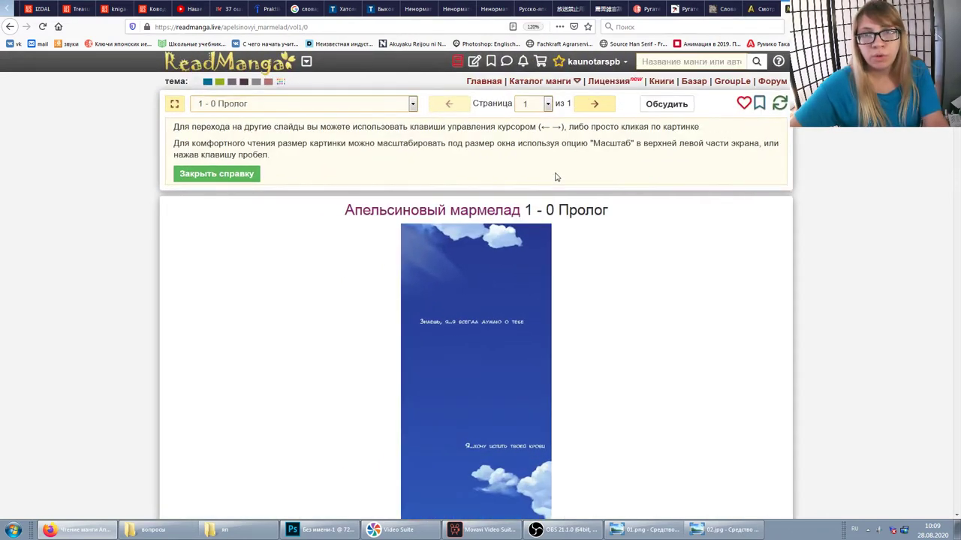
pyautogui.scroll(1, 570, 185)
pyautogui.scroll(1, 590, 197)
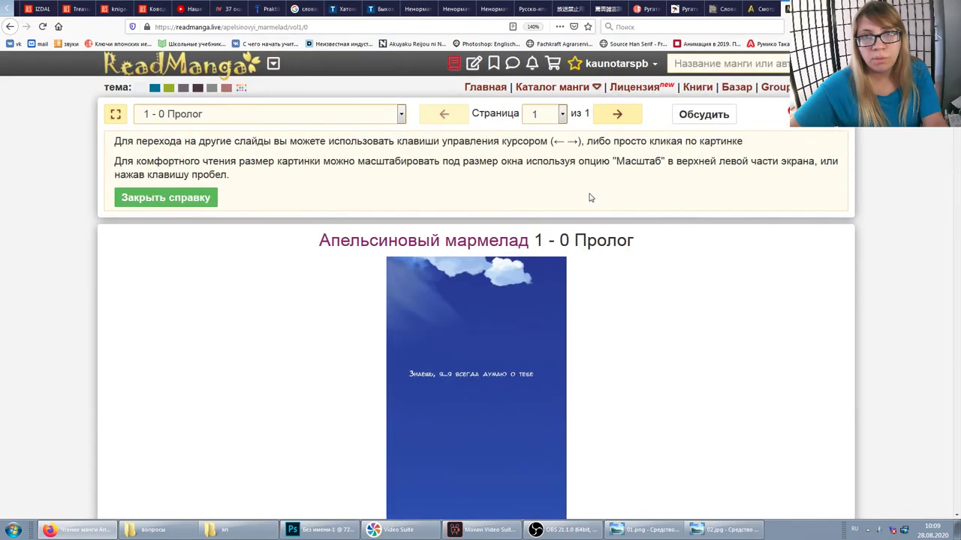
pyautogui.scroll(-1, 590, 197)
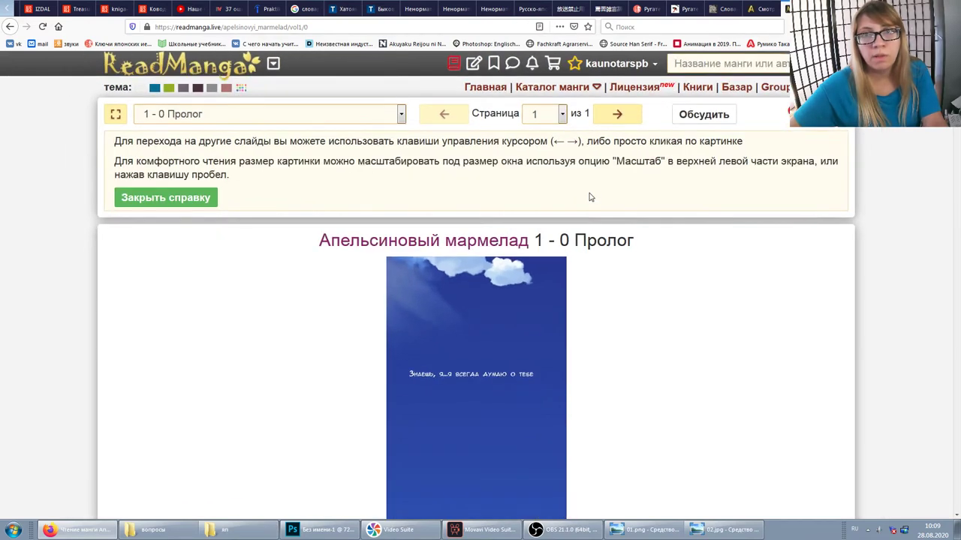
pyautogui.scroll(-3, 590, 197)
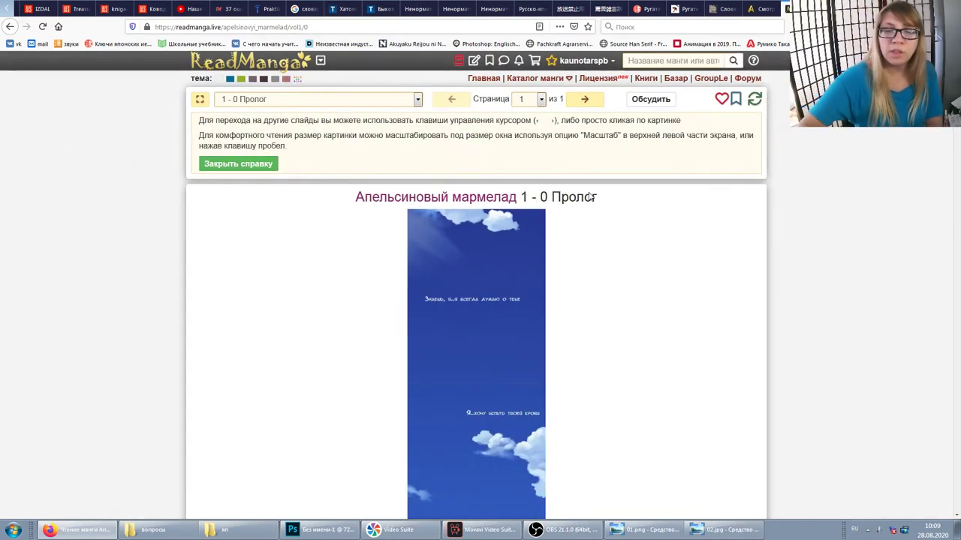
# Step: Locate the manga image element img#mangaPicture with the developer tools element picker
pyautogui.press('F12')
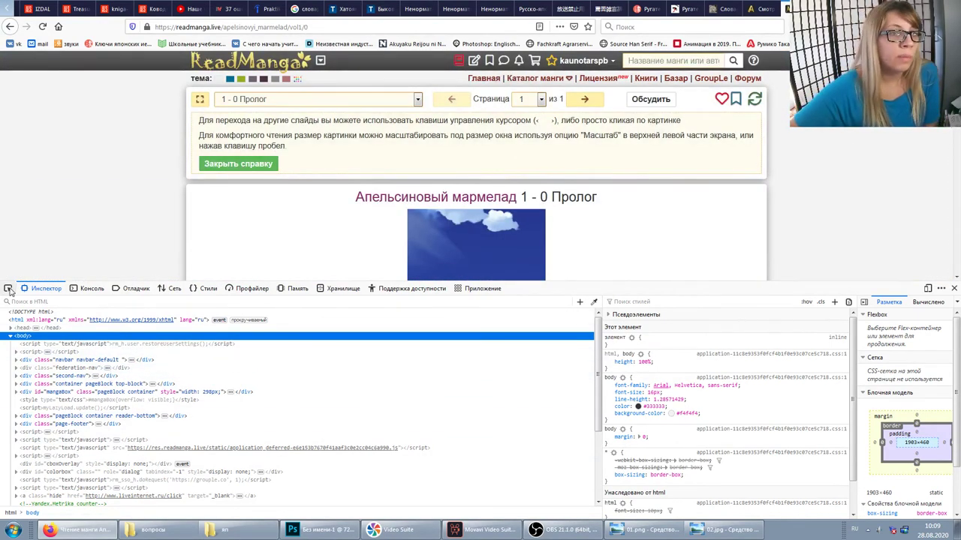
pyautogui.click(9, 289)
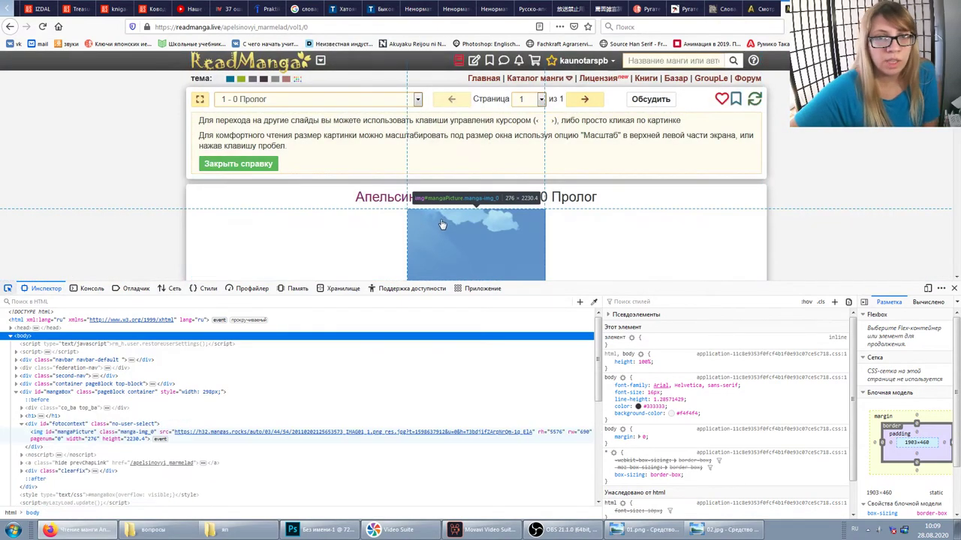
pyautogui.click(443, 226)
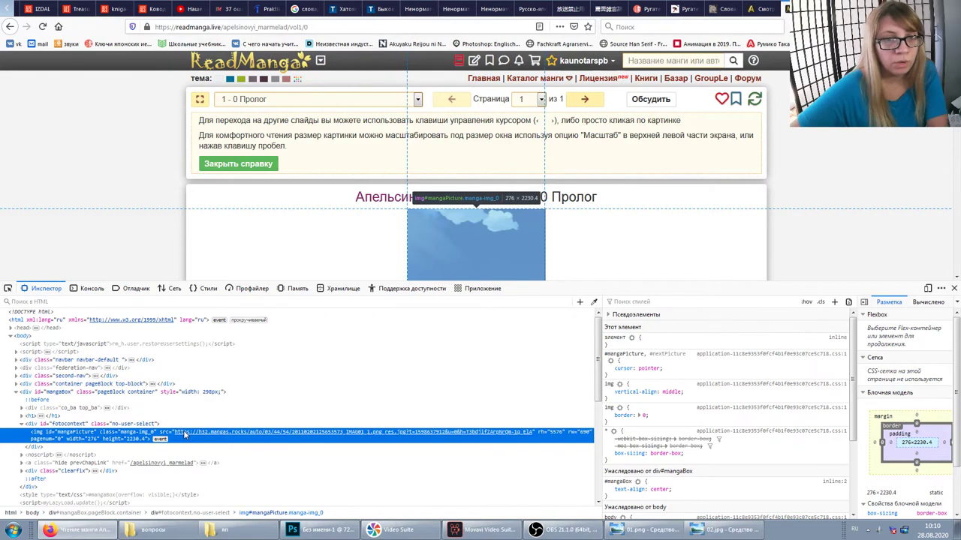
# Step: Copy the image element's link address and open a new blank tab
pyautogui.rightClick(184, 434)
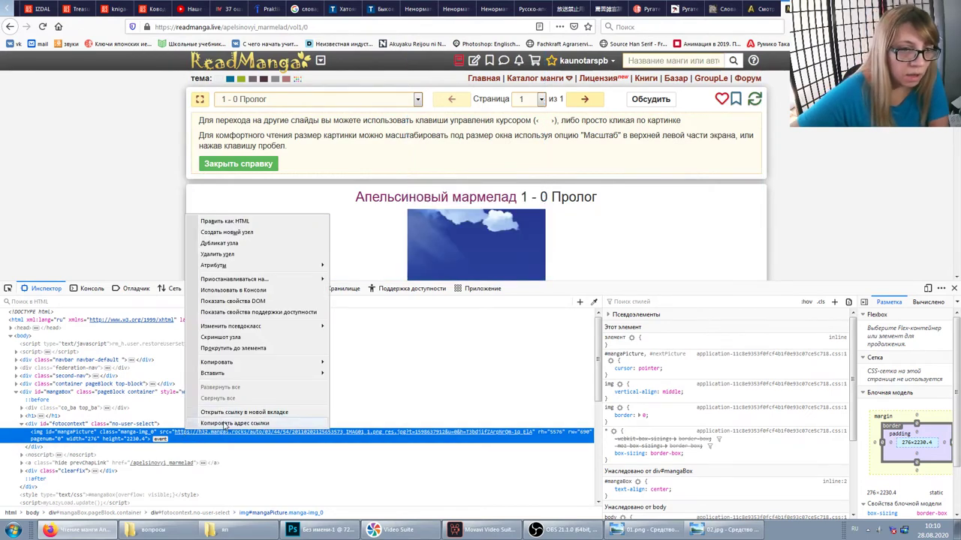
pyautogui.click(219, 425)
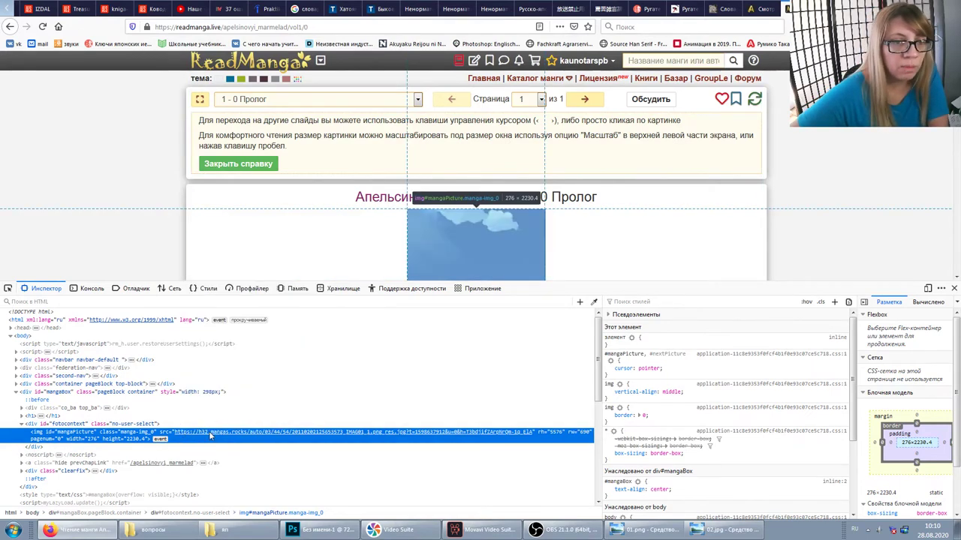
pyautogui.rightClick(211, 436)
pyautogui.moveTo(242, 363)
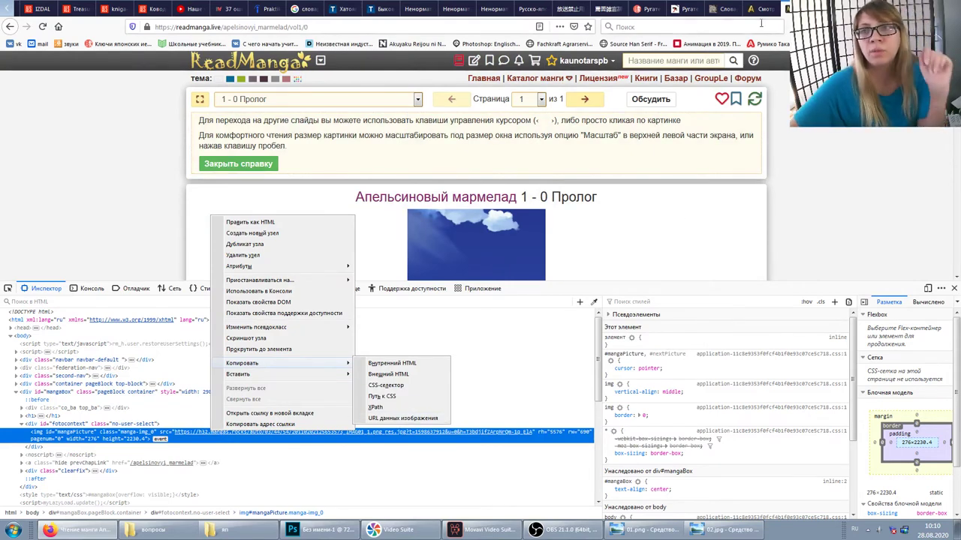
pyautogui.click(402, 418)
pyautogui.hotkey('ctrl', 't')
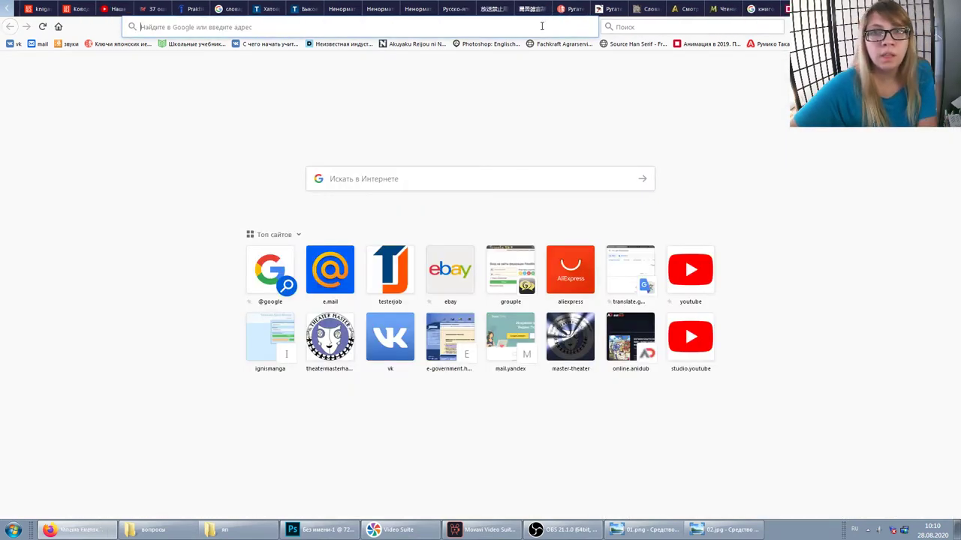
# Step: Load the copied manga image URL in the new tab, then go back to the ReadManga tab
pyautogui.click(542, 27)
pyautogui.hotkey('ctrl', 'v')
pyautogui.press('Return')
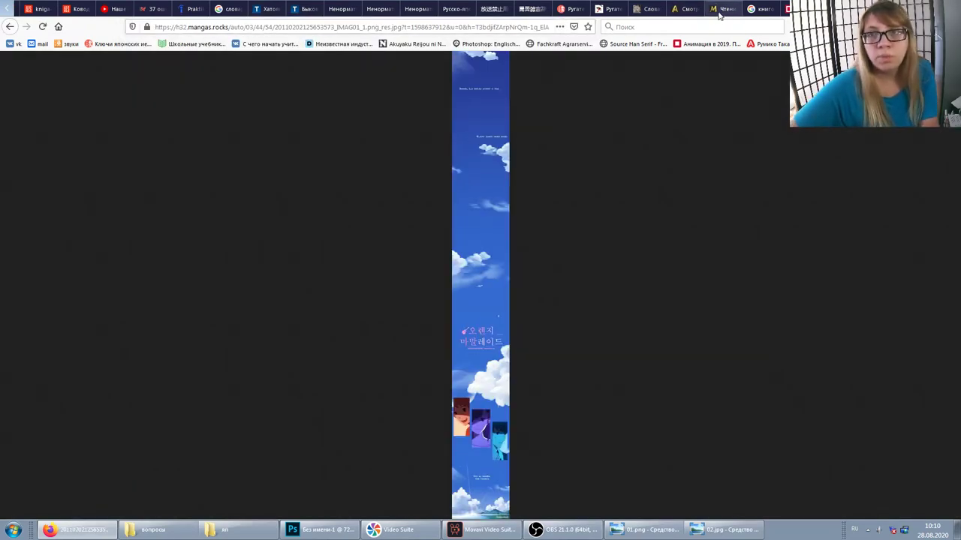
pyautogui.click(725, 8)
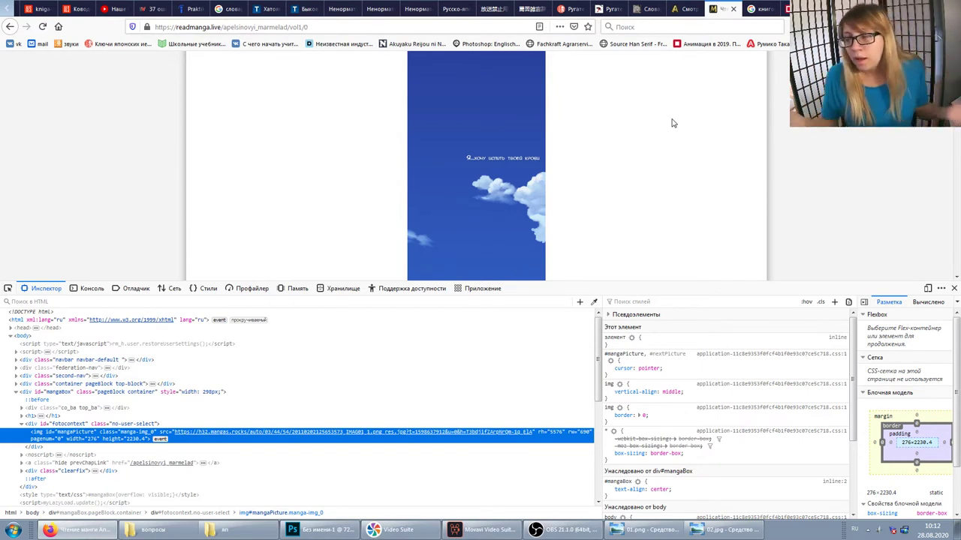
# Step: Delete the extra screenshot layers Слой 3 and Слой 2, leaving Слой 1 and the background
pyautogui.click(553, 532)
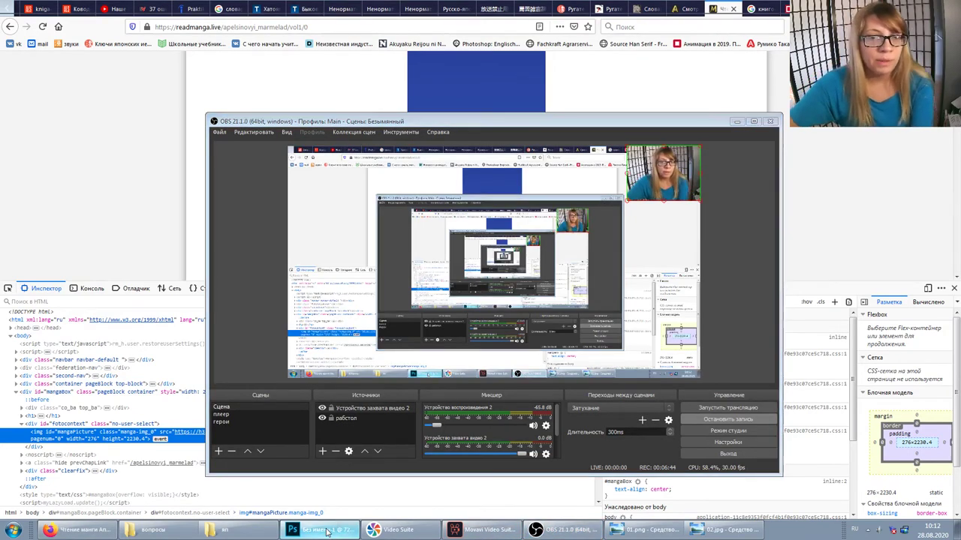
pyautogui.click(322, 529)
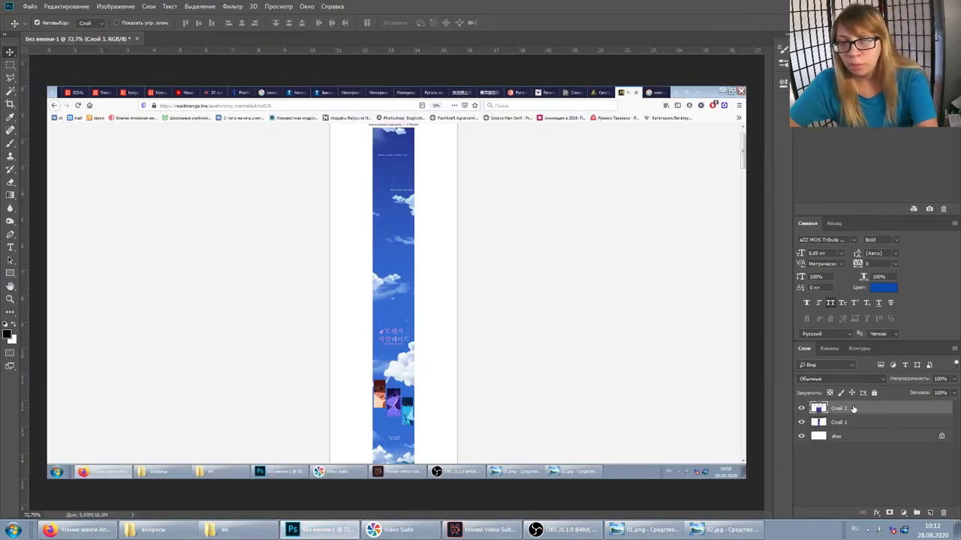
pyautogui.press('Delete')
pyautogui.press('Delete')
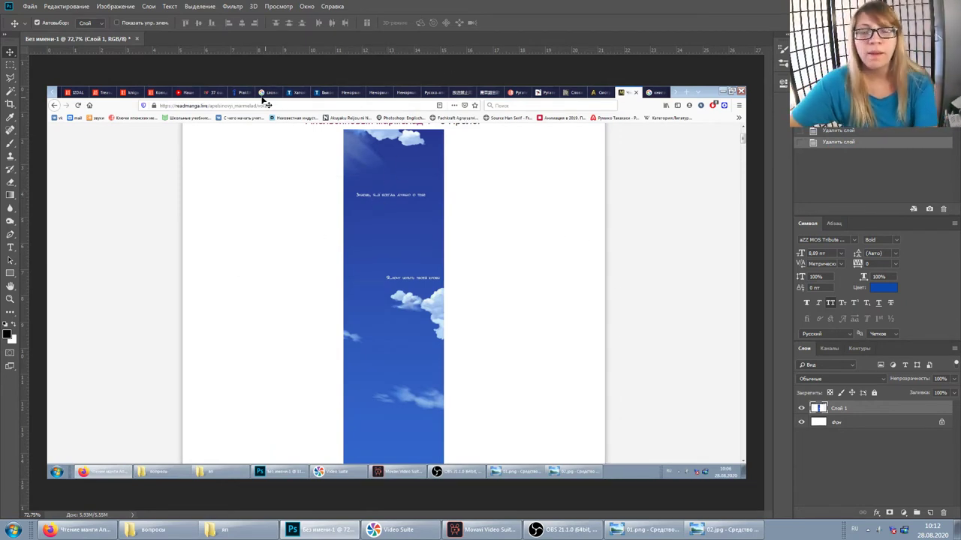
pyautogui.click(11, 105)
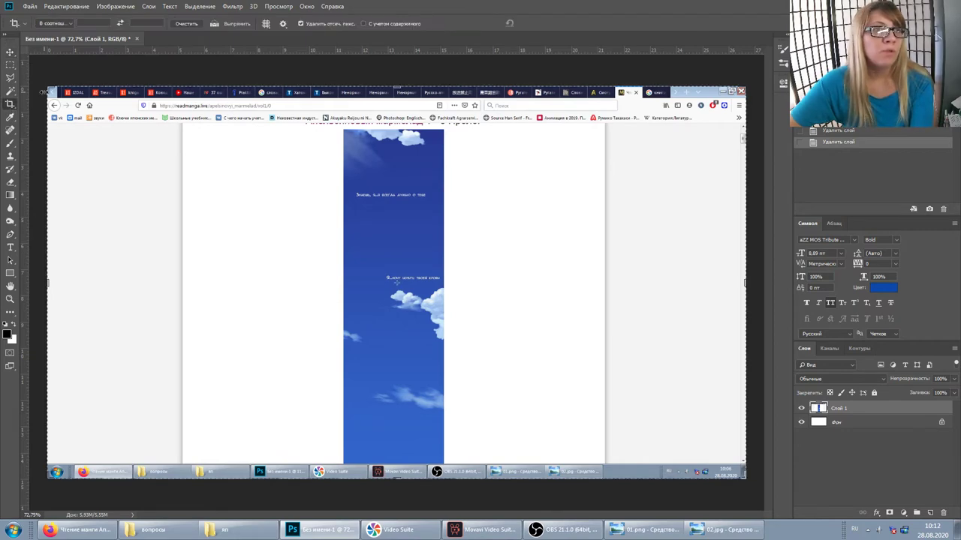
# Step: Shrink the crop frame and align its top-left corner with the blue manga strip's edge
pyautogui.moveTo(48, 87); pyautogui.dragTo(341, 127)
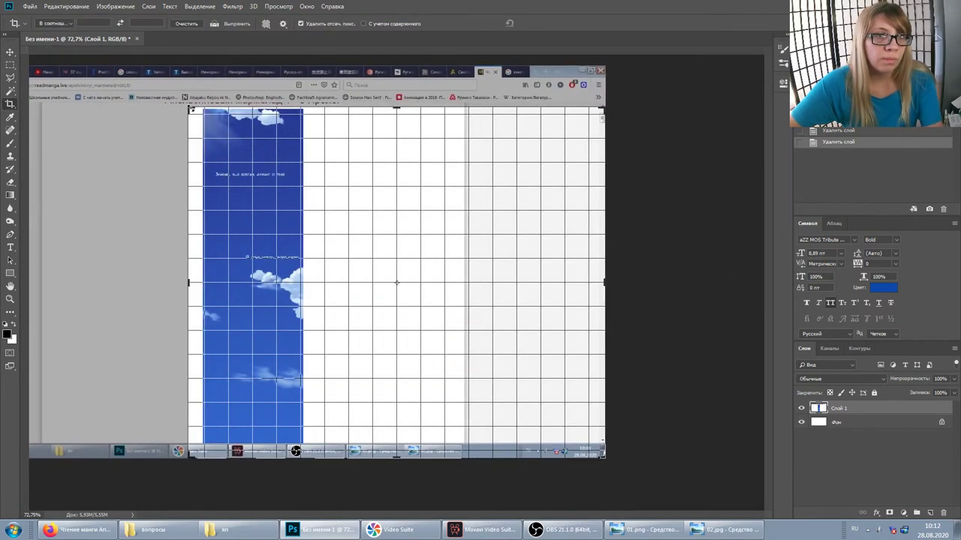
pyautogui.moveTo(178, 122)
pyautogui.mouseDown()
pyautogui.moveTo(242, 132)
pyautogui.moveTo(278, 95)
pyautogui.mouseUp()
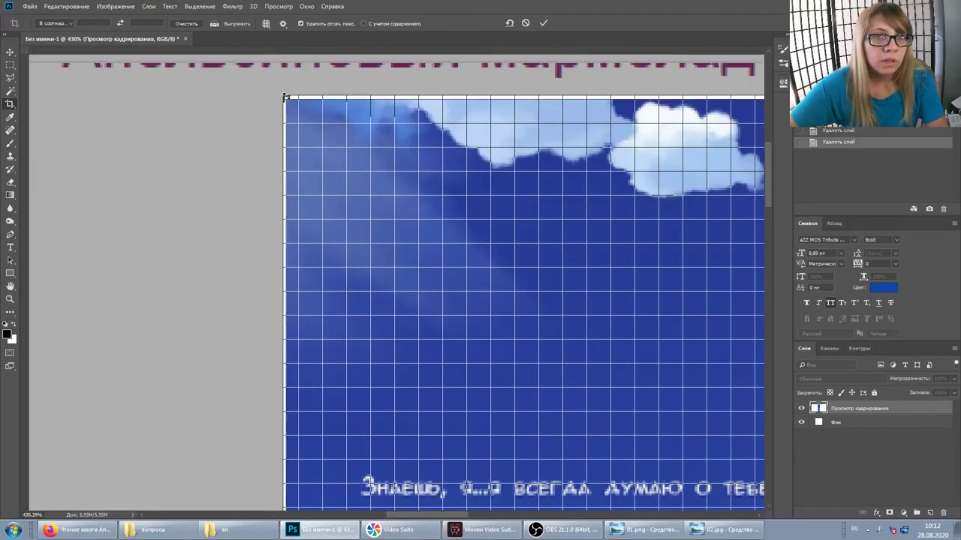
pyautogui.scroll(3, 303, 83)
pyautogui.scroll(2, 303, 83)
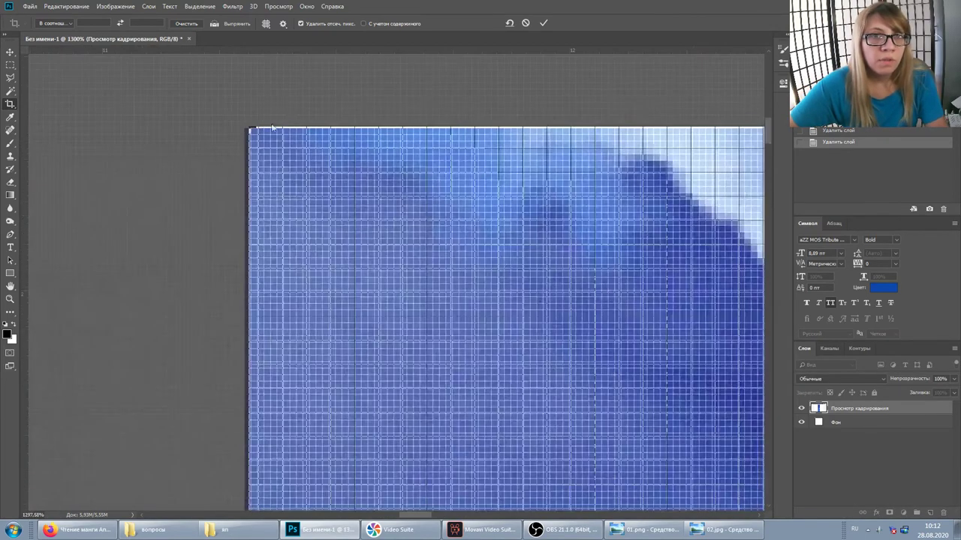
pyautogui.moveTo(251, 131); pyautogui.dragTo(247, 127)
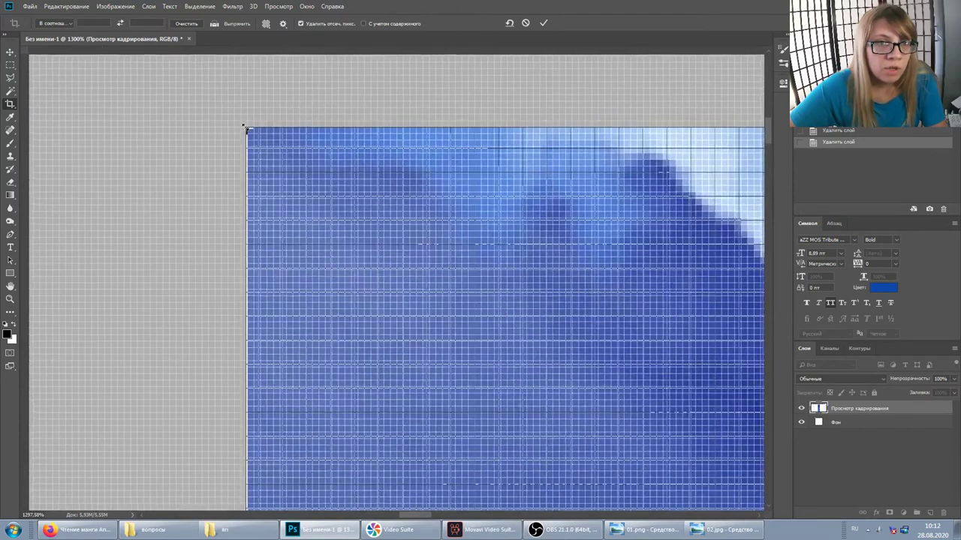
pyautogui.scroll(2, 244, 131)
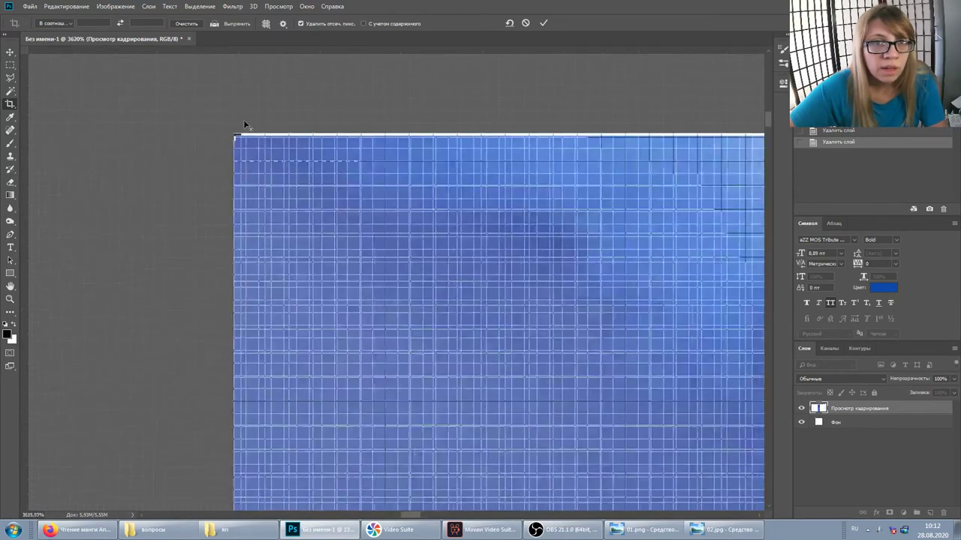
pyautogui.scroll(3, 239, 137)
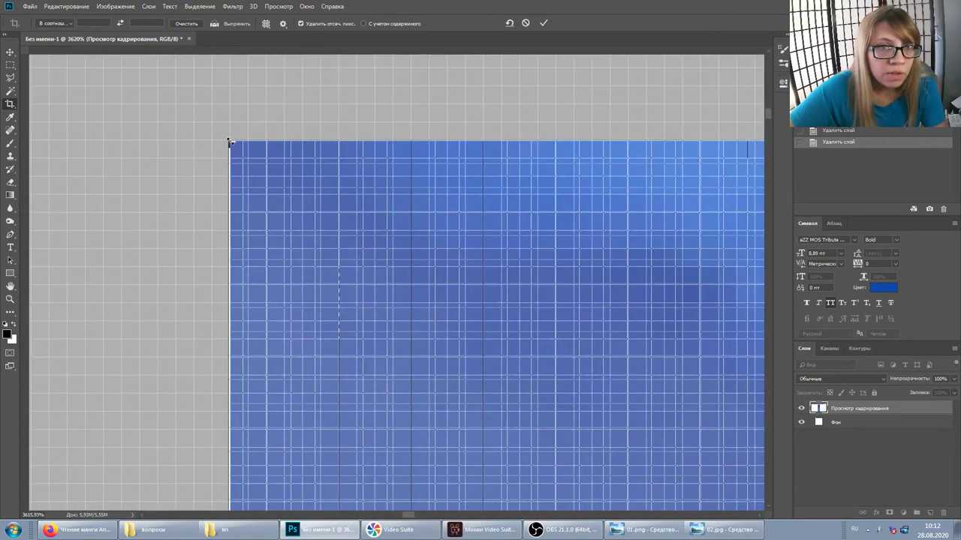
pyautogui.scroll(-5, 232, 142)
pyautogui.scroll(-5, 303, 145)
pyautogui.scroll(-5, 352, 158)
pyautogui.scroll(-5, 400, 171)
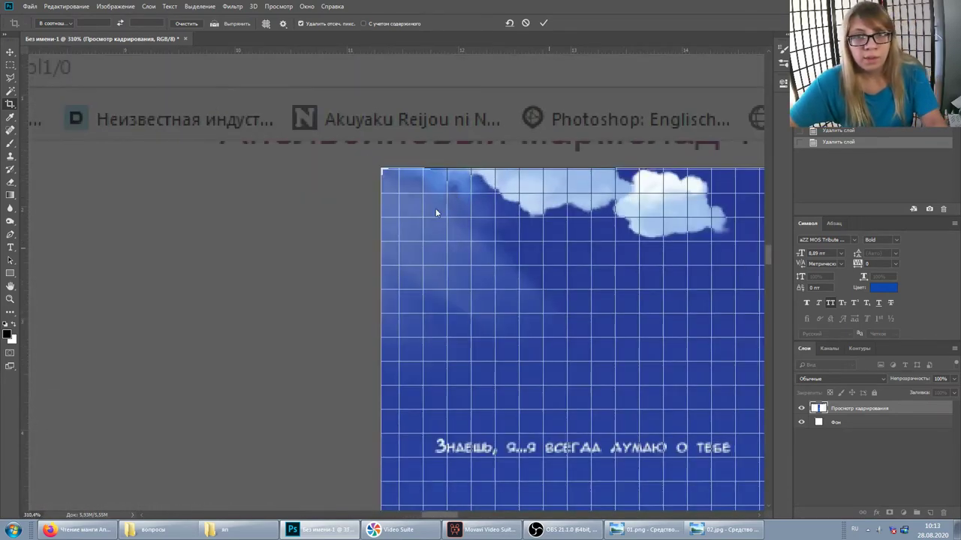
# Step: Tighten the crop's right and bottom edges to the narrow blue strip and apply the crop
pyautogui.moveTo(460, 516); pyautogui.dragTo(525, 516)
pyautogui.scroll(-4, 630, 368)
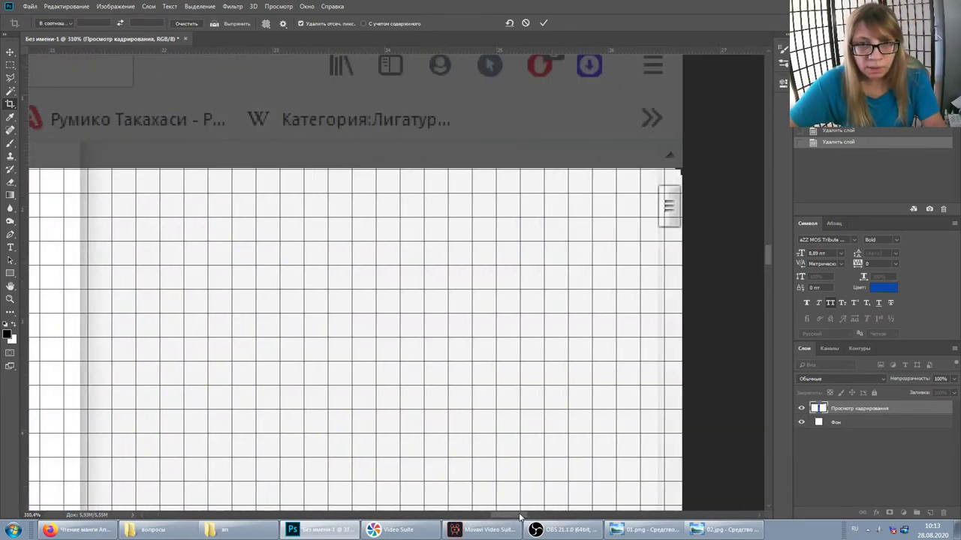
pyautogui.scroll(-2, 630, 365)
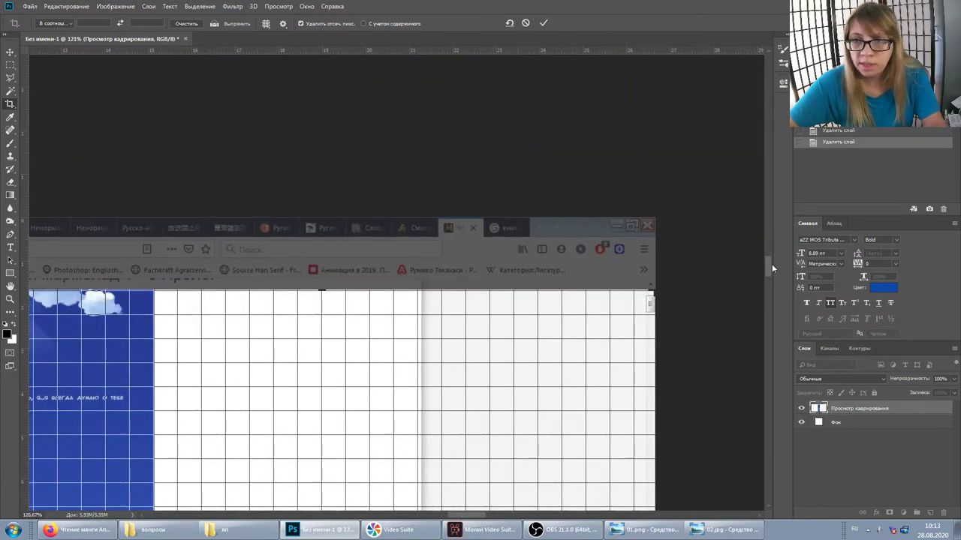
pyautogui.moveTo(769, 267); pyautogui.dragTo(767, 325)
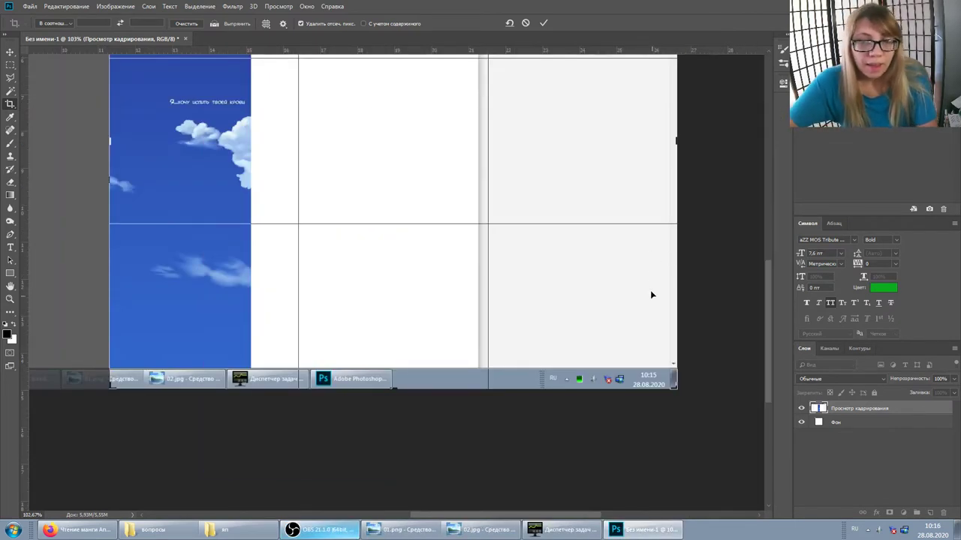
pyautogui.moveTo(678, 389); pyautogui.dragTo(463, 379)
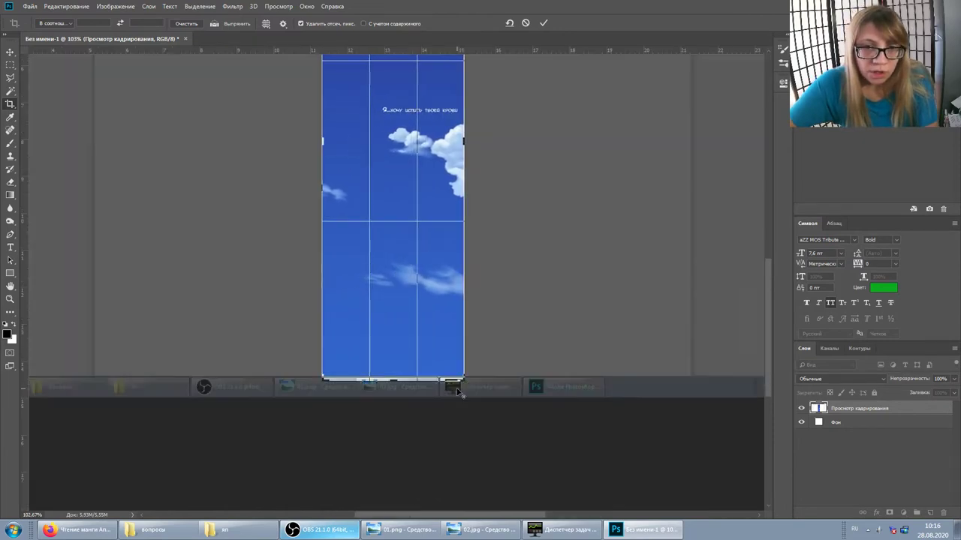
pyautogui.scroll(2, 464, 379)
pyautogui.scroll(3, 473, 373)
pyautogui.scroll(2, 480, 370)
pyautogui.moveTo(477, 367); pyautogui.dragTo(477, 352)
pyautogui.press('Return')
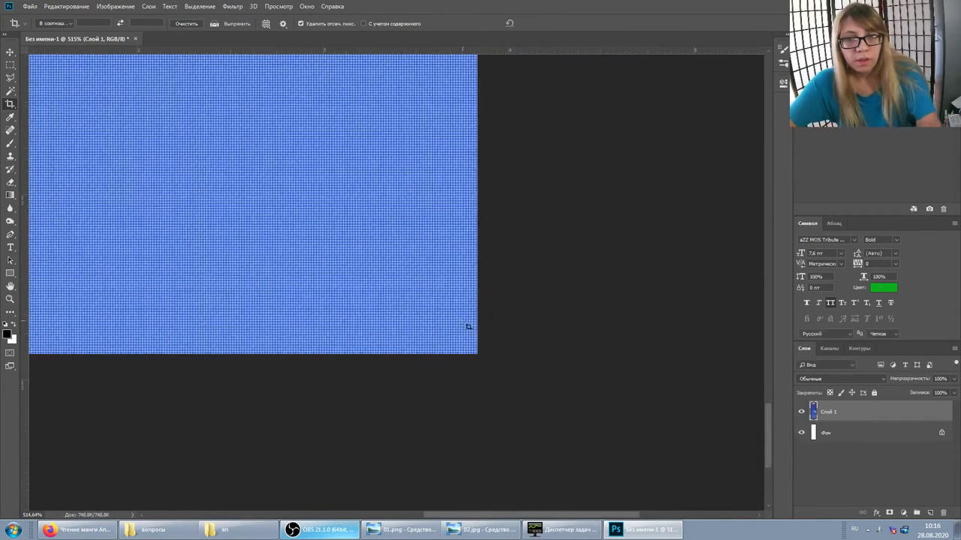
pyautogui.scroll(-5, 440, 312)
pyautogui.scroll(4, 396, 272)
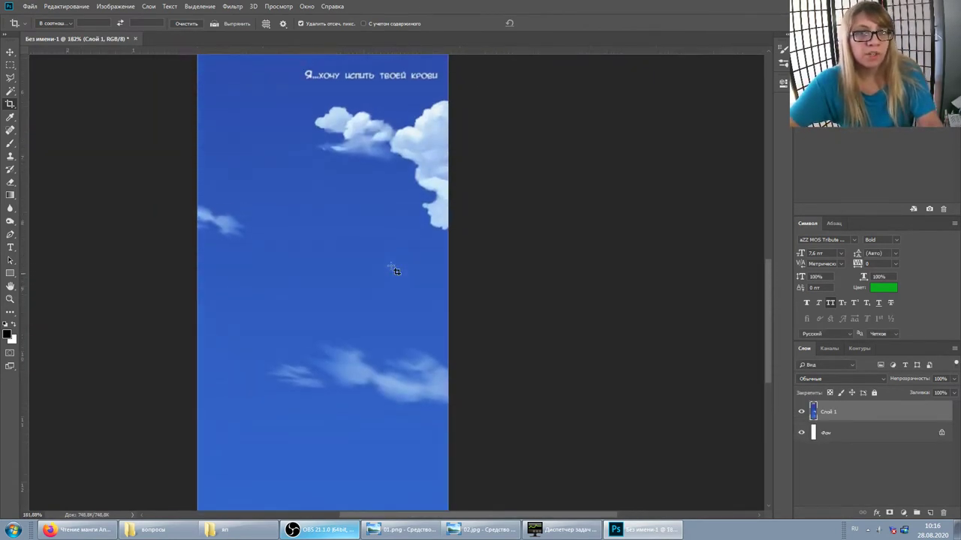
pyautogui.scroll(3, 392, 268)
pyautogui.scroll(3, 396, 264)
pyautogui.hotkey('ctrl', 's')
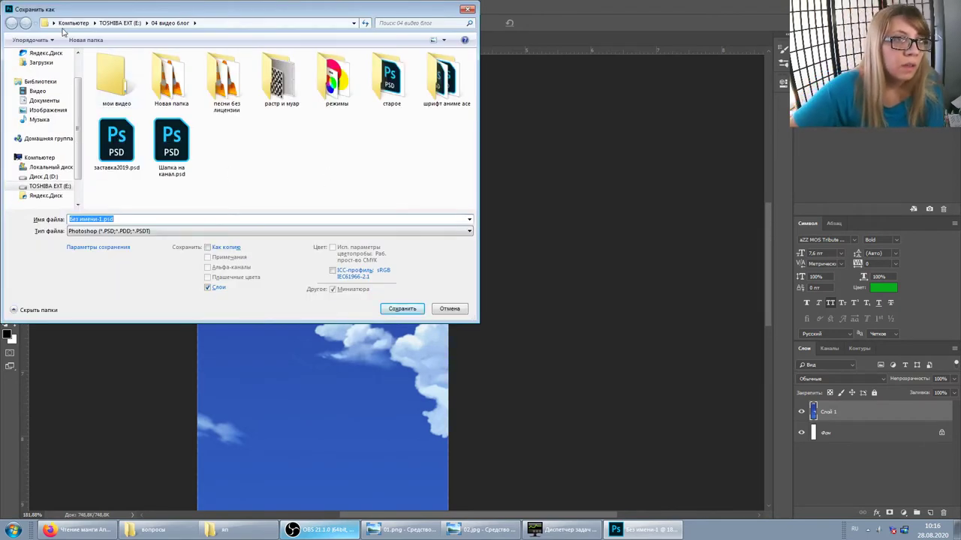
# Step: Save the cropped strip to the Desktop as 01.psd, accepting the compatibility prompt
pyautogui.scroll(2, 40, 87)
pyautogui.click(45, 76)
pyautogui.click(133, 217)
pyautogui.write('01')
pyautogui.press('Return')
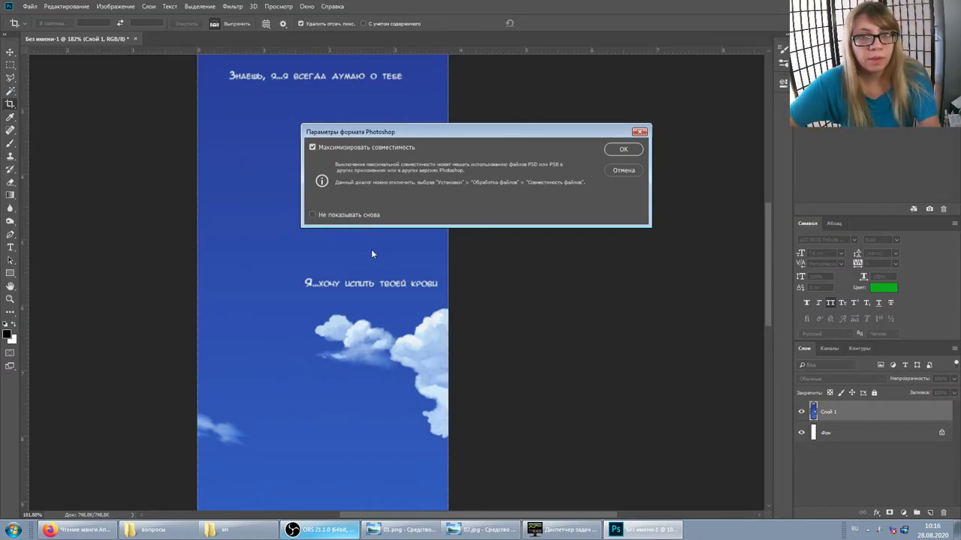
pyautogui.press('Return')
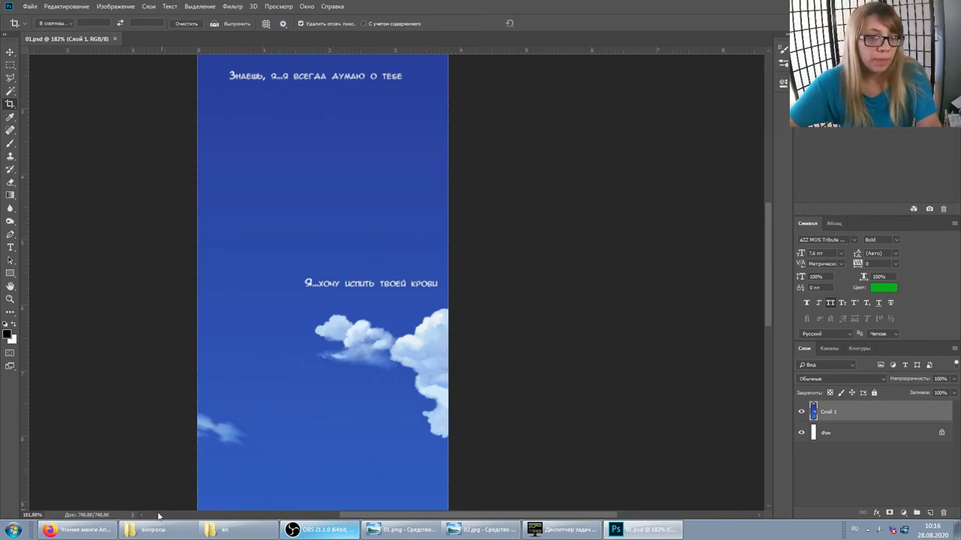
# Step: Switch back to the manga page in Firefox
pyautogui.scroll(-3, 248, 413)
pyautogui.scroll(-2, 427, 289)
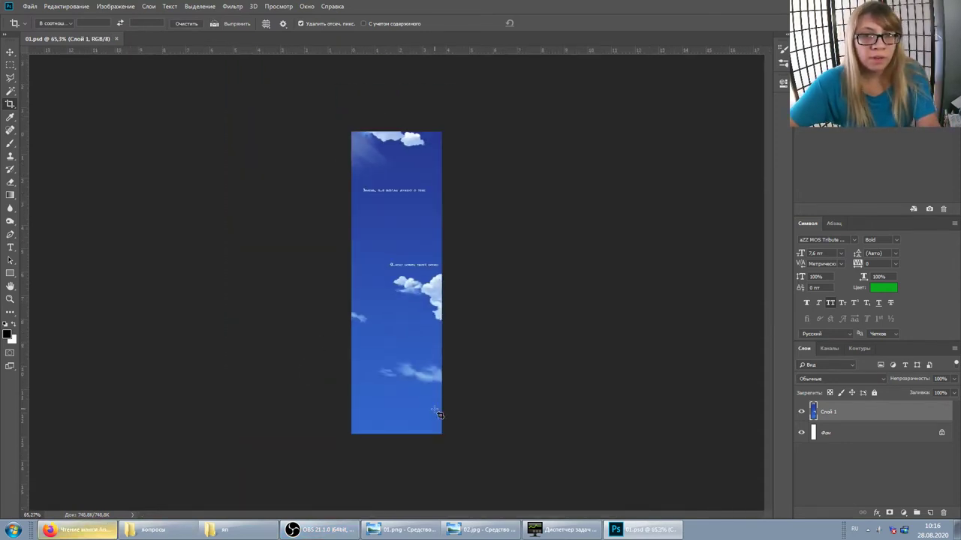
pyautogui.click(112, 530)
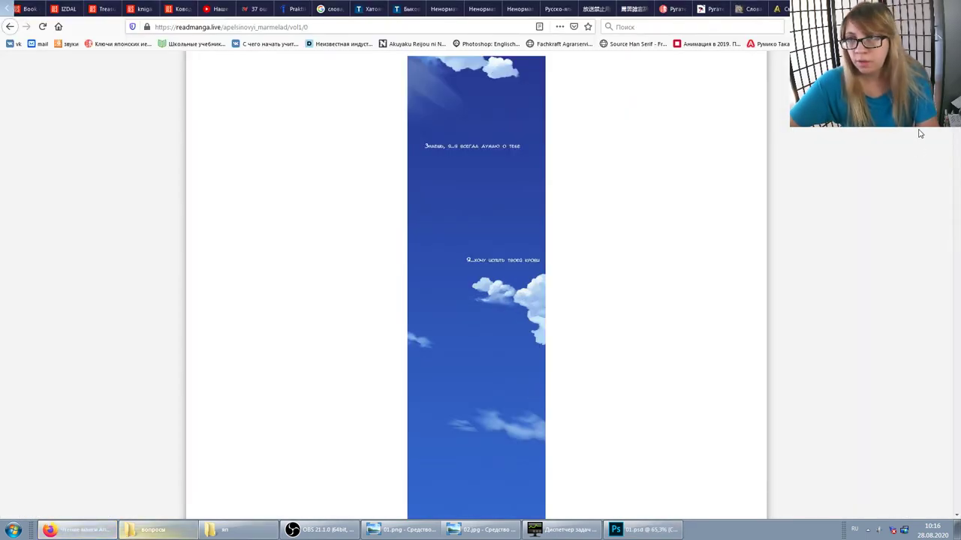
# Step: Scroll the manga page down to the section with the Korean title
pyautogui.scroll(-2, 476, 285)
pyautogui.scroll(-5, 475, 285)
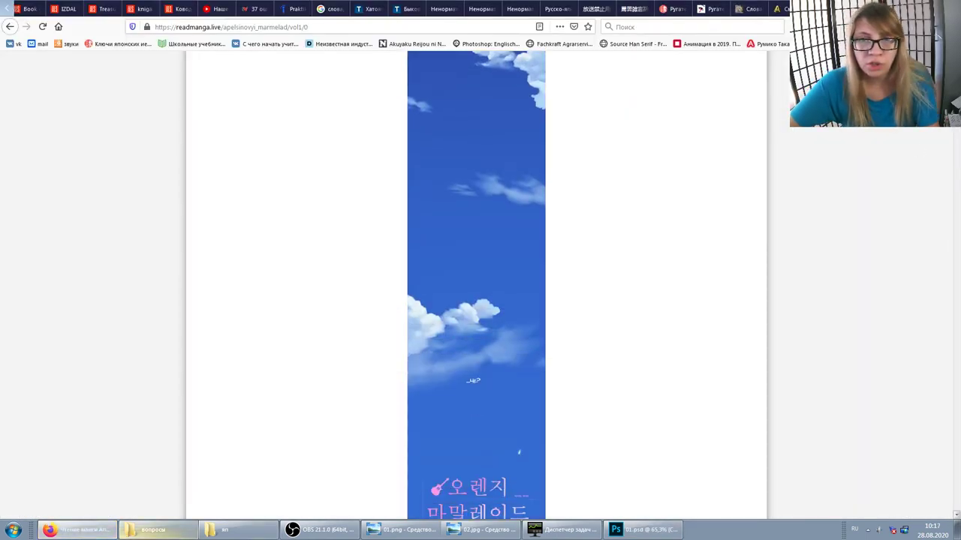
pyautogui.scroll(-3, 476, 285)
pyautogui.scroll(1, 475, 285)
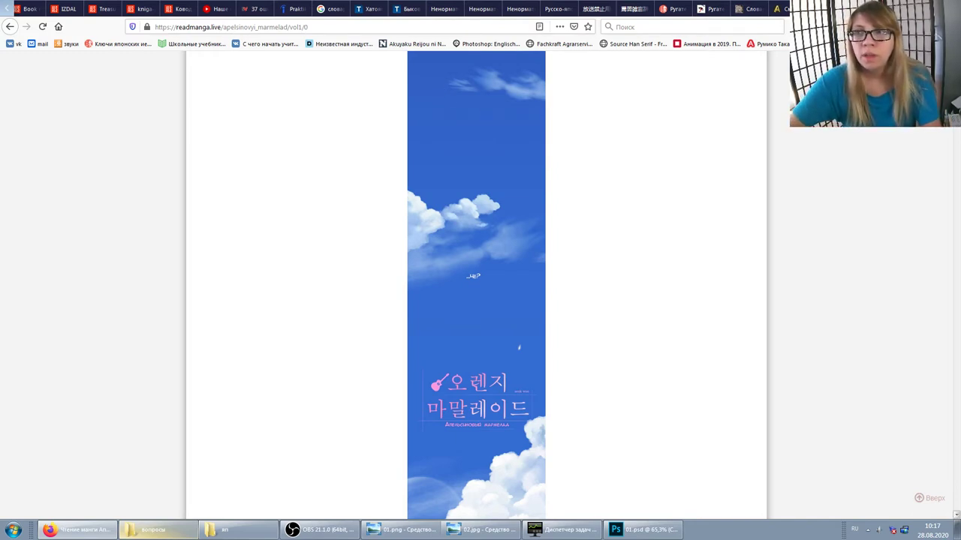
pyautogui.scroll(-2, 476, 285)
pyautogui.scroll(4, 483, 191)
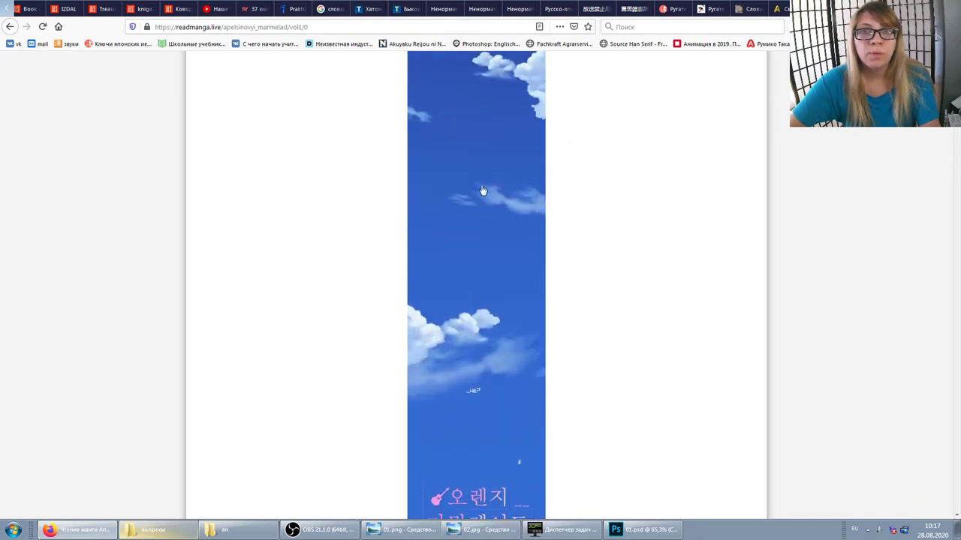
pyautogui.press('alt')
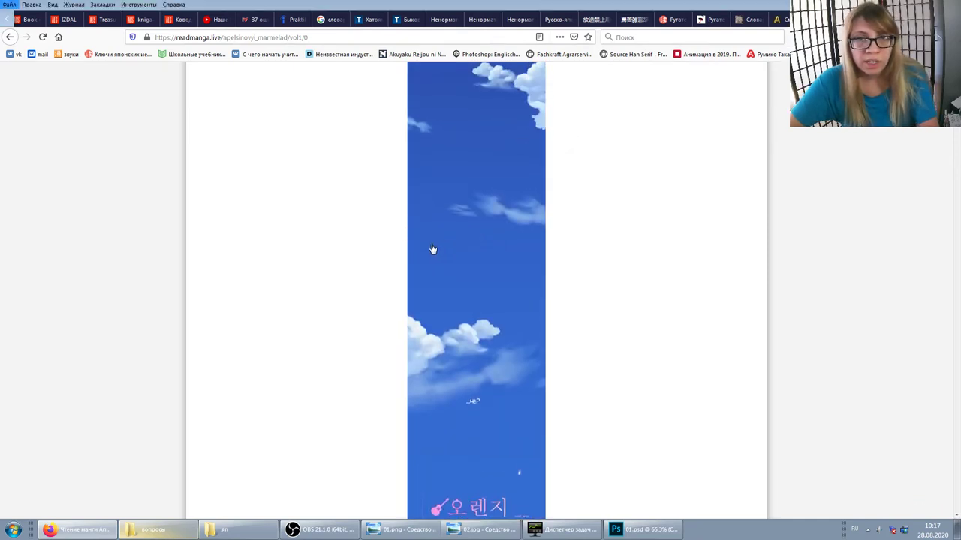
pyautogui.press('alt')
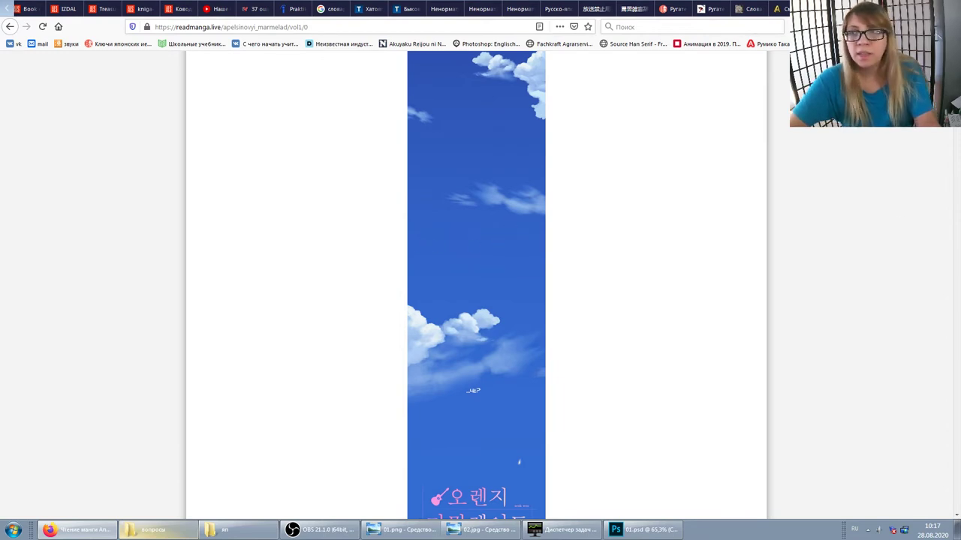
pyautogui.scroll(-3, 476, 285)
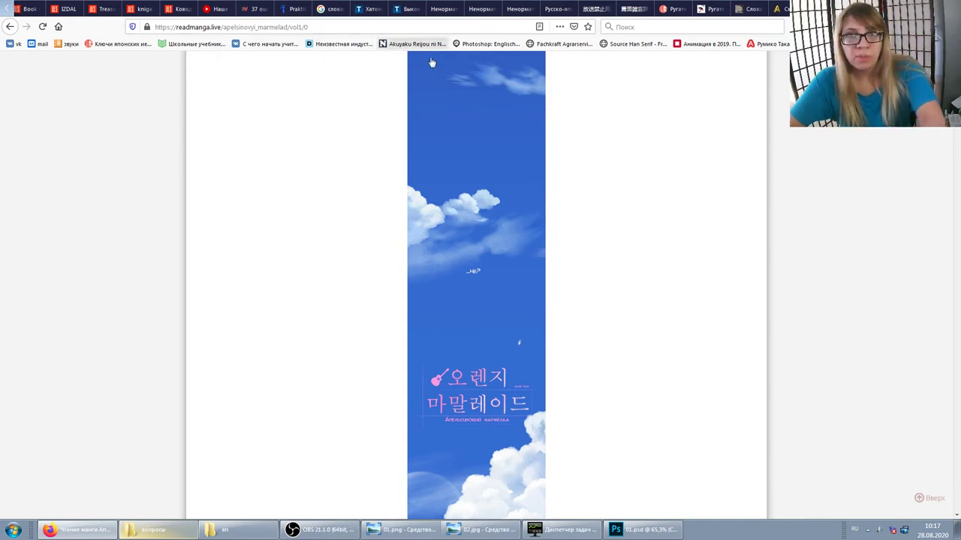
# Step: Create a new Clipboard-sized Photoshop document and paste the page screenshot into it
pyautogui.click(643, 530)
pyautogui.click(29, 7)
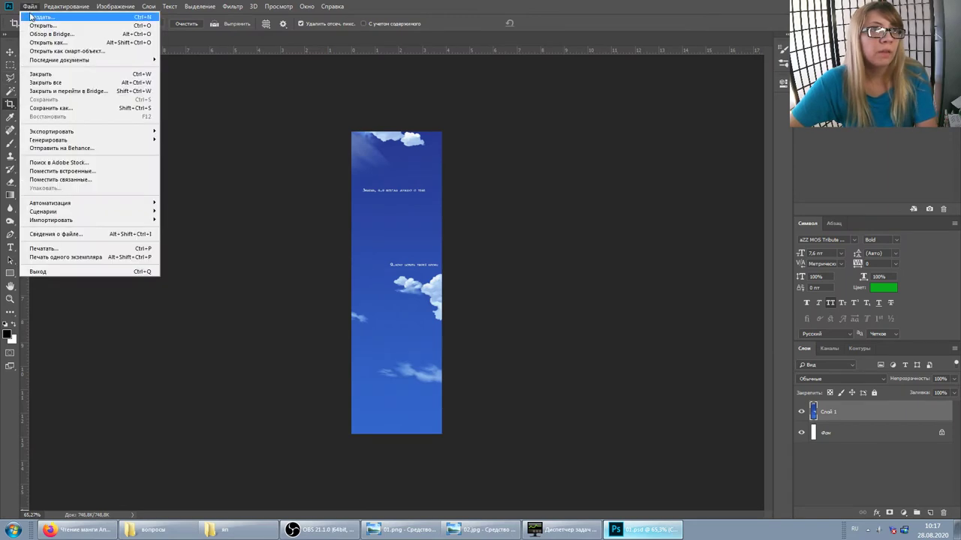
pyautogui.click(109, 17)
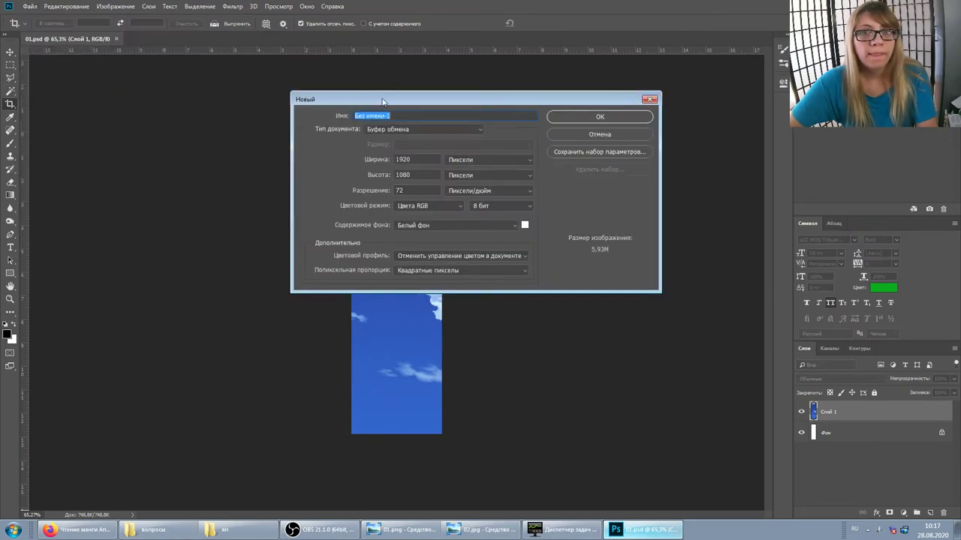
pyautogui.press('Return')
pyautogui.hotkey('ctrl', 'v')
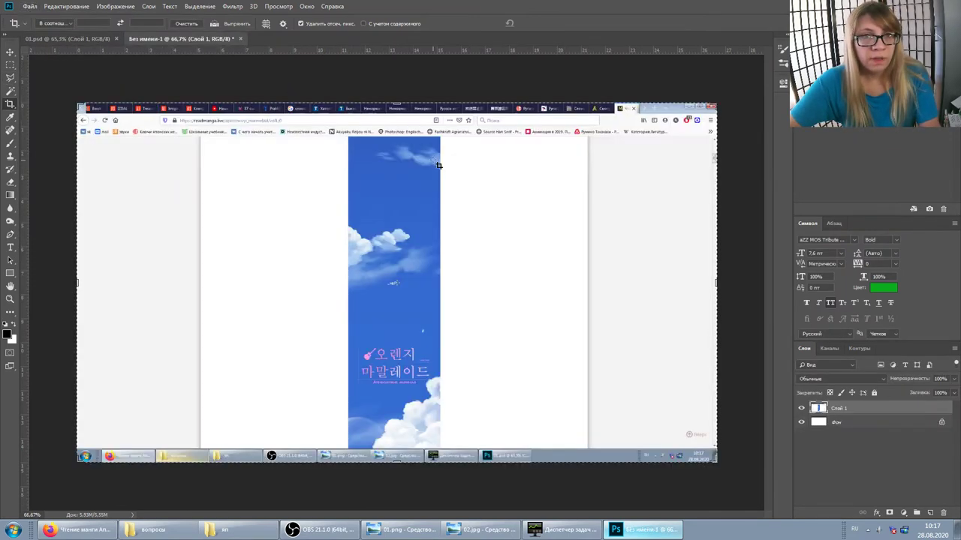
pyautogui.scroll(3, 486, 191)
# Step: Pull the crop's top-right corner in and trim its top to the blue image's edge
pyautogui.scroll(-4, 590, 172)
pyautogui.moveTo(679, 124); pyautogui.dragTo(557, 137)
pyautogui.scroll(2, 503, 167)
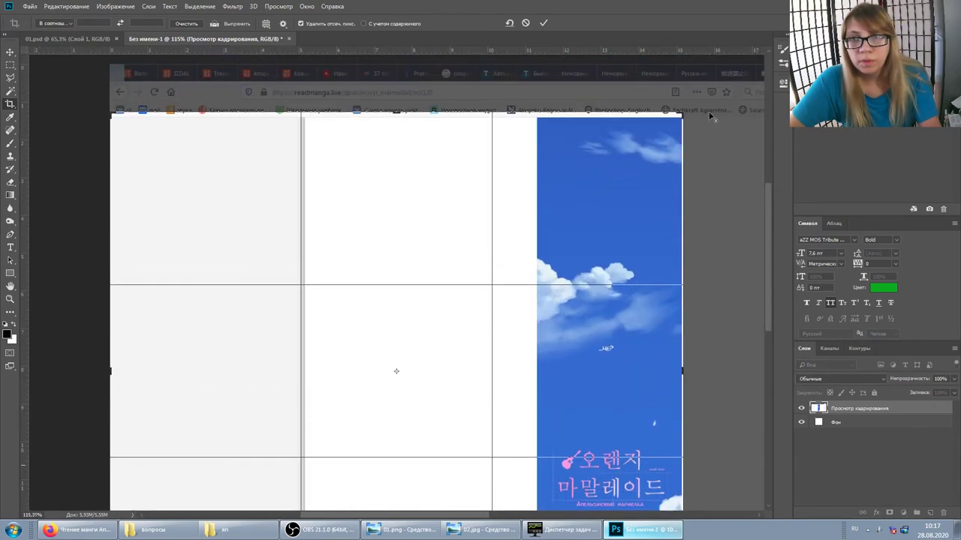
pyautogui.scroll(3, 673, 125)
pyautogui.moveTo(648, 111); pyautogui.dragTo(647, 124)
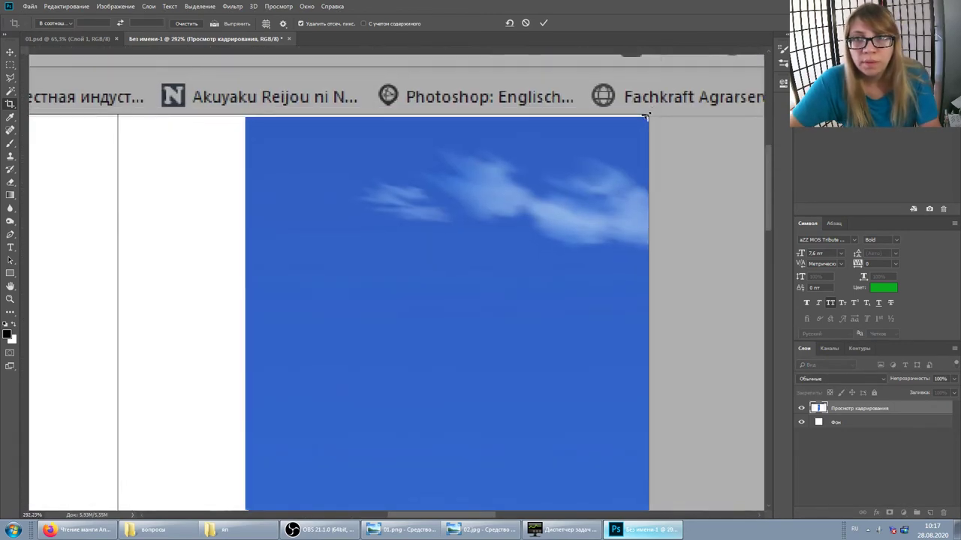
pyautogui.scroll(-5, 462, 173)
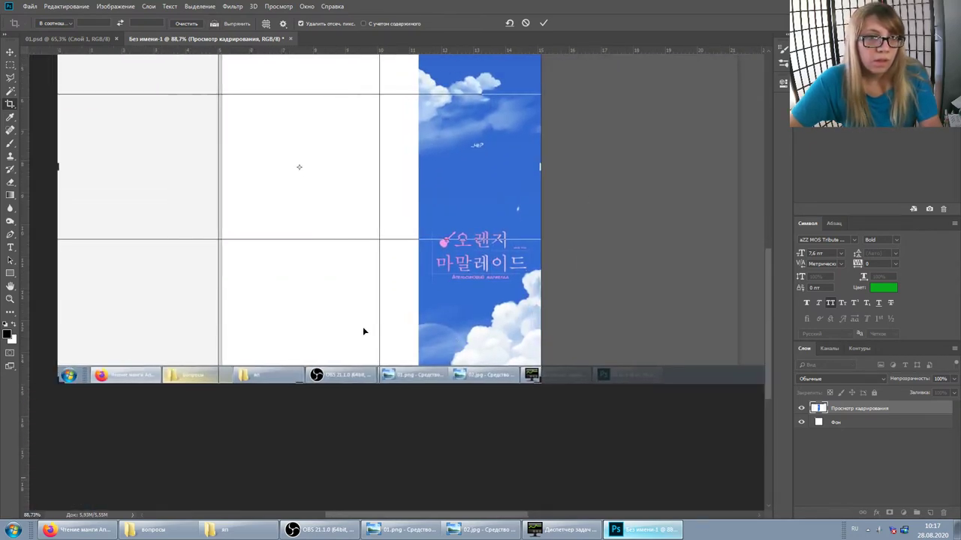
# Step: Narrow the crop from the left, raise its bottom above the taskbar, and commit it
pyautogui.moveTo(60, 384); pyautogui.dragTo(236, 382)
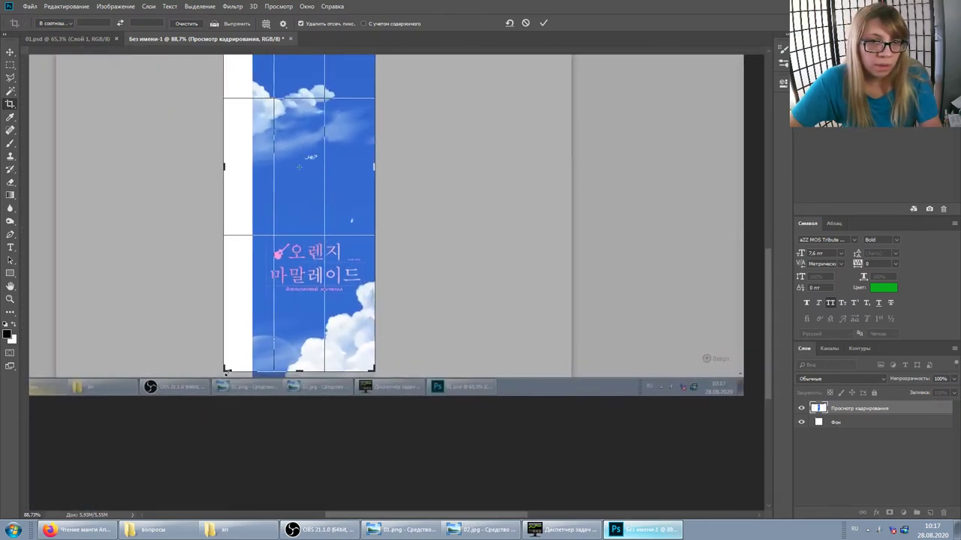
pyautogui.scroll(3, 236, 381)
pyautogui.scroll(3, 277, 369)
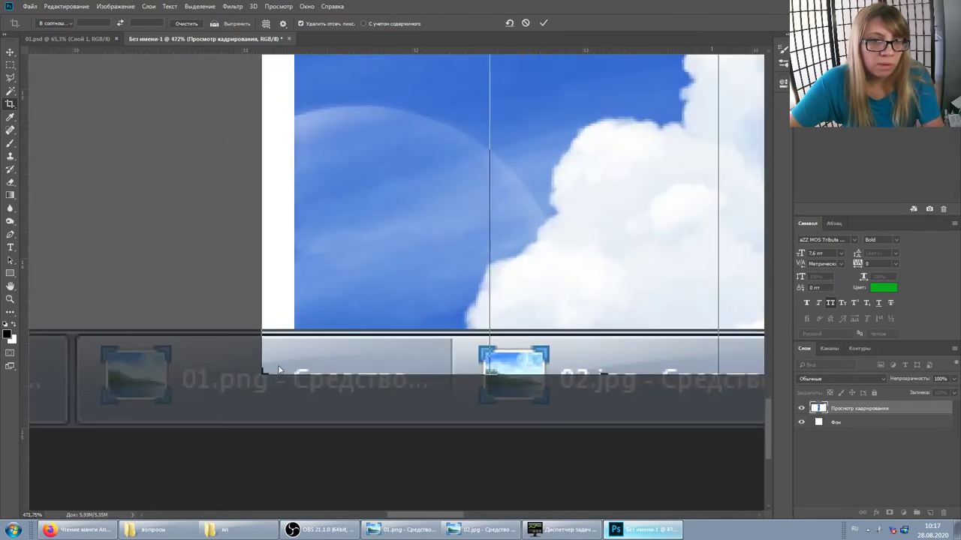
pyautogui.moveTo(264, 370); pyautogui.dragTo(286, 350)
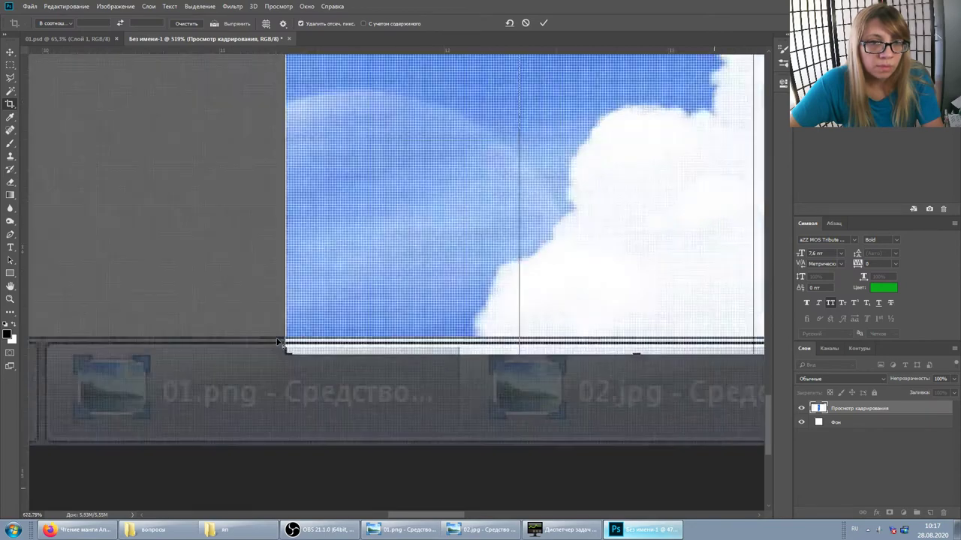
pyautogui.scroll(3, 288, 353)
pyautogui.moveTo(297, 376); pyautogui.dragTo(299, 364)
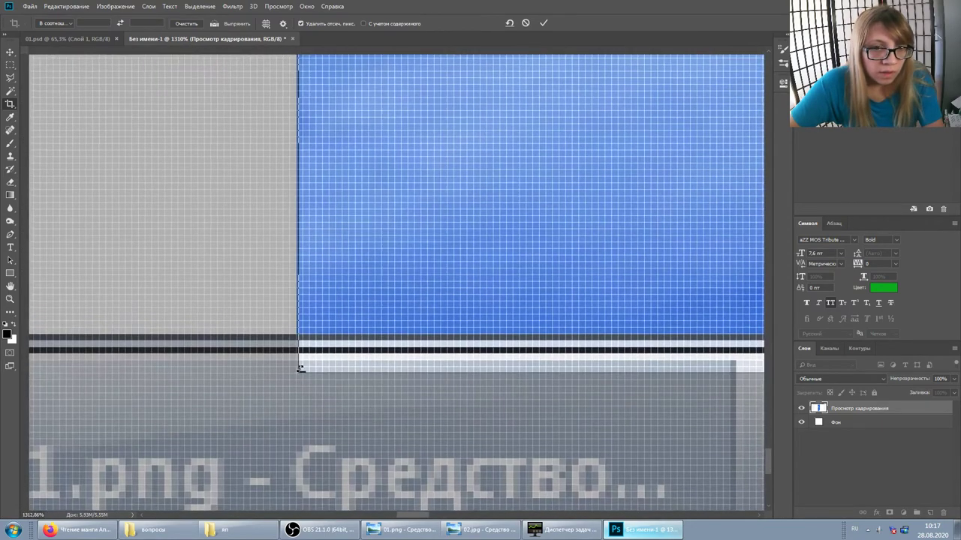
pyautogui.moveTo(300, 364); pyautogui.dragTo(299, 351)
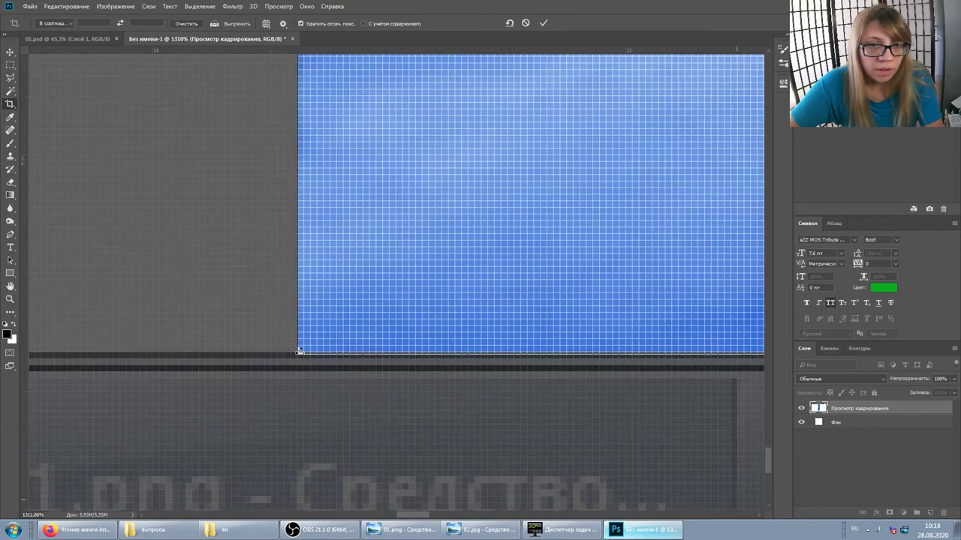
pyautogui.scroll(-8, 328, 352)
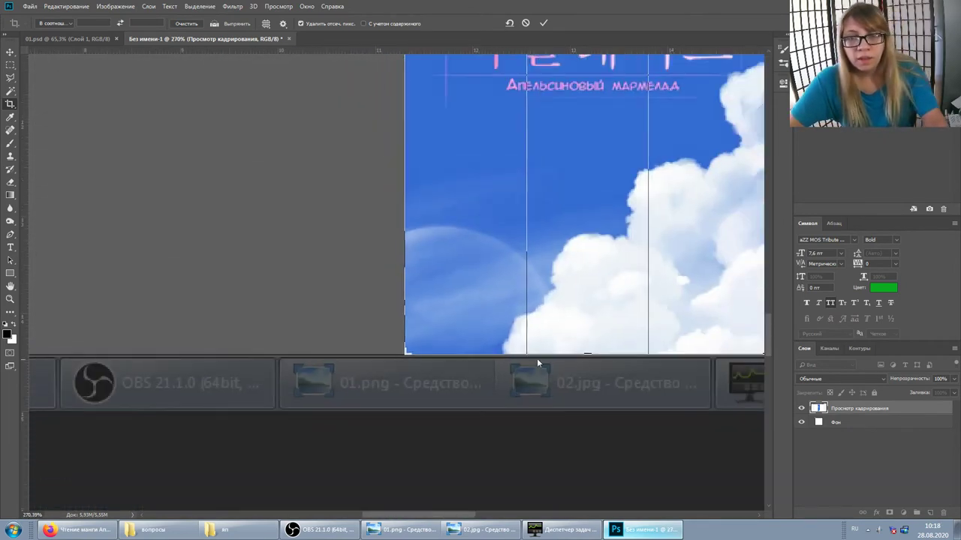
pyautogui.hotkey('alt', 'space')
pyautogui.click(481, 409)
pyautogui.press('Return')
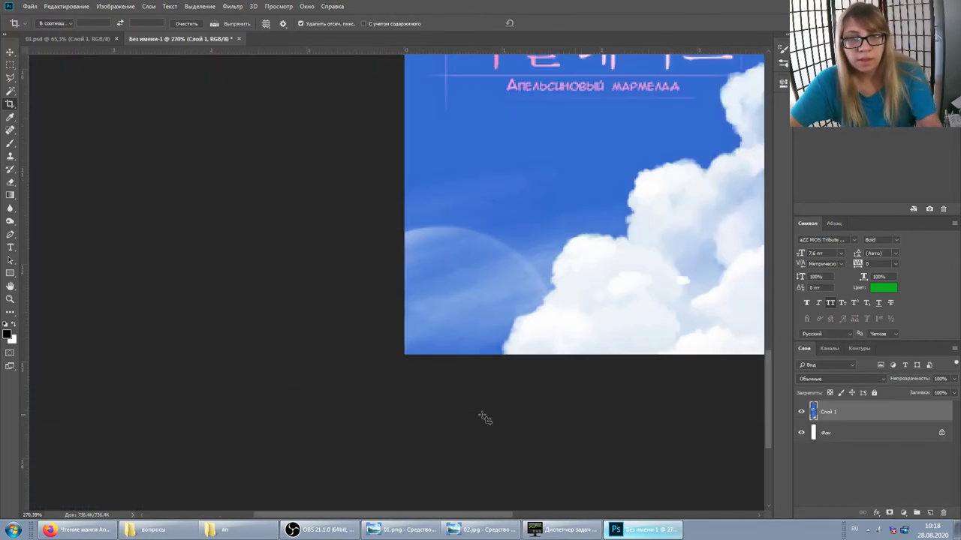
# Step: Save the cropped image as 02.psd in the Desktop's 02 folder, then close it
pyautogui.hotkey('ctrl', 's')
pyautogui.write('02')
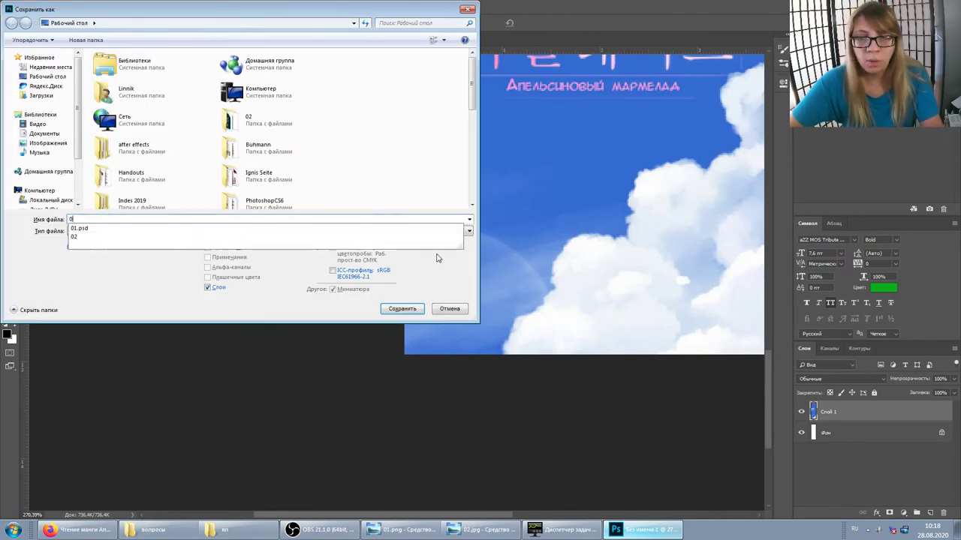
pyautogui.press('Return')
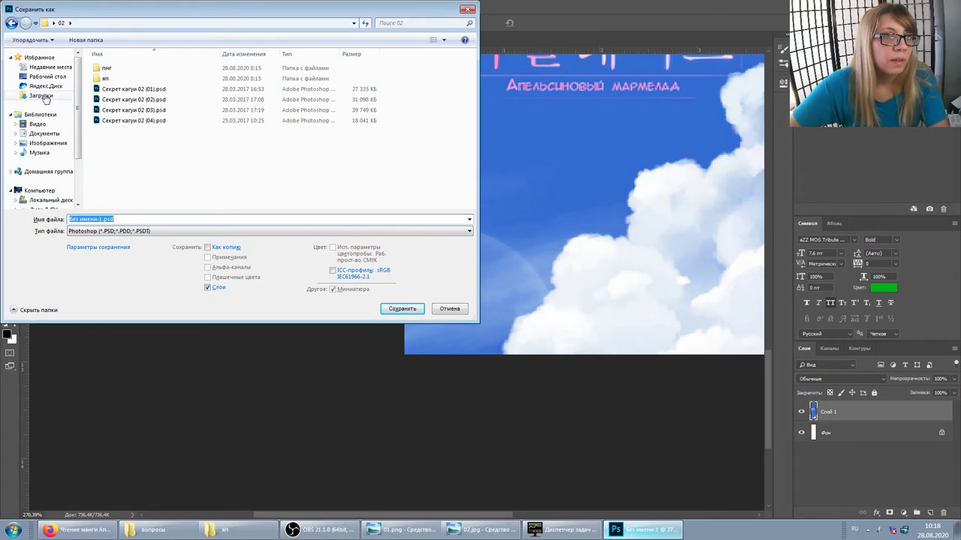
pyautogui.click(47, 76)
pyautogui.write('02')
pyautogui.press('Return')
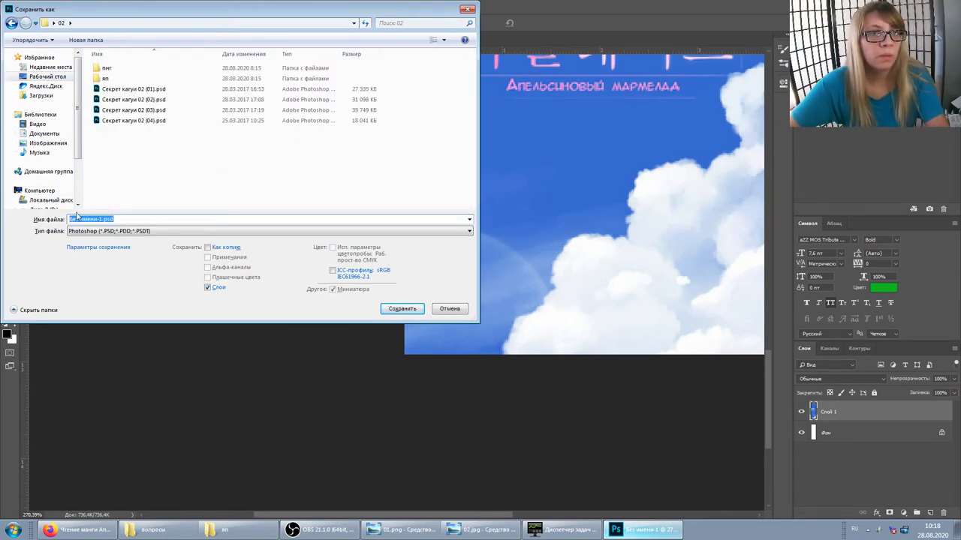
pyautogui.write('02')
pyautogui.press('Return')
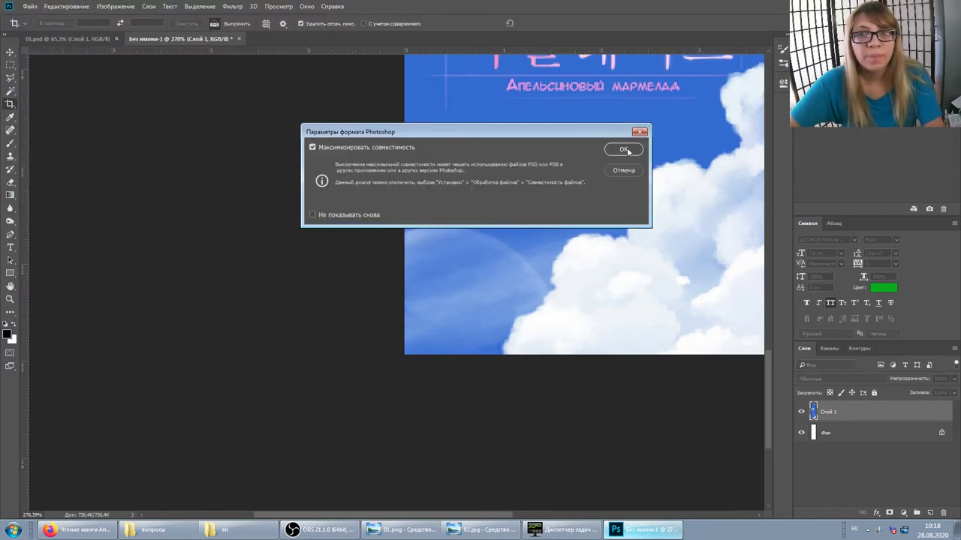
pyautogui.click(623, 150)
pyautogui.click(218, 40)
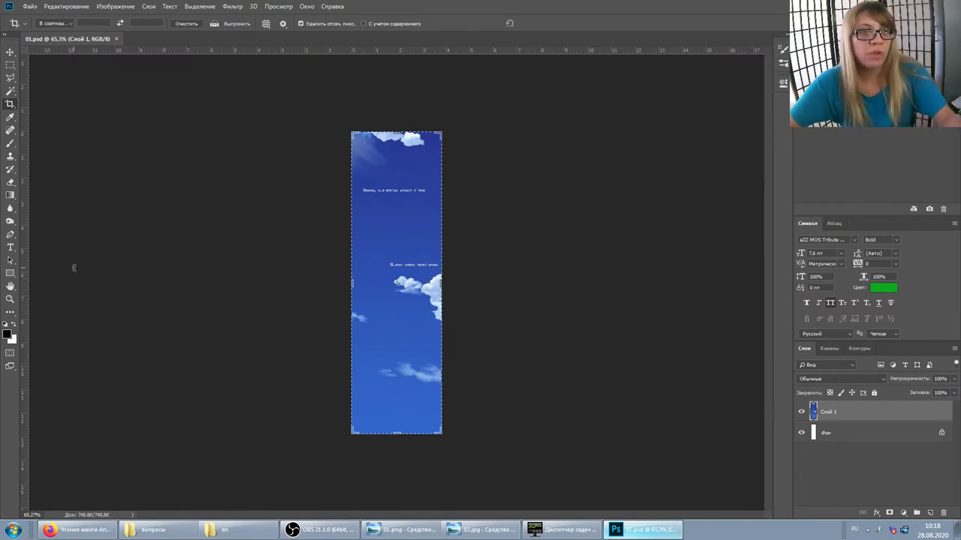
# Step: Extend the 01.psd canvas downward with the Crop tool and hide the Фон background layer
pyautogui.moveTo(392, 434); pyautogui.dragTo(392, 433)
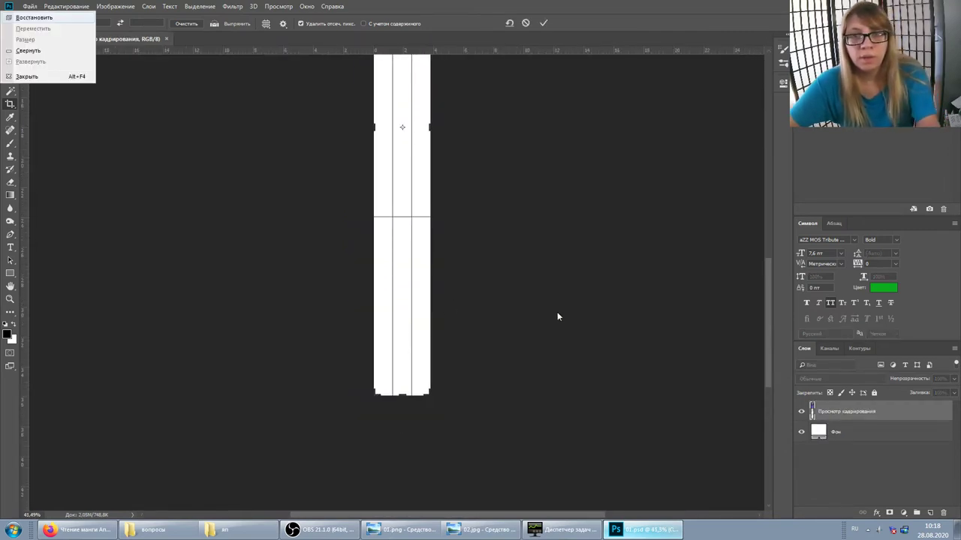
pyautogui.press('Return')
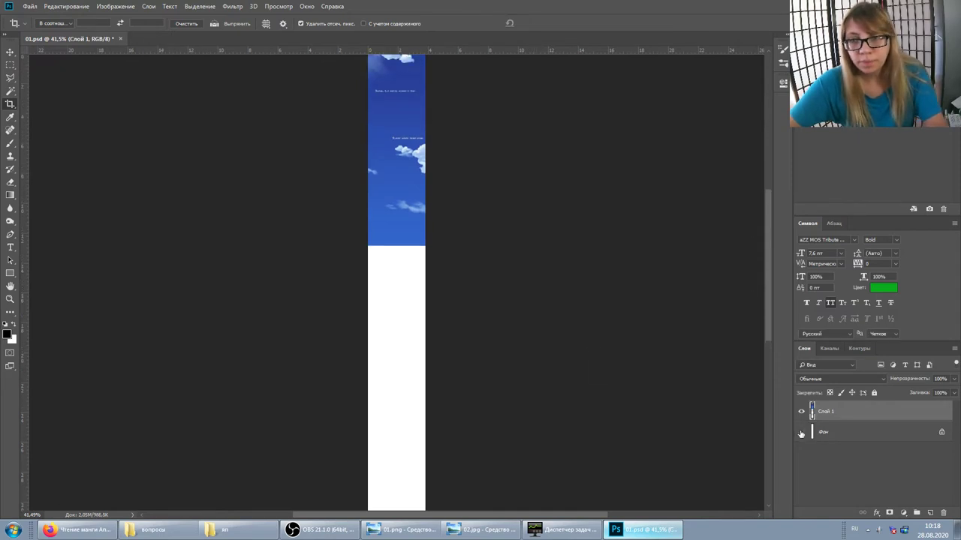
pyautogui.click(801, 433)
pyautogui.scroll(1, 377, 301)
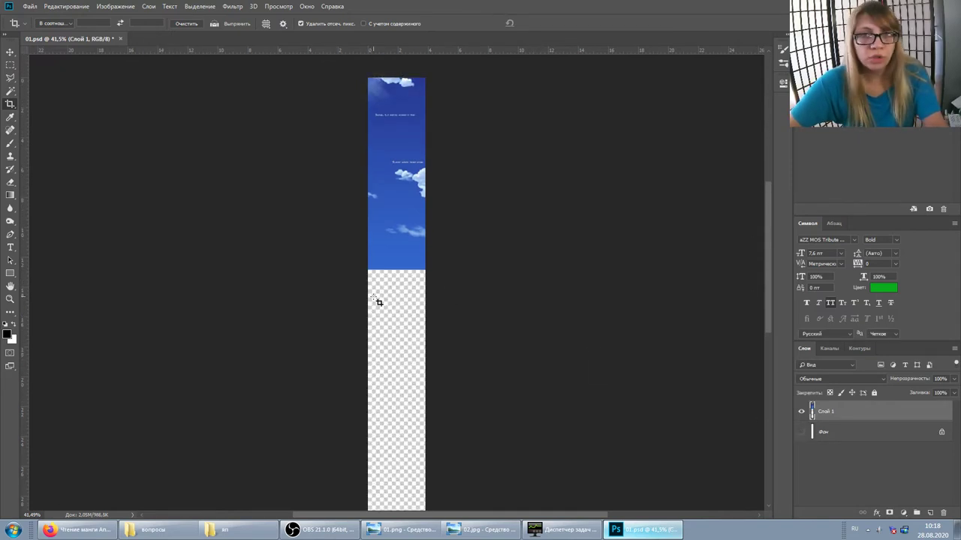
pyautogui.click(216, 530)
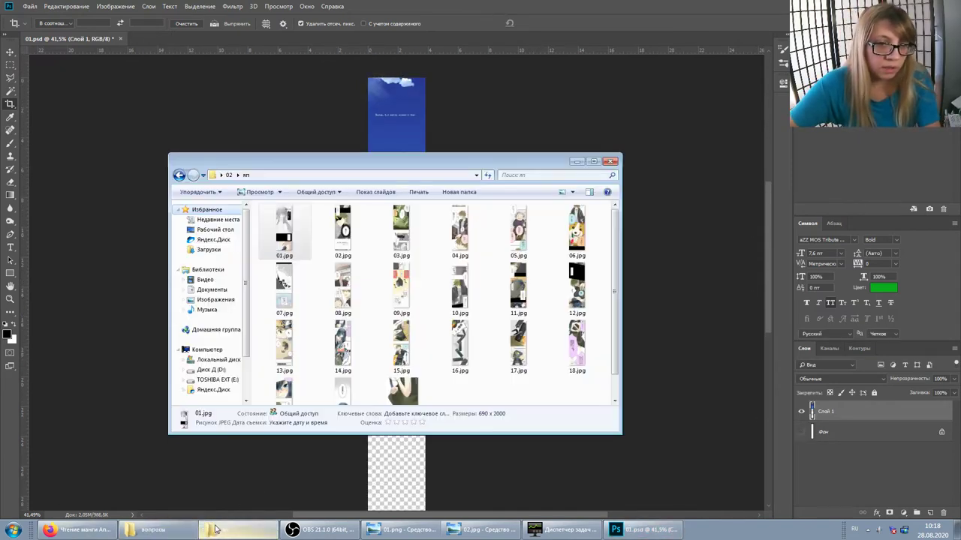
# Step: Open the Desktop's 02 folder over Photoshop and select 02.psd
pyautogui.press('super+d')
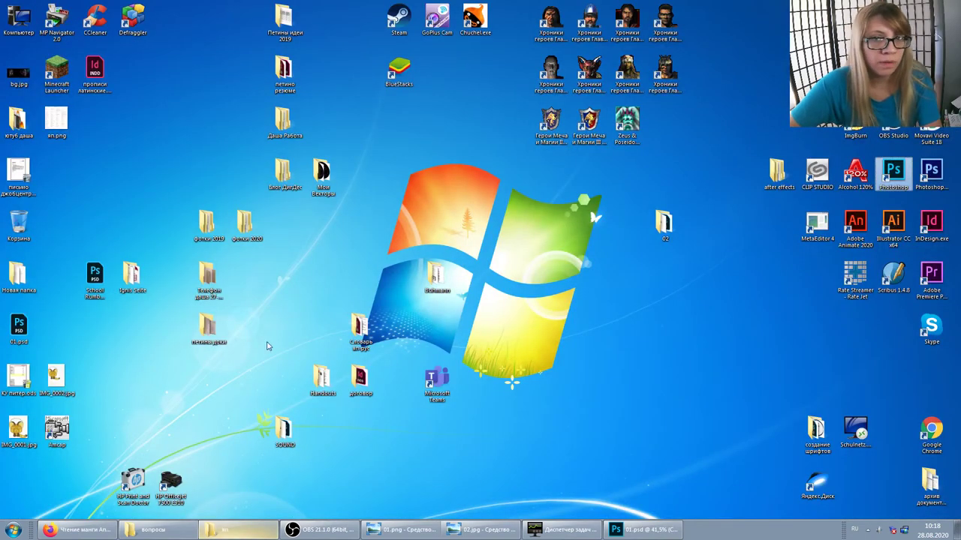
pyautogui.doubleClick(664, 223)
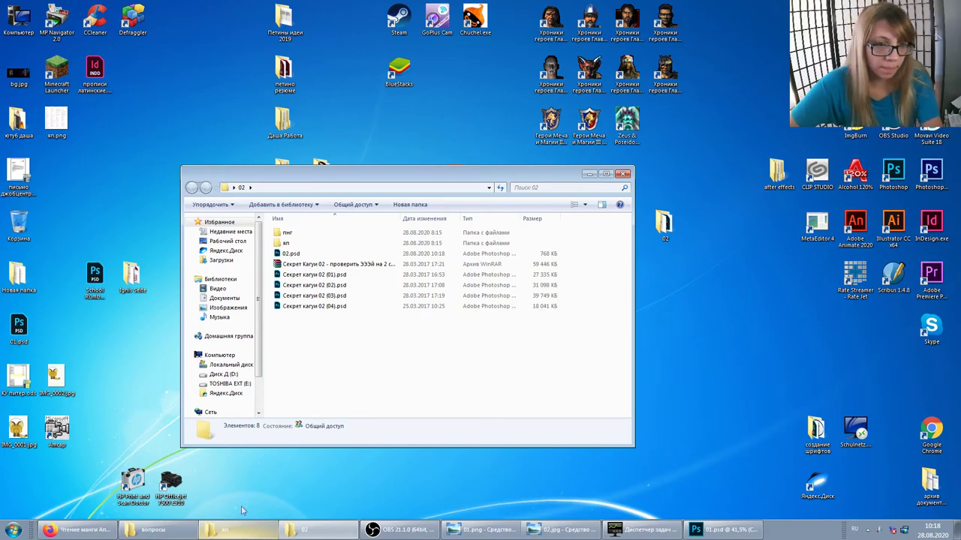
pyautogui.click(698, 532)
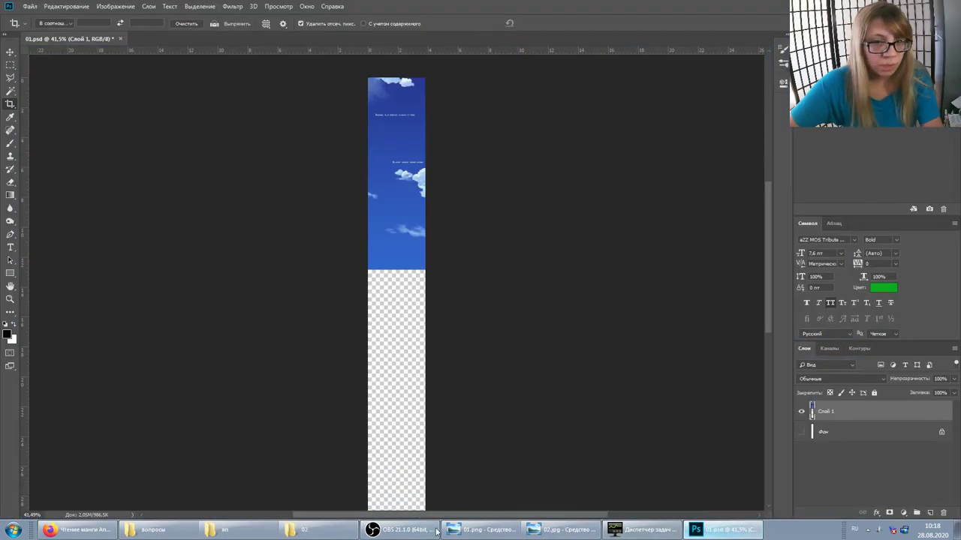
pyautogui.click(307, 530)
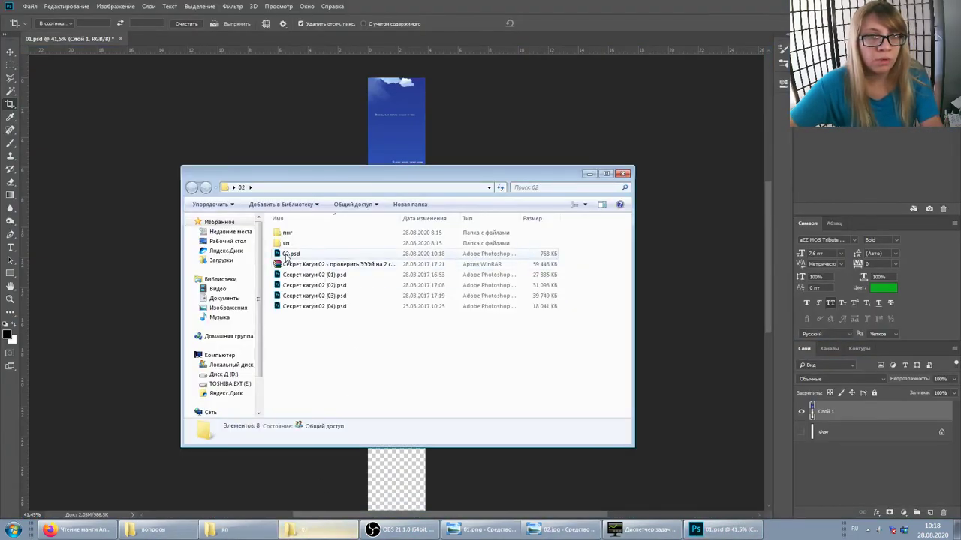
pyautogui.click(287, 255)
# Step: Place 02.psd into 01.psd and drag it down beneath the first sky strip
pyautogui.moveTo(460, 176)
pyautogui.mouseDown()
pyautogui.moveTo(502, 156)
pyautogui.moveTo(491, 155)
pyautogui.mouseUp()
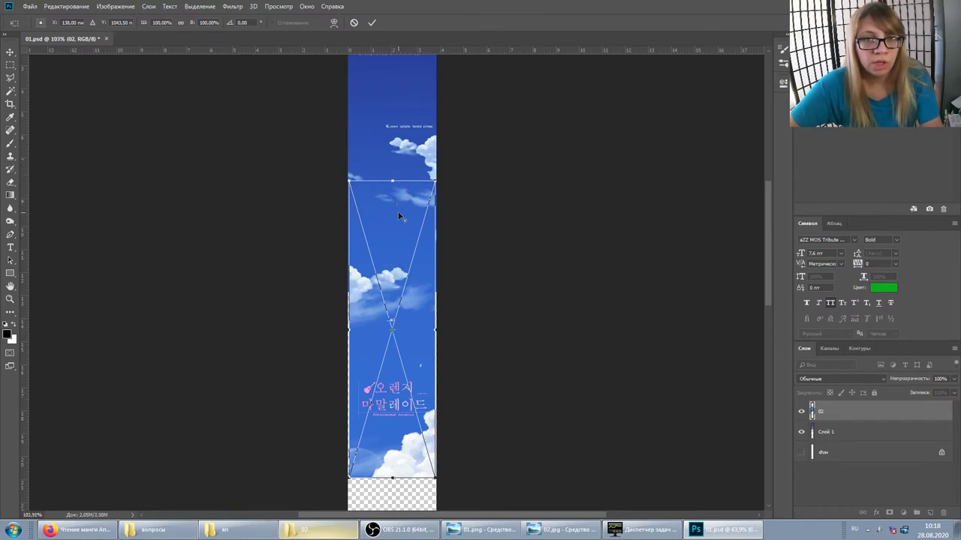
pyautogui.scroll(3, 403, 205)
pyautogui.moveTo(388, 184); pyautogui.dragTo(387, 263)
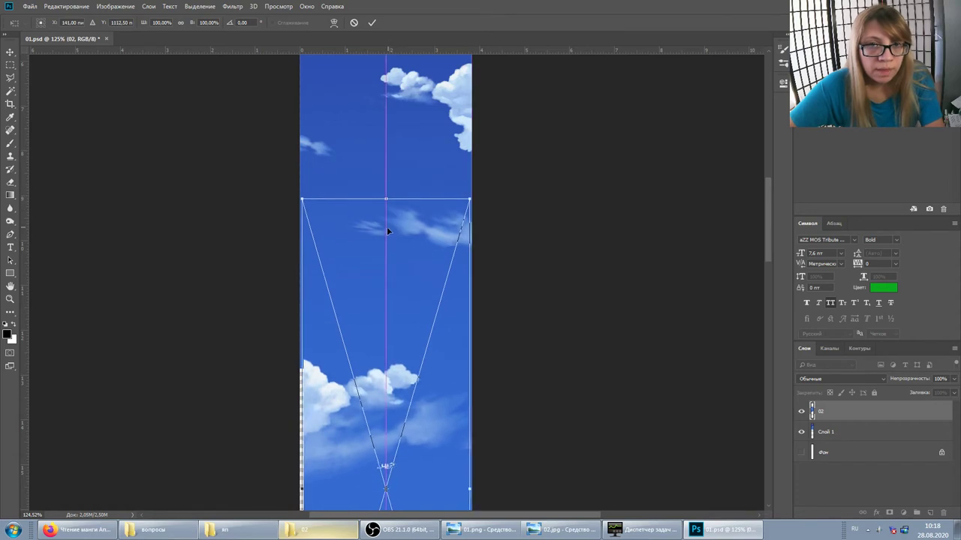
pyautogui.scroll(-2, 385, 241)
pyautogui.scroll(-2, 384, 244)
pyautogui.scroll(2, 385, 219)
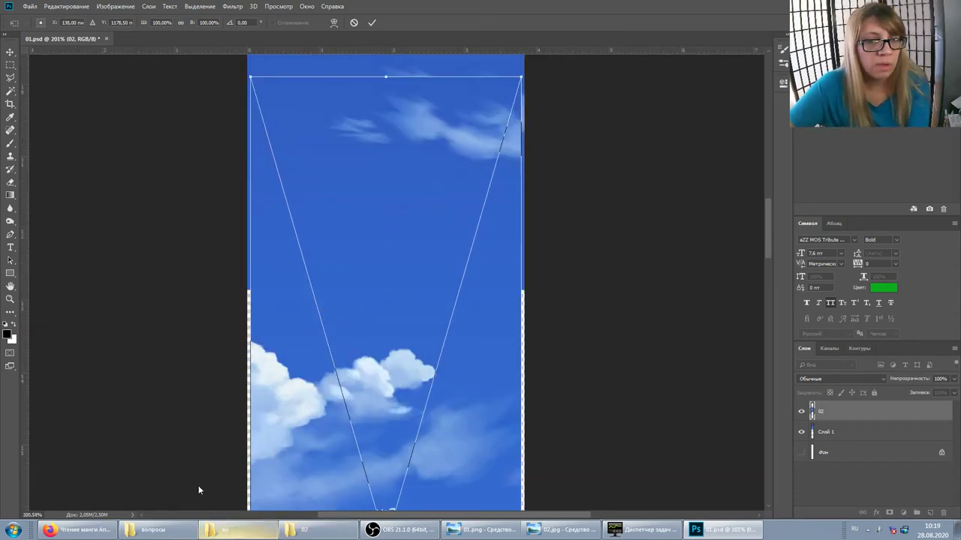
# Step: Shift the placed image further down and left to align it, then confirm the placement
pyautogui.moveTo(392, 150)
pyautogui.mouseDown()
pyautogui.moveTo(385, 205)
pyautogui.moveTo(391, 115)
pyautogui.mouseUp()
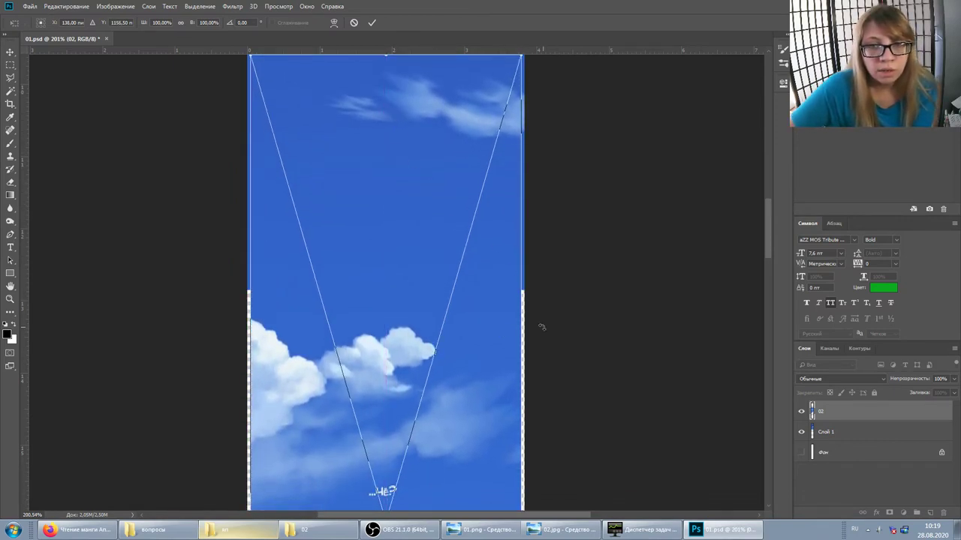
pyautogui.scroll(-2, 473, 288)
pyautogui.scroll(-3, 455, 299)
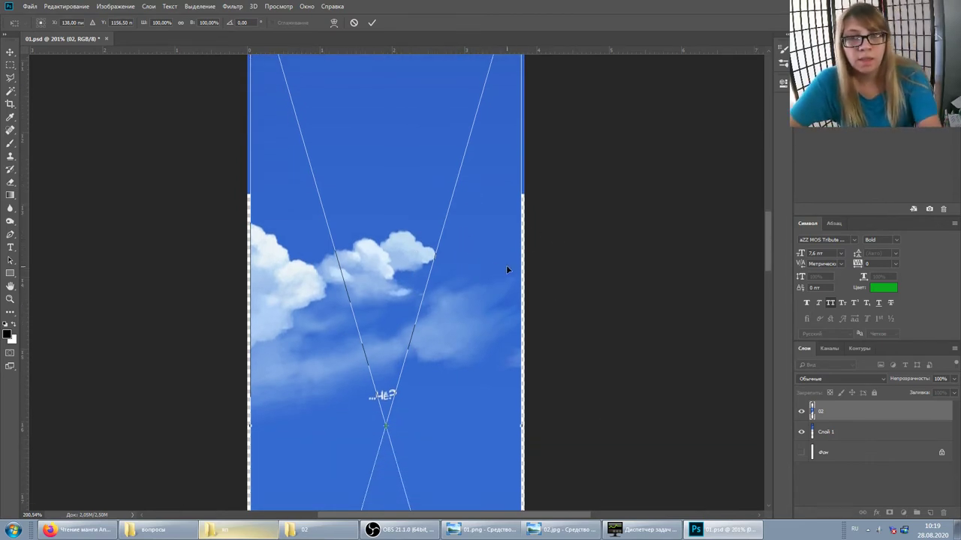
pyautogui.scroll(2, 687, 359)
pyautogui.scroll(2, 645, 349)
pyautogui.scroll(3, 578, 315)
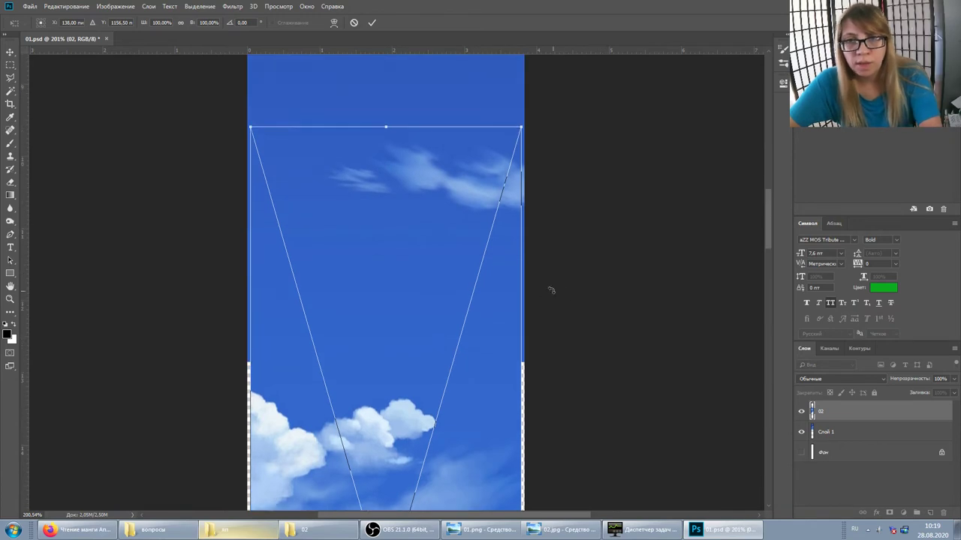
pyautogui.moveTo(448, 197); pyautogui.dragTo(424, 200)
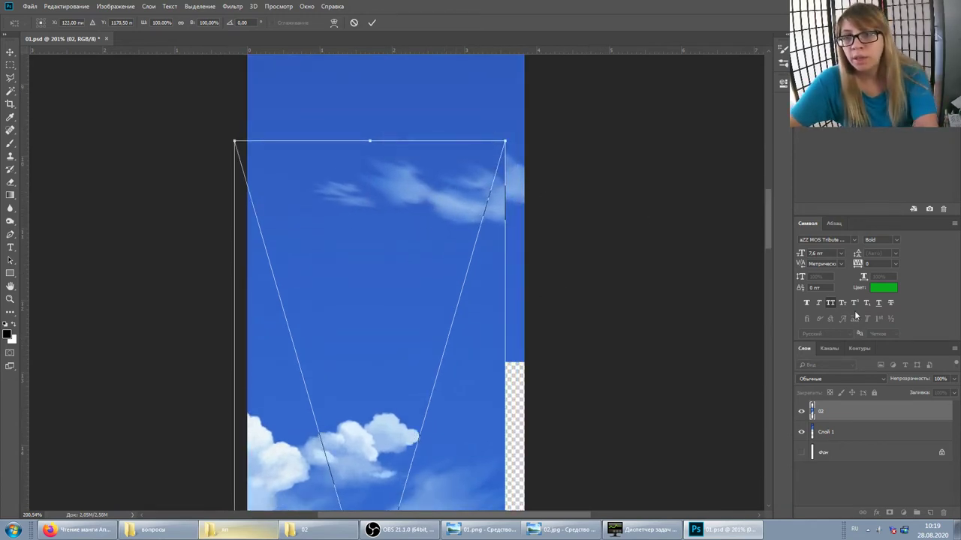
pyautogui.press('Return')
pyautogui.press('c')
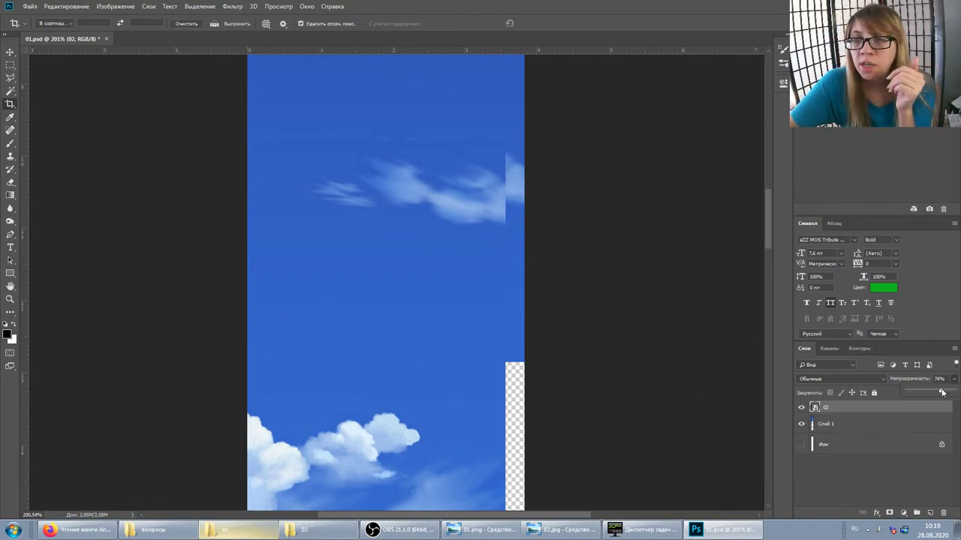
# Step: Set layer 02 to 70% opacity and nudge it right and up with the Move tool
pyautogui.moveTo(370, 225); pyautogui.dragTo(382, 274)
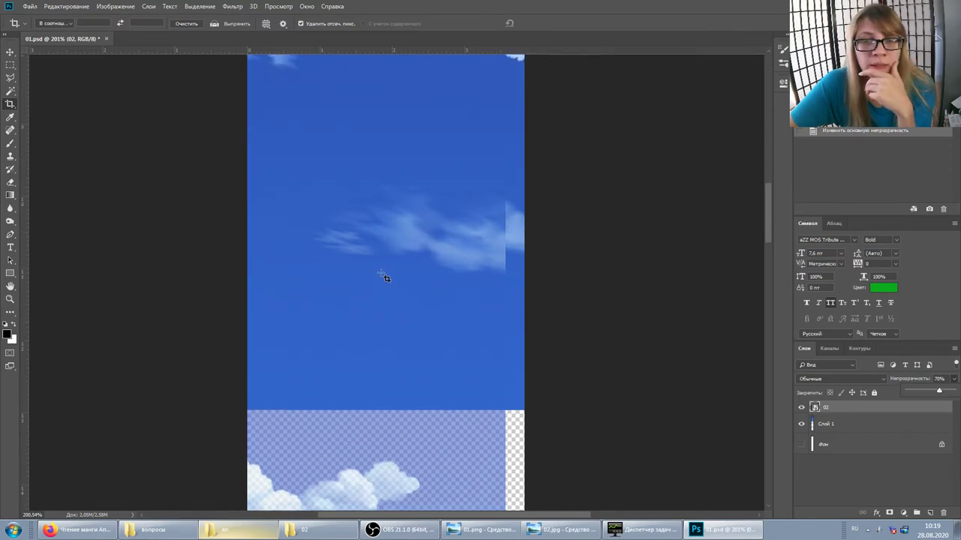
pyautogui.moveTo(444, 275); pyautogui.dragTo(470, 279)
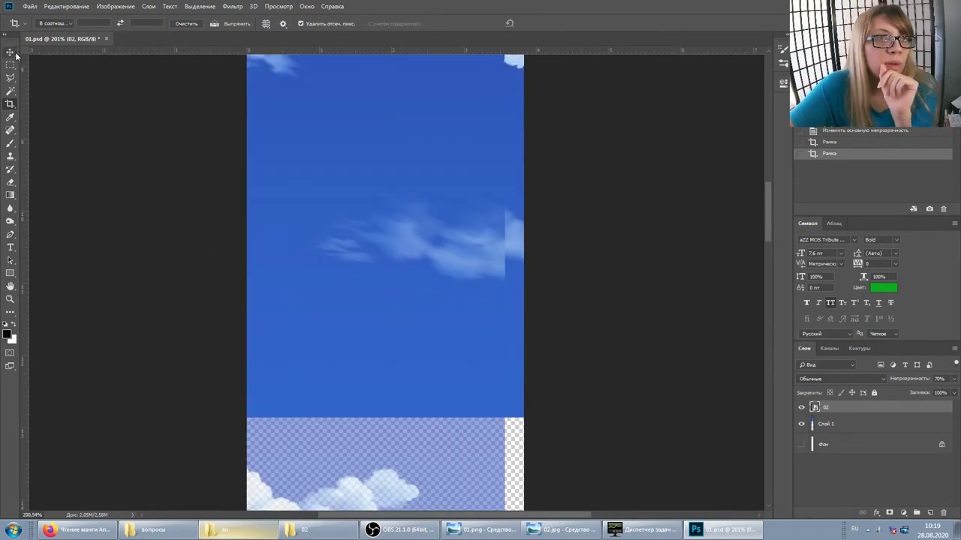
pyautogui.click(11, 51)
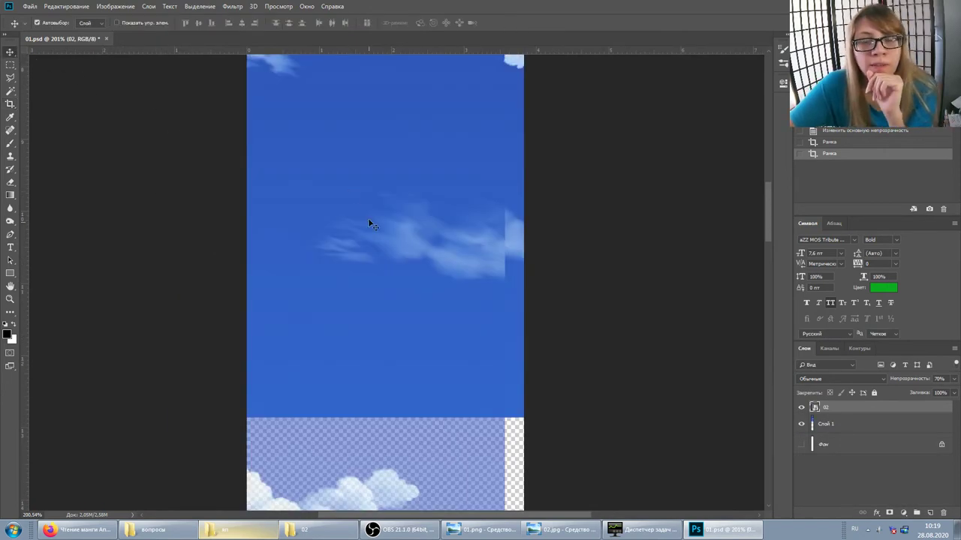
pyautogui.moveTo(419, 258); pyautogui.dragTo(435, 250)
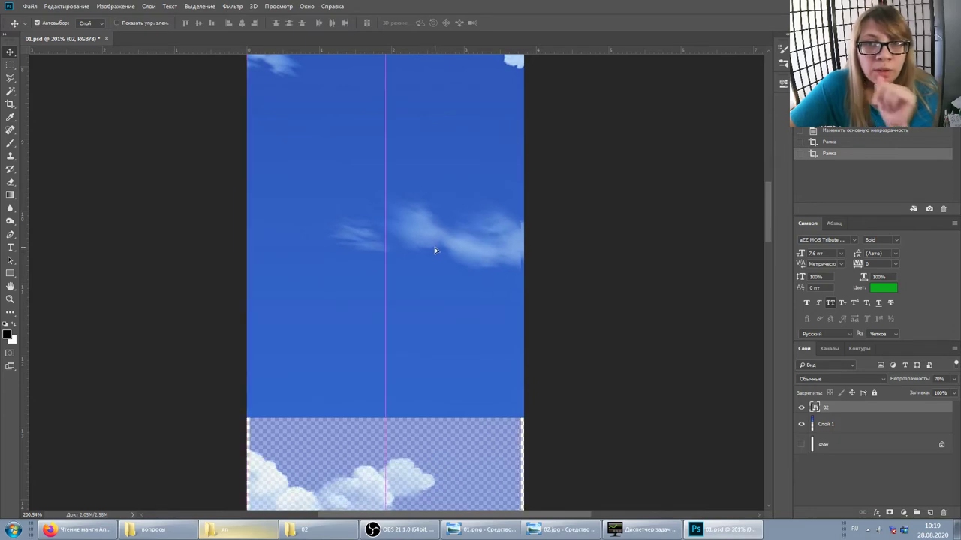
# Step: Fine-tune layer 02's position, toggling its visibility to compare against the strip below
pyautogui.scroll(3, 431, 250)
pyautogui.scroll(2, 420, 248)
pyautogui.scroll(1, 422, 250)
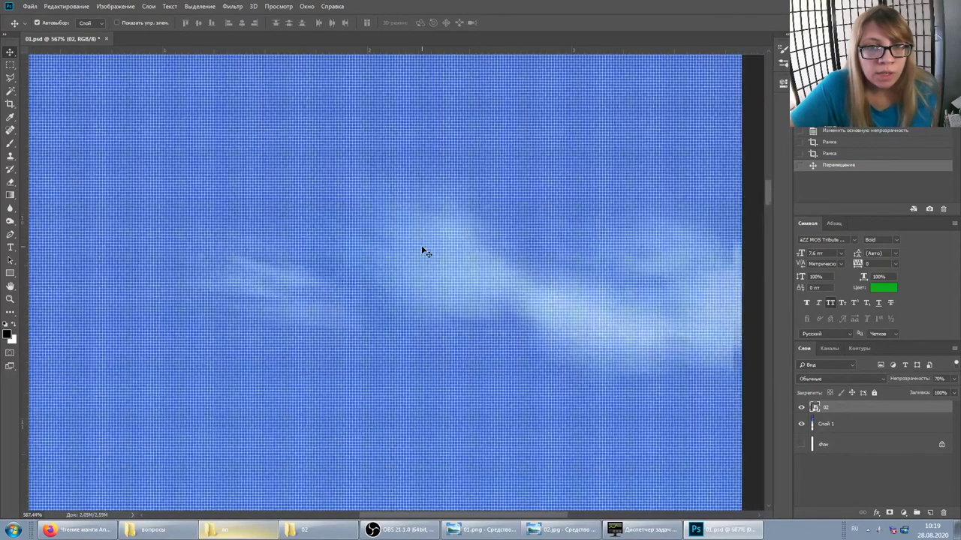
pyautogui.scroll(-2, 422, 250)
pyautogui.scroll(-1, 422, 249)
pyautogui.moveTo(444, 243); pyautogui.dragTo(450, 235)
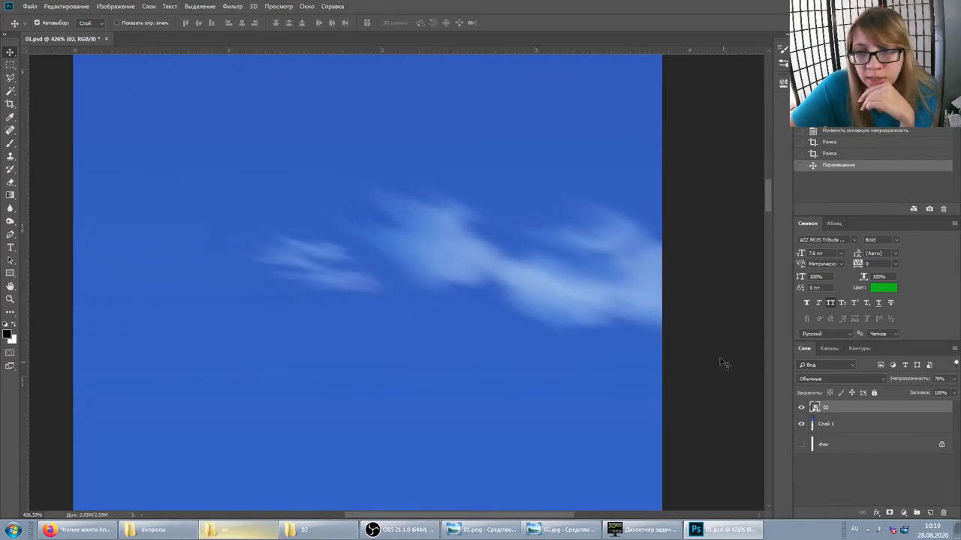
pyautogui.click(802, 409)
pyautogui.click(801, 409)
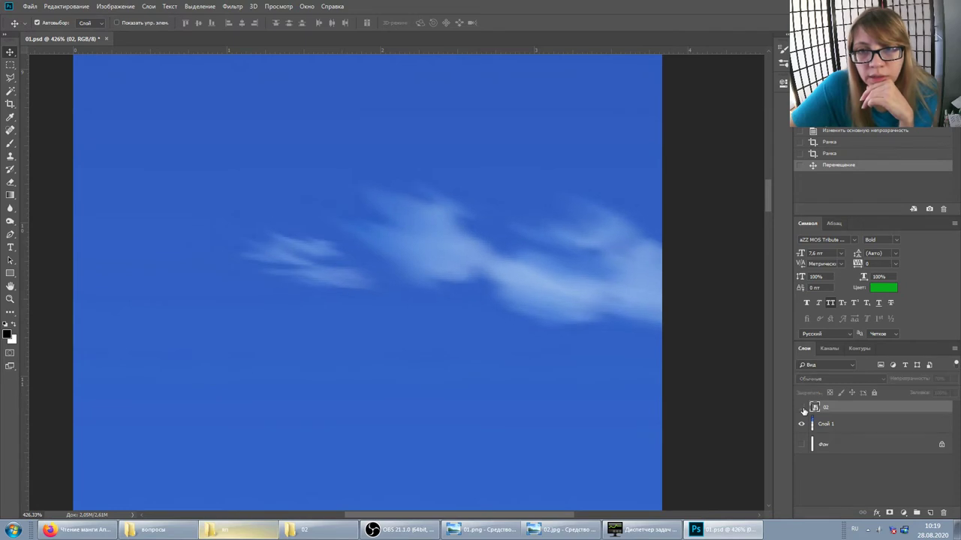
# Step: Nudge layer 02 again so its cloud lines up, rechecking by toggling visibility
pyautogui.click(800, 407)
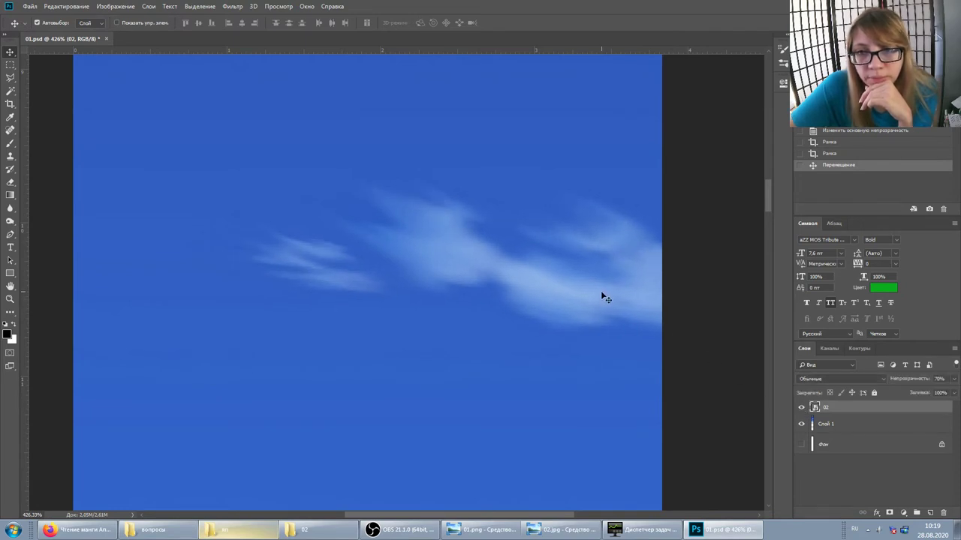
pyautogui.moveTo(600, 296); pyautogui.dragTo(604, 299)
pyautogui.click(802, 407)
pyautogui.click(802, 408)
pyautogui.click(801, 408)
pyautogui.moveTo(618, 353); pyautogui.dragTo(617, 352)
# Step: Make the final nudges to layer 02 until its clouds match the upper strip
pyautogui.click(802, 407)
pyautogui.click(801, 407)
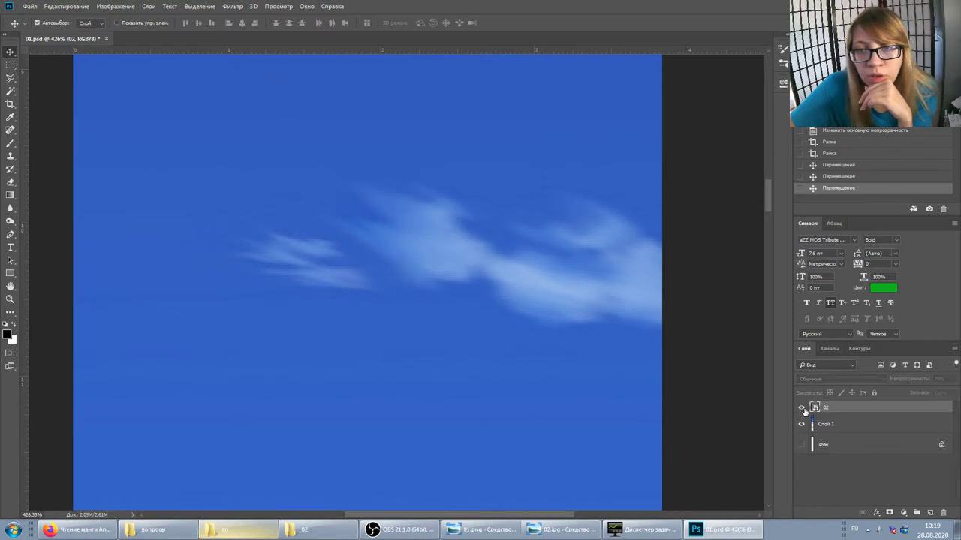
pyautogui.click(801, 408)
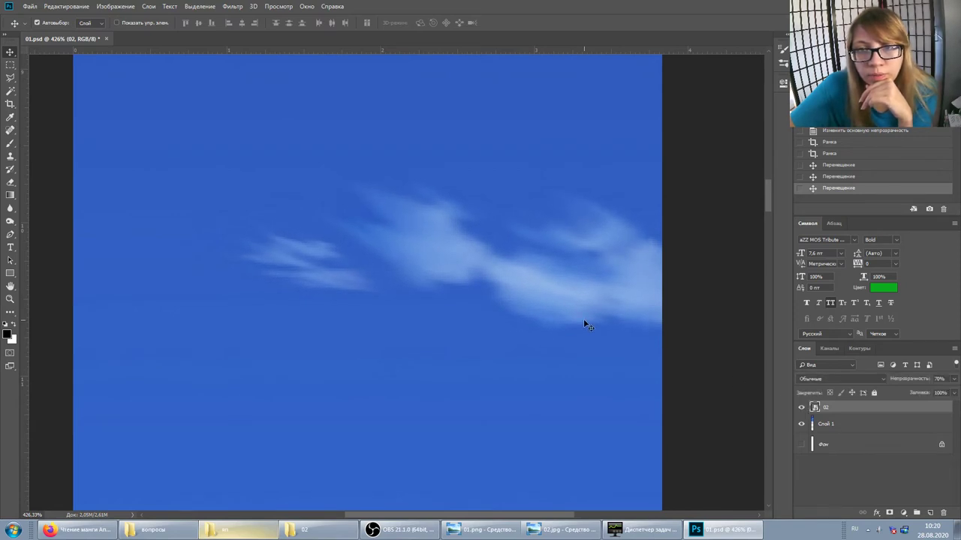
pyautogui.moveTo(584, 319); pyautogui.dragTo(610, 333)
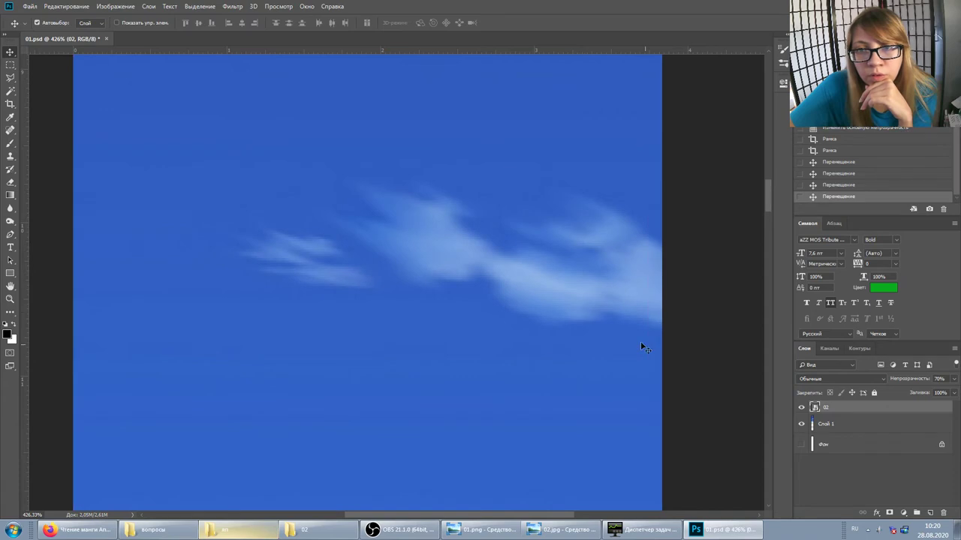
pyautogui.hotkey('ctrl', ',')
pyautogui.hotkey('ctrl', ',')
pyautogui.hotkey('ctrl', ',')
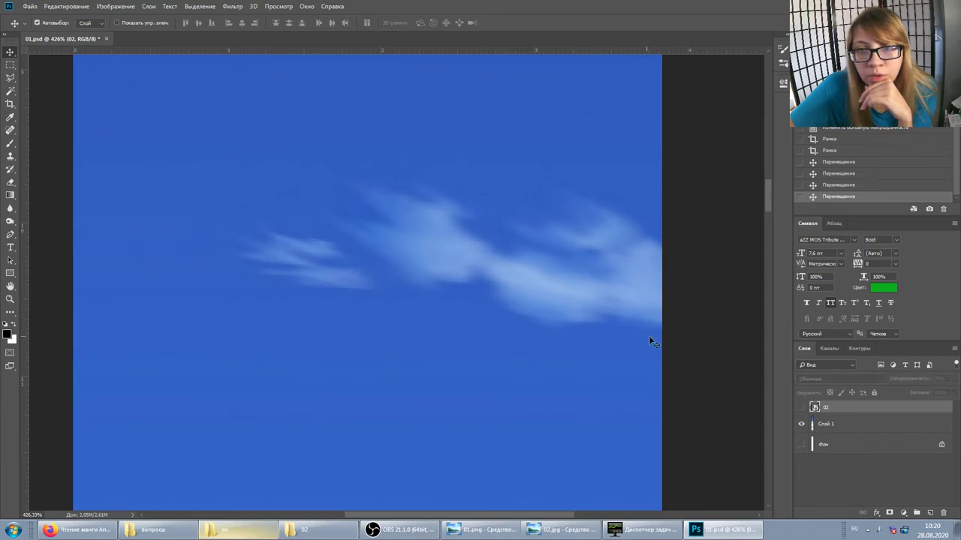
pyautogui.hotkey('ctrl', ',')
pyautogui.moveTo(620, 331); pyautogui.dragTo(621, 342)
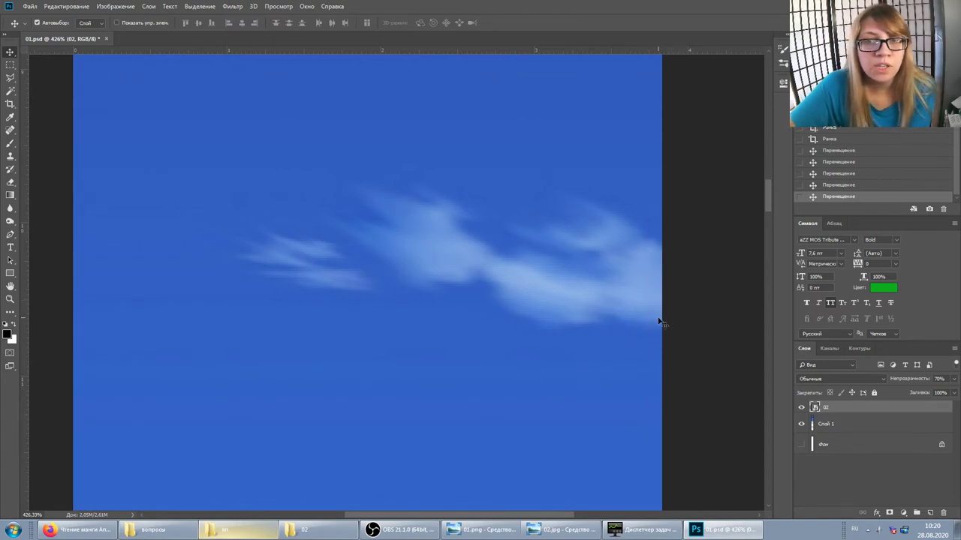
# Step: Turn off Snap, then toggle layer 02's visibility and scroll to check its overlap with the sky layer
pyautogui.click(279, 7)
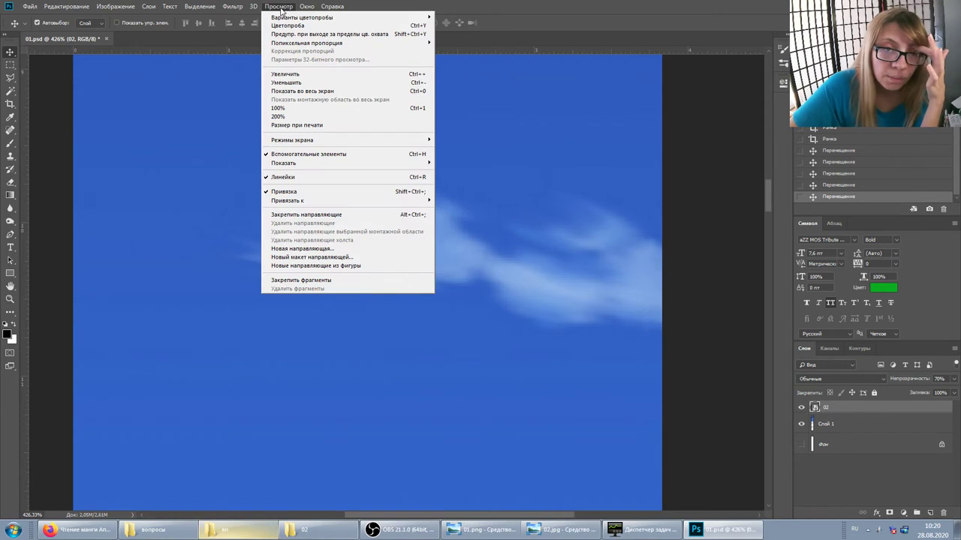
pyautogui.click(284, 192)
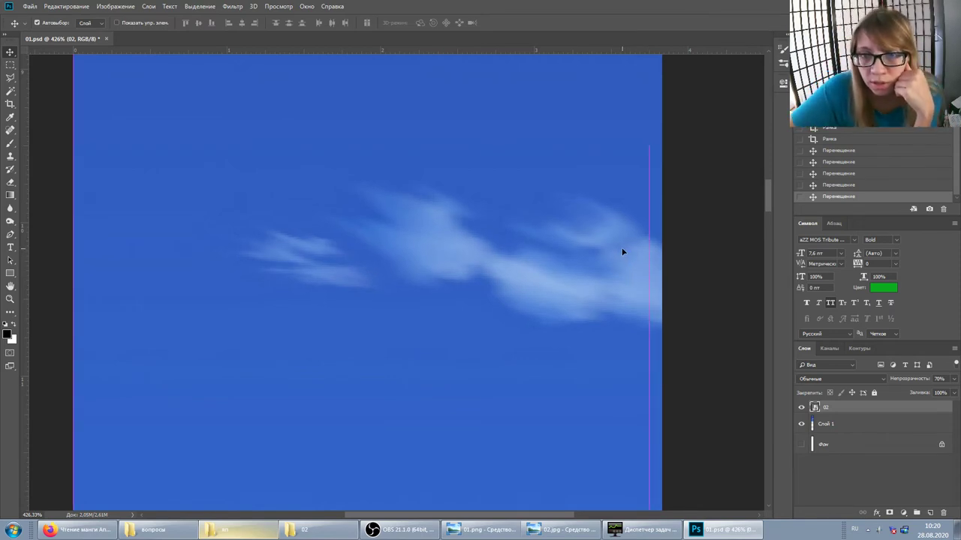
pyautogui.click(802, 411)
pyautogui.scroll(-5, 609, 290)
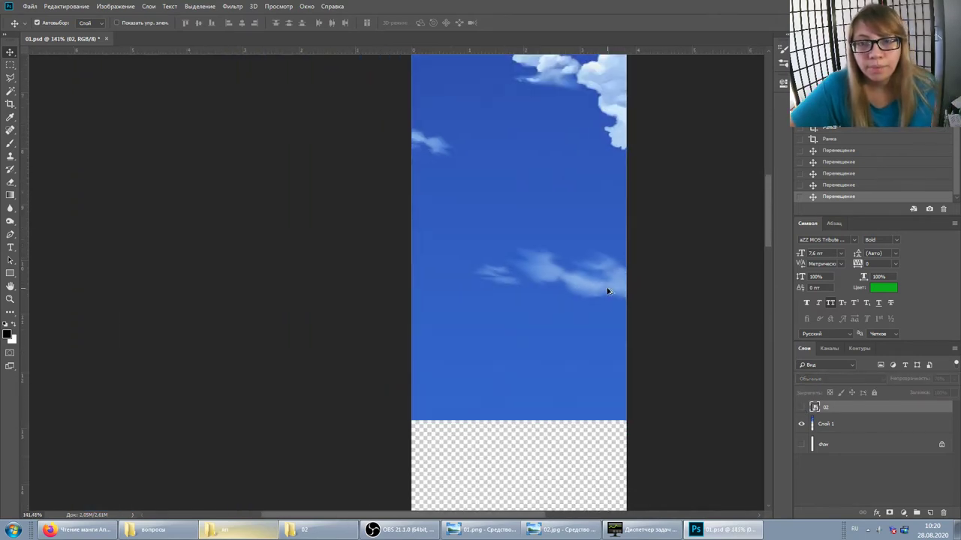
pyautogui.click(802, 408)
pyautogui.scroll(-2, 679, 323)
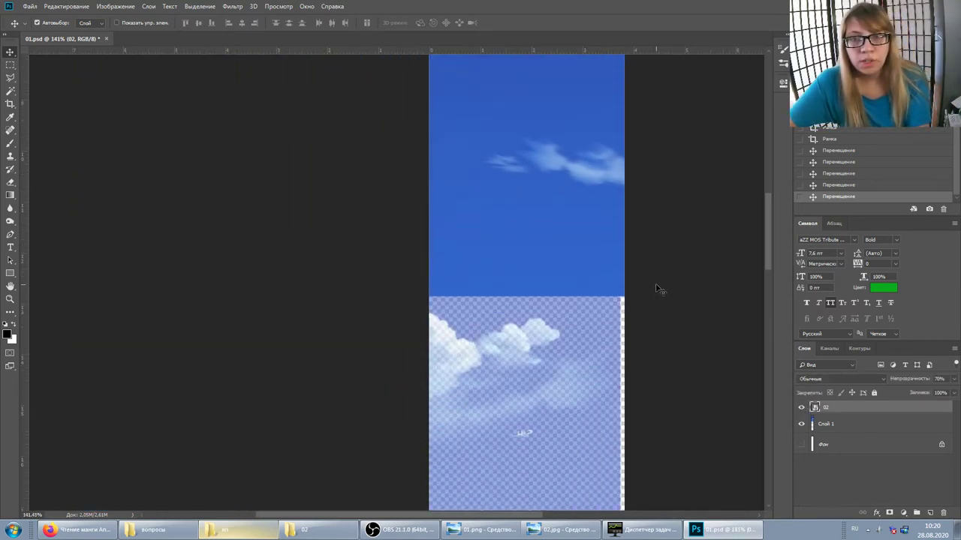
pyautogui.scroll(-3, 649, 296)
pyautogui.scroll(-2, 643, 306)
pyautogui.scroll(-3, 639, 317)
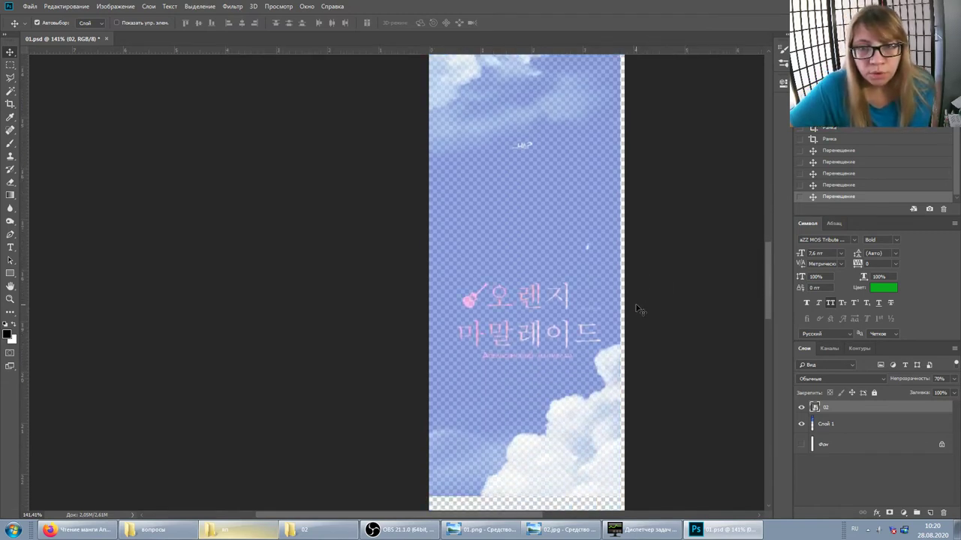
pyautogui.scroll(1, 630, 252)
pyautogui.scroll(1, 617, 154)
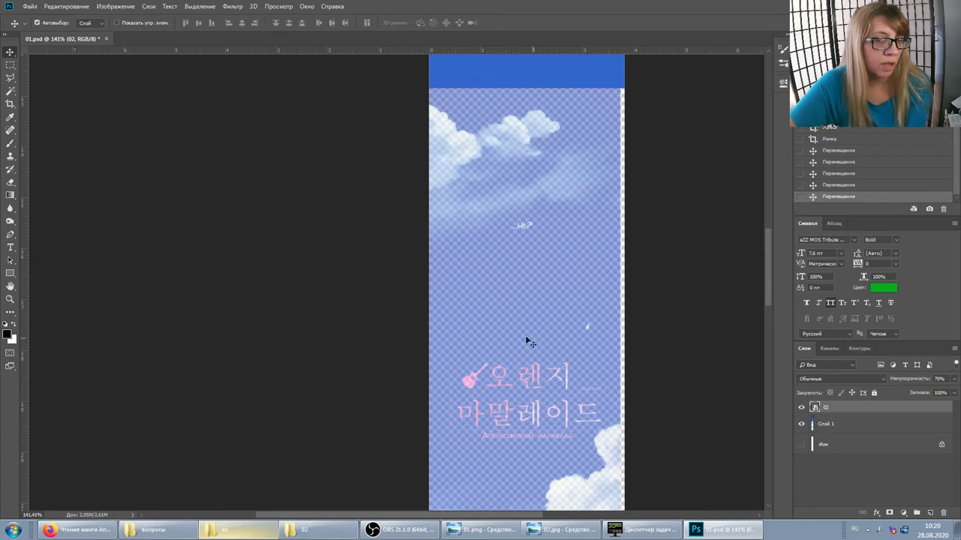
# Step: Create a new clipboard-sized document and paste the browser screenshot into it
pyautogui.click(30, 6)
pyautogui.click(36, 17)
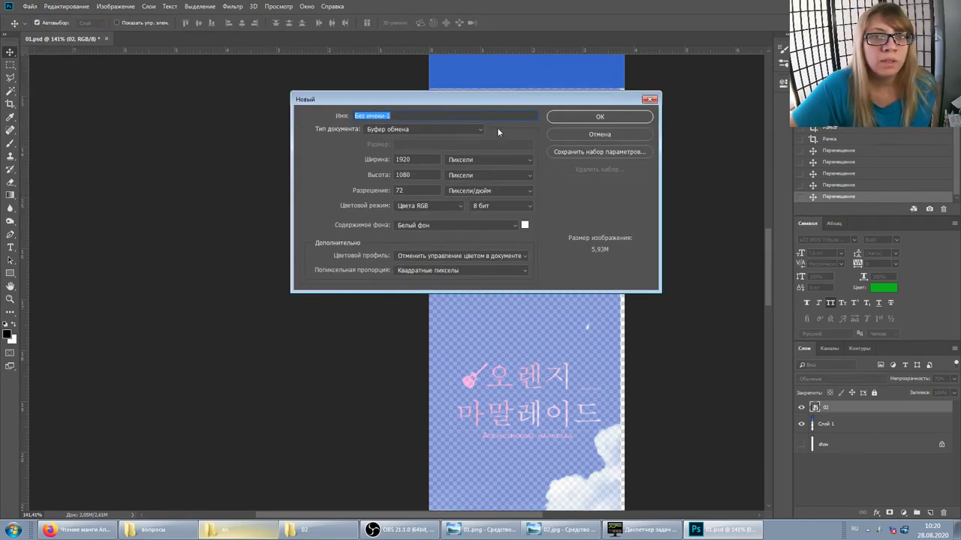
pyautogui.click(583, 120)
pyautogui.hotkey('ctrl', 'v')
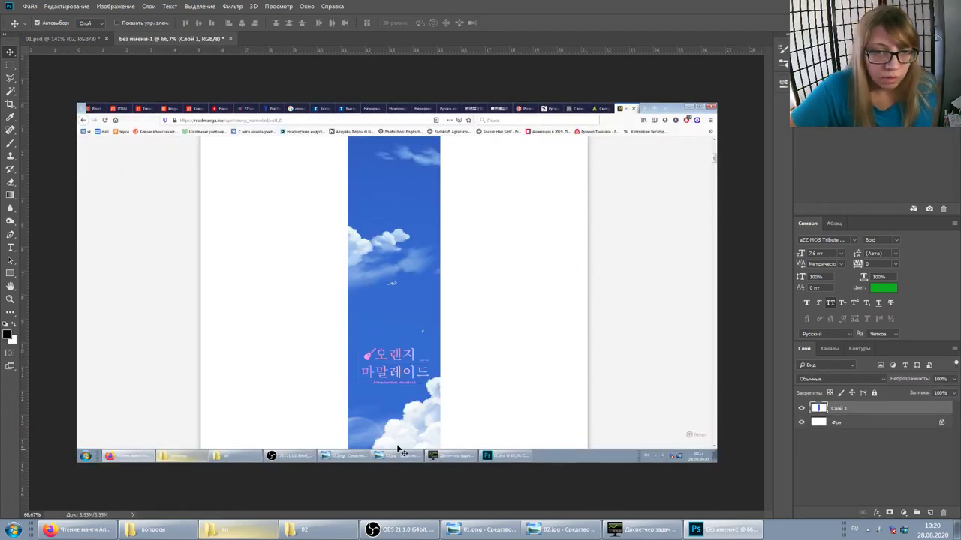
# Step: Place 02.psd from the 02 folder as layer 02, nudge it down slightly, and commit it
pyautogui.click(285, 532)
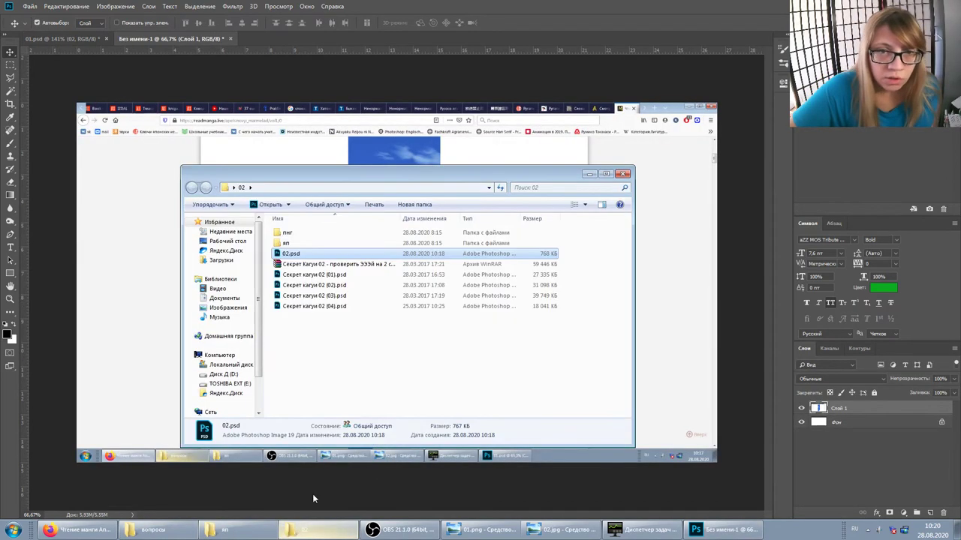
pyautogui.moveTo(286, 257)
pyautogui.mouseDown()
pyautogui.moveTo(395, 182)
pyautogui.moveTo(420, 180)
pyautogui.mouseUp()
pyautogui.scroll(3, 396, 182)
pyautogui.scroll(2, 429, 162)
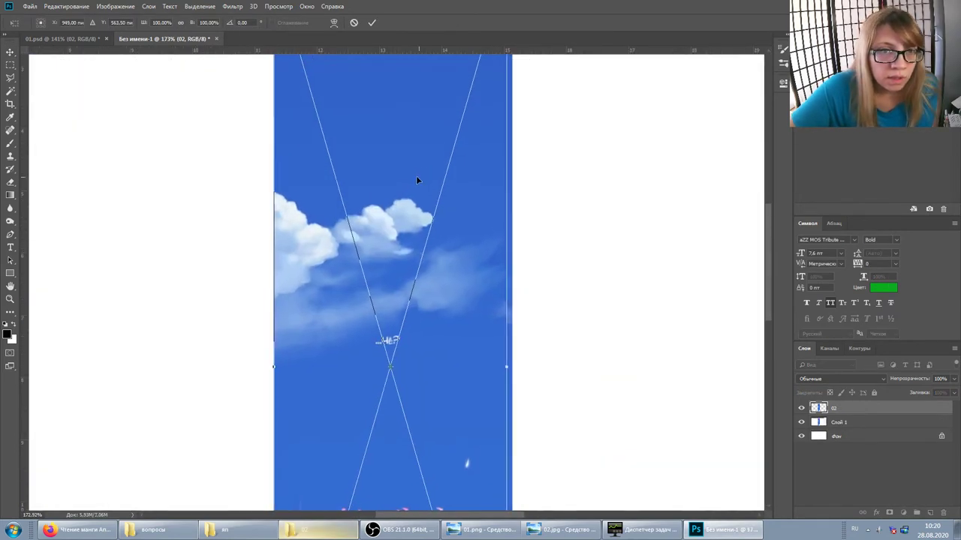
pyautogui.scroll(-2, 501, 270)
pyautogui.scroll(-2, 501, 274)
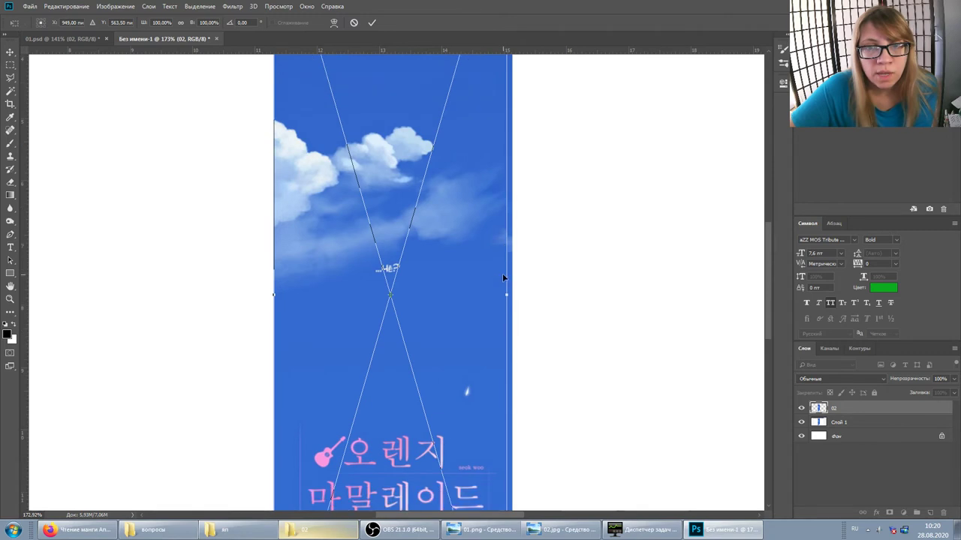
pyautogui.scroll(-3, 501, 273)
pyautogui.scroll(-3, 502, 335)
pyautogui.scroll(-4, 502, 336)
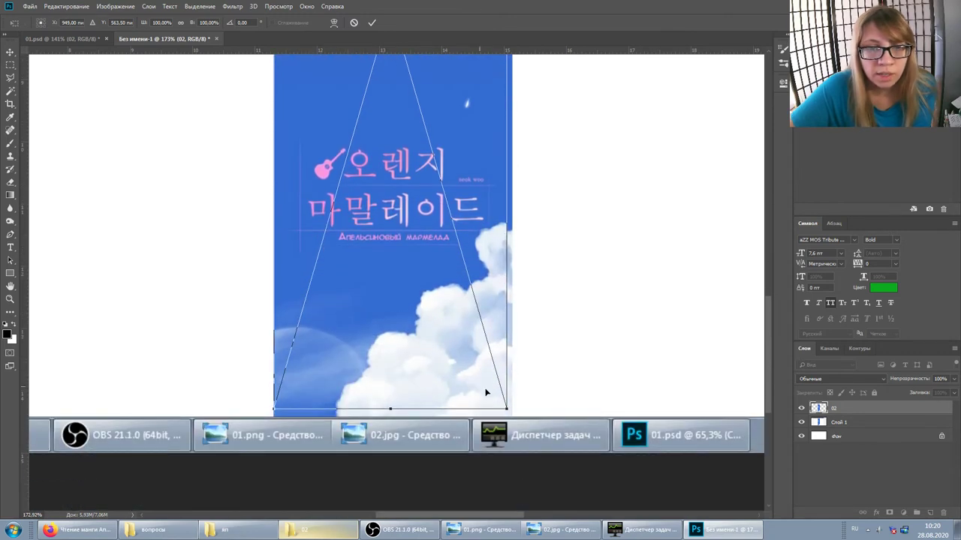
pyautogui.moveTo(432, 327); pyautogui.dragTo(430, 334)
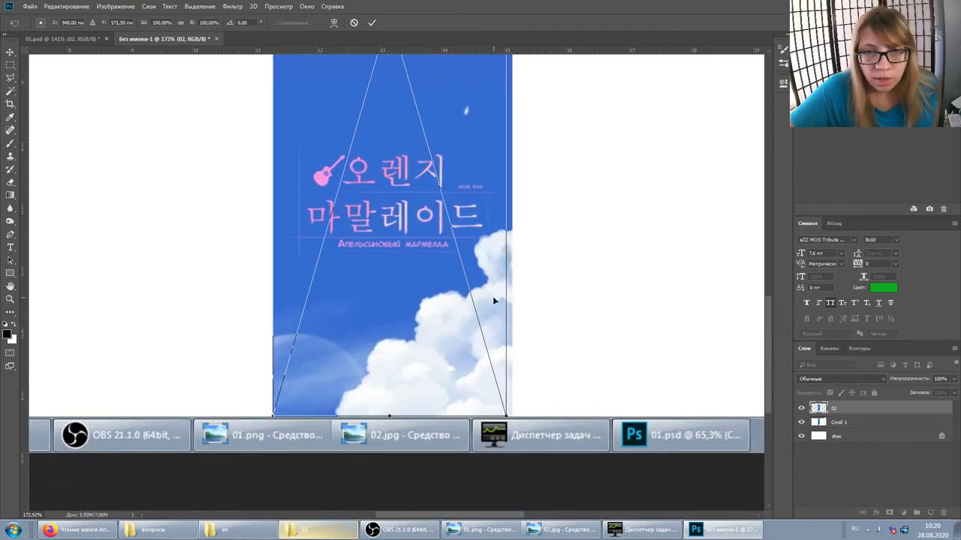
pyautogui.press('Return')
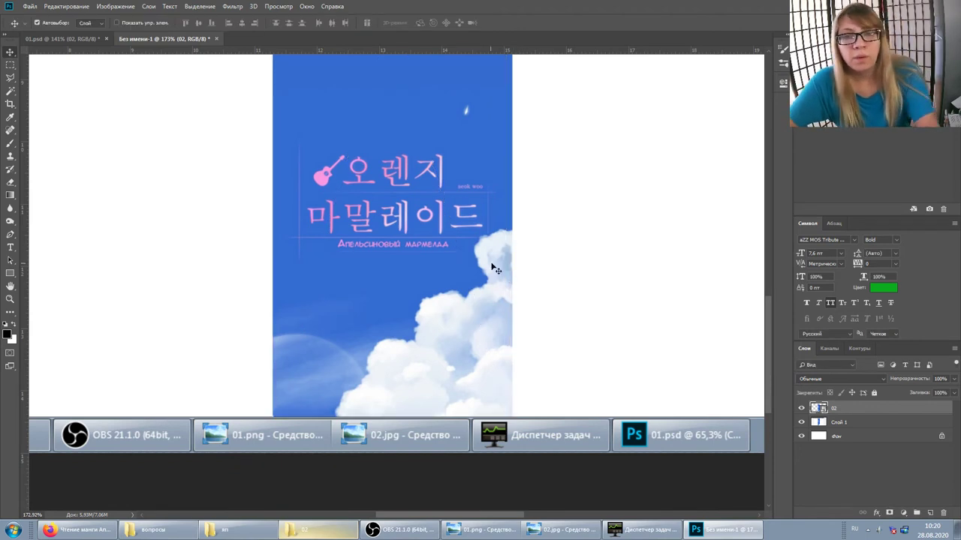
pyautogui.click(64, 38)
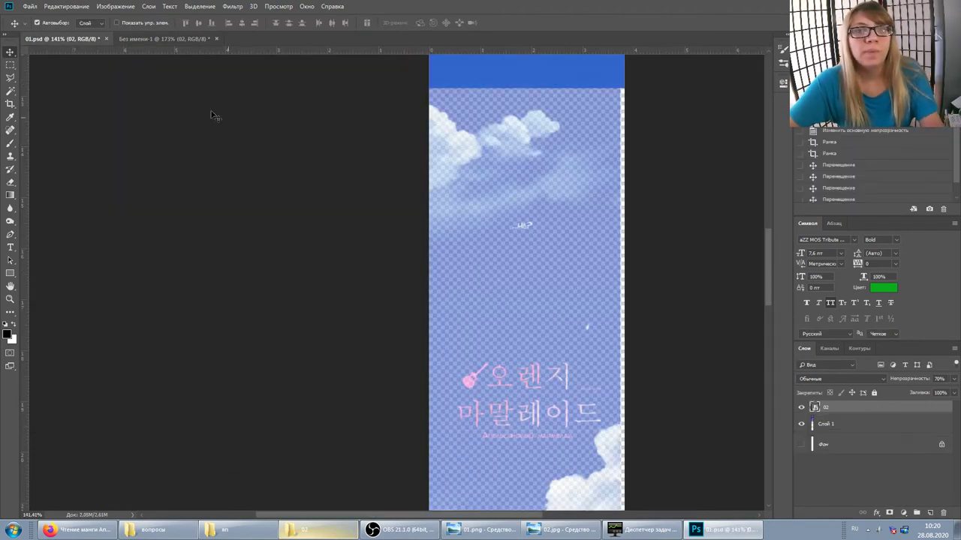
# Step: Set layer 02's opacity in 01.psd to 100%
pyautogui.scroll(3, 706, 217)
pyautogui.scroll(2, 583, 176)
pyautogui.scroll(4, 592, 208)
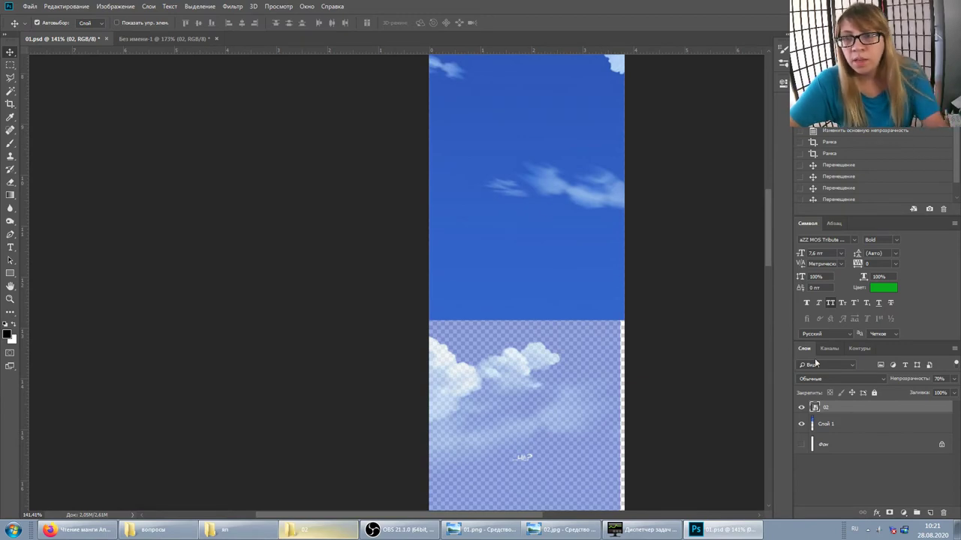
pyautogui.click(954, 379)
pyautogui.click(945, 391)
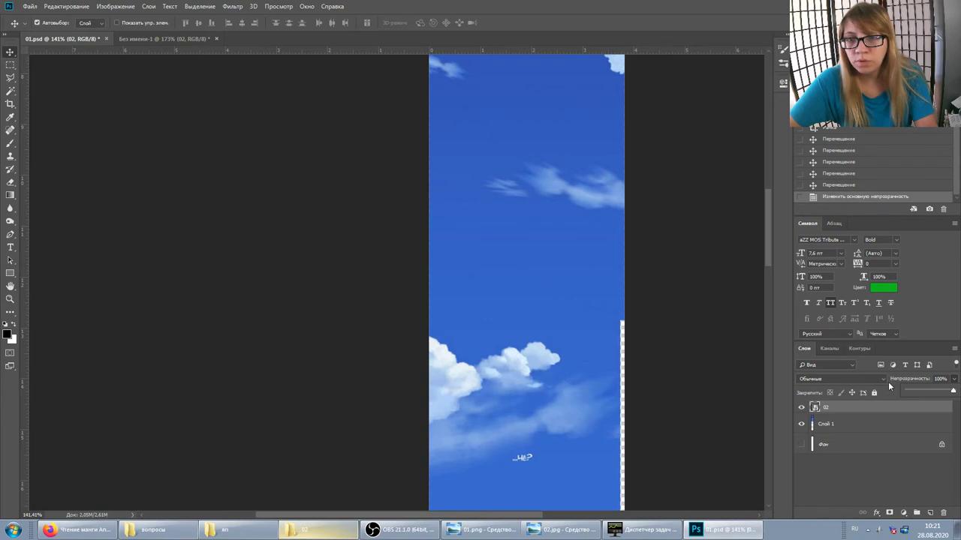
# Step: Move the image content up the canvas with two Shift+Up nudges
pyautogui.click(732, 338)
pyautogui.scroll(-3, 687, 300)
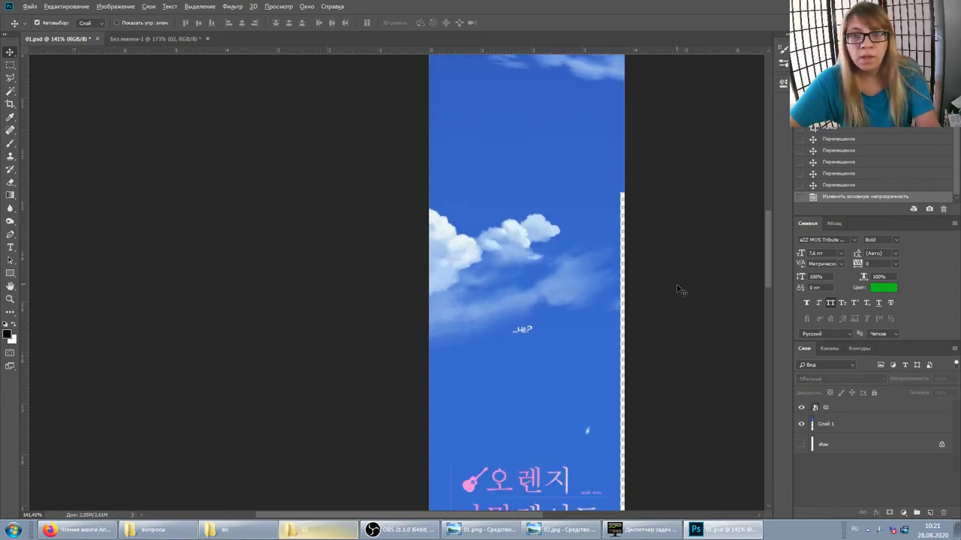
pyautogui.scroll(-3, 669, 281)
pyautogui.hotkey('shift', 'Up')
pyautogui.hotkey('shift', 'Up')
pyautogui.hotkey('shift', 'Up')
pyautogui.hotkey('shift', 'Up')
pyautogui.hotkey('shift', 'Up')
pyautogui.hotkey('shift', 'Up')
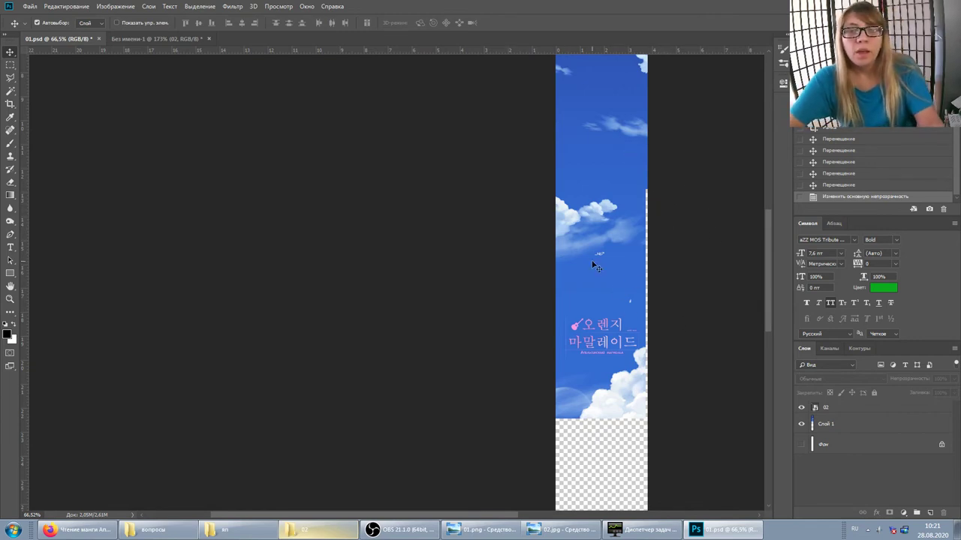
pyautogui.hotkey('shift', 'Up')
pyautogui.hotkey('shift', 'Up')
pyautogui.hotkey('shift', 'Up')
pyautogui.hotkey('shift', 'Up')
pyautogui.hotkey('shift', 'Up')
pyautogui.hotkey('shift', 'Up')
pyautogui.scroll(-1, 615, 278)
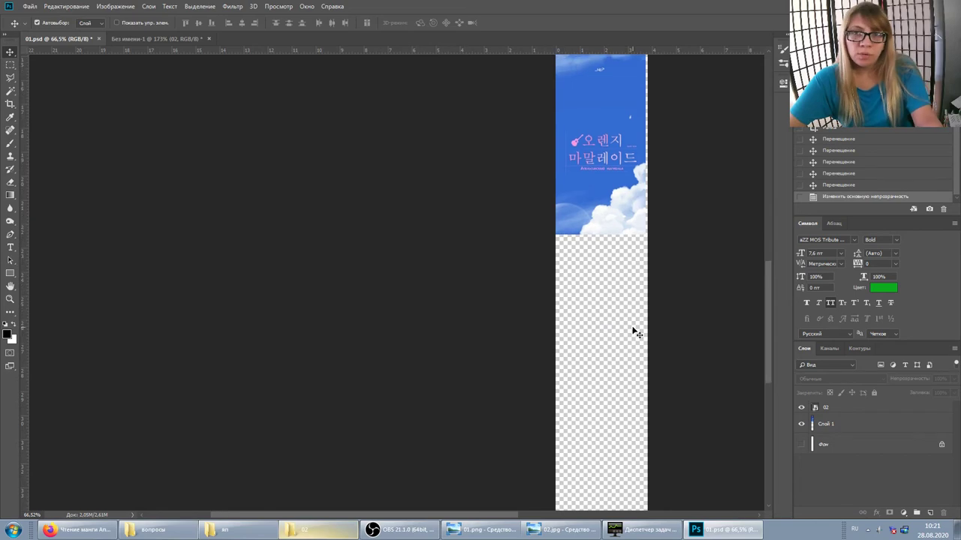
pyautogui.scroll(-4, 641, 313)
# Step: Switch to the ReadManga page in Firefox and scroll to the strip's character portraits
pyautogui.click(73, 536)
pyautogui.scroll(-1, 584, 327)
pyautogui.scroll(-8, 583, 332)
pyautogui.scroll(3, 582, 332)
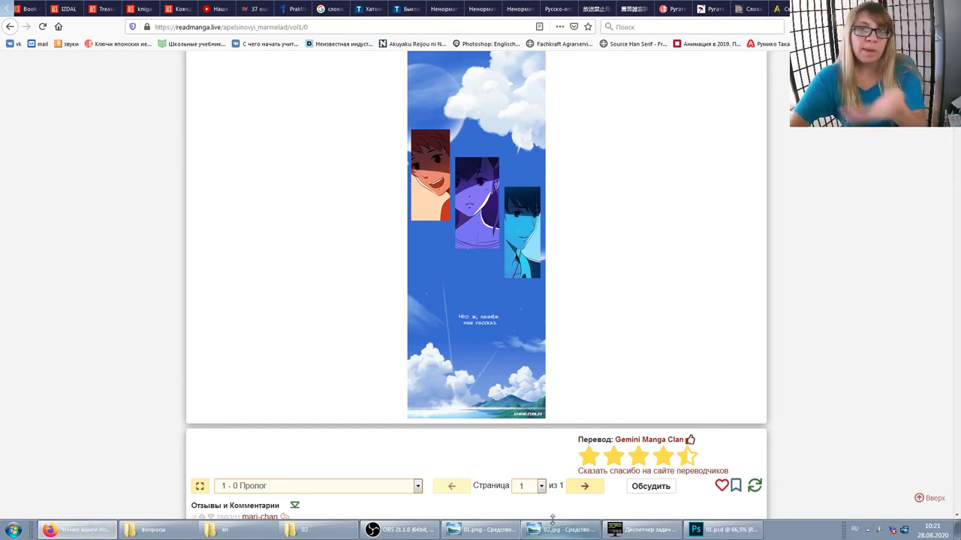
# Step: Bring the 01.png viewer window forward, then return to Photoshop
pyautogui.click(484, 530)
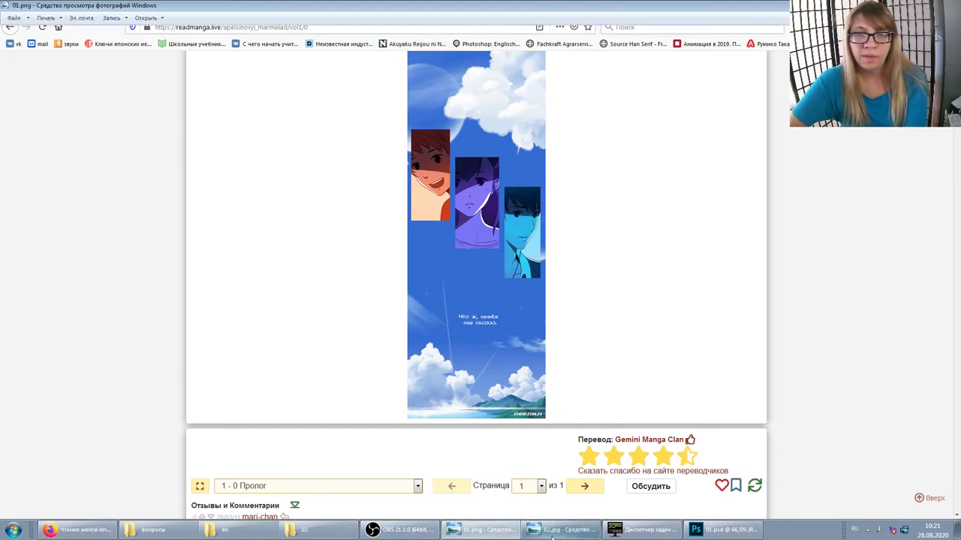
pyautogui.click(713, 533)
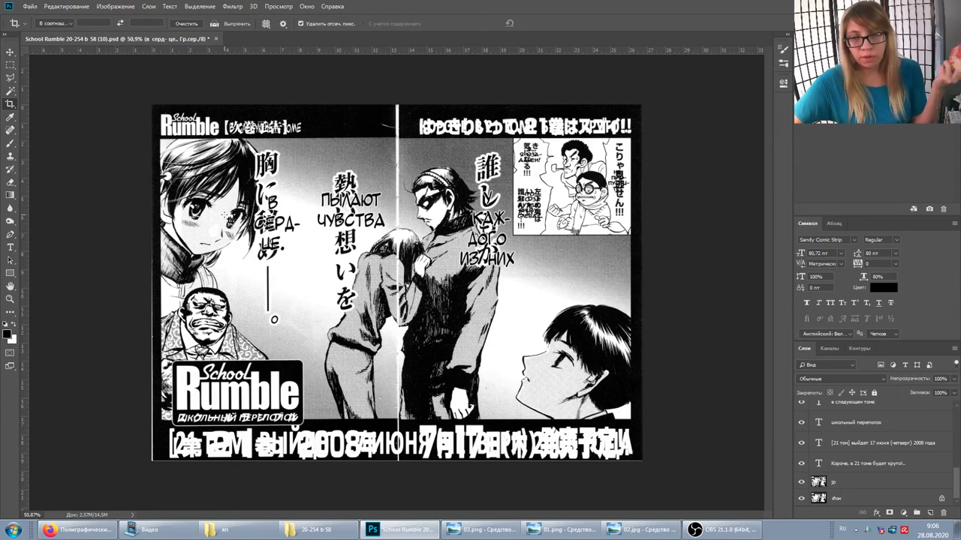
# Step: Bring the OBS Studio window forward from the taskbar
pyautogui.click(709, 530)
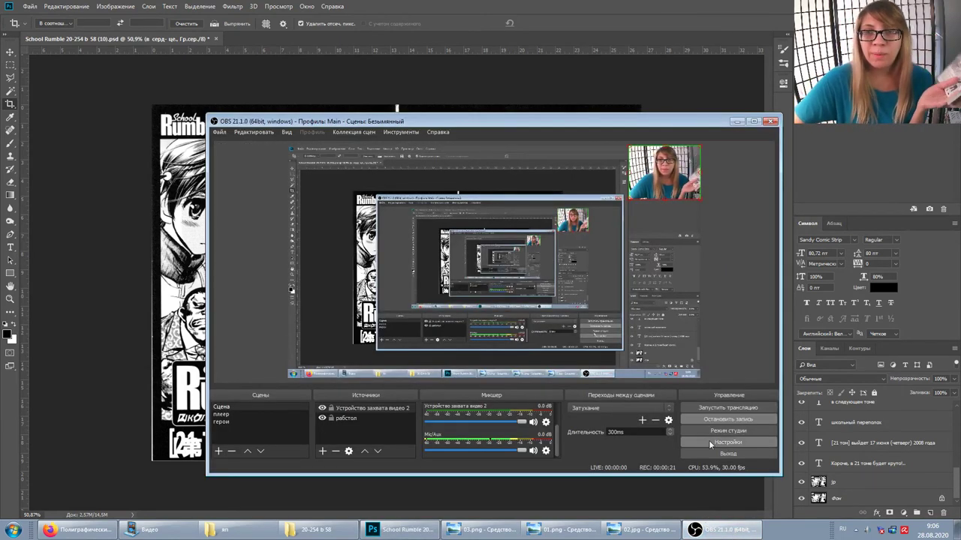
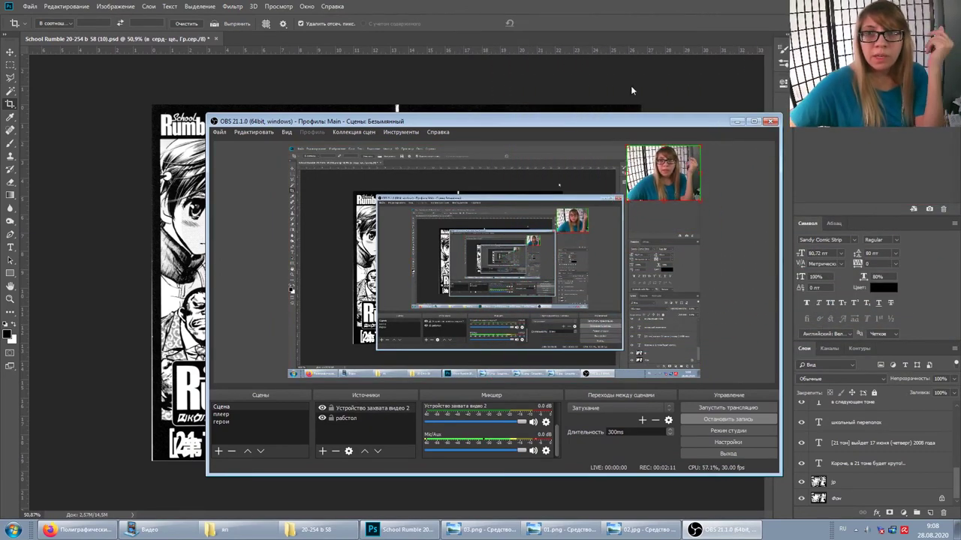
# Step: Bring Photoshop forward and flick the School Rumble spread's jp layer on and off
pyautogui.click(600, 18)
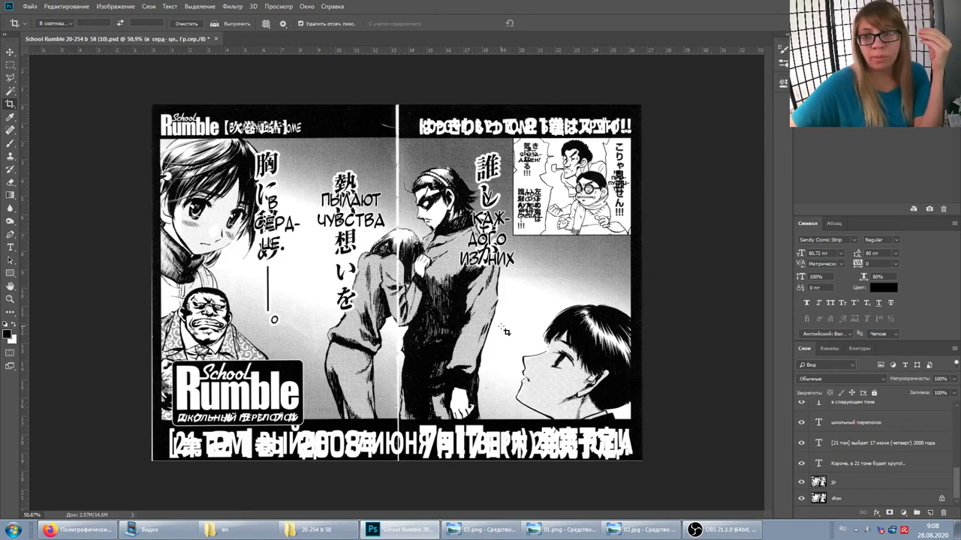
pyautogui.click(800, 484)
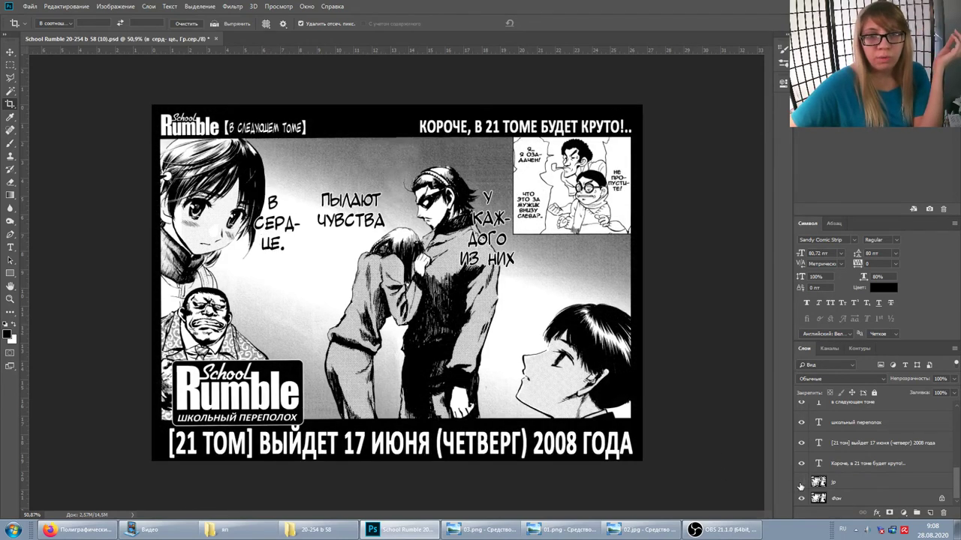
pyautogui.click(801, 484)
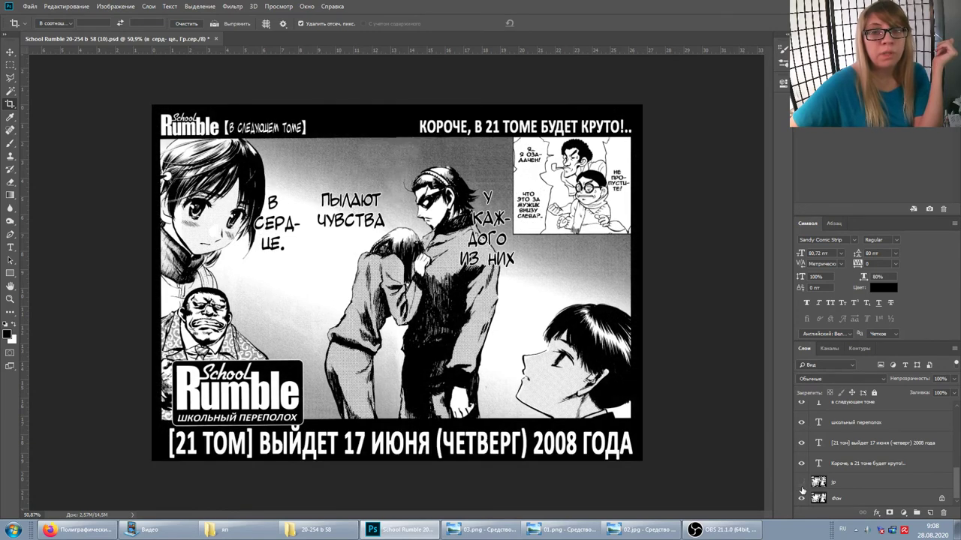
pyautogui.click(801, 483)
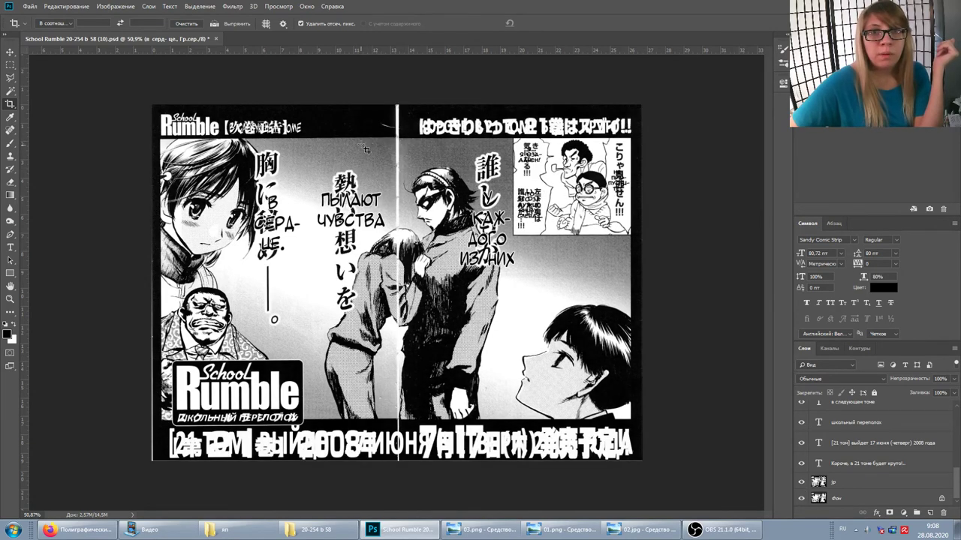
pyautogui.click(800, 484)
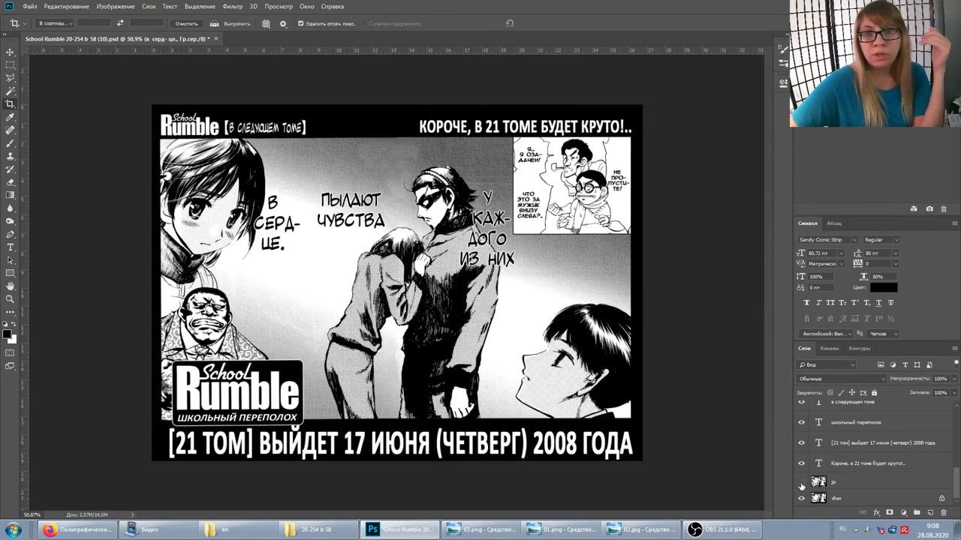
pyautogui.click(801, 484)
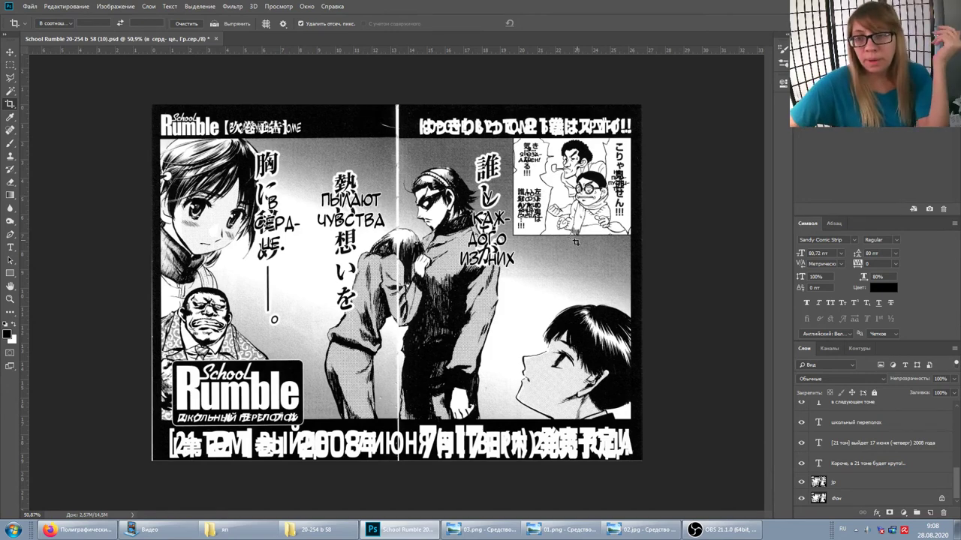
# Step: Keep comparing the Japanese jp layer against the Russian lettering, leaving the overlay visible
pyautogui.click(801, 483)
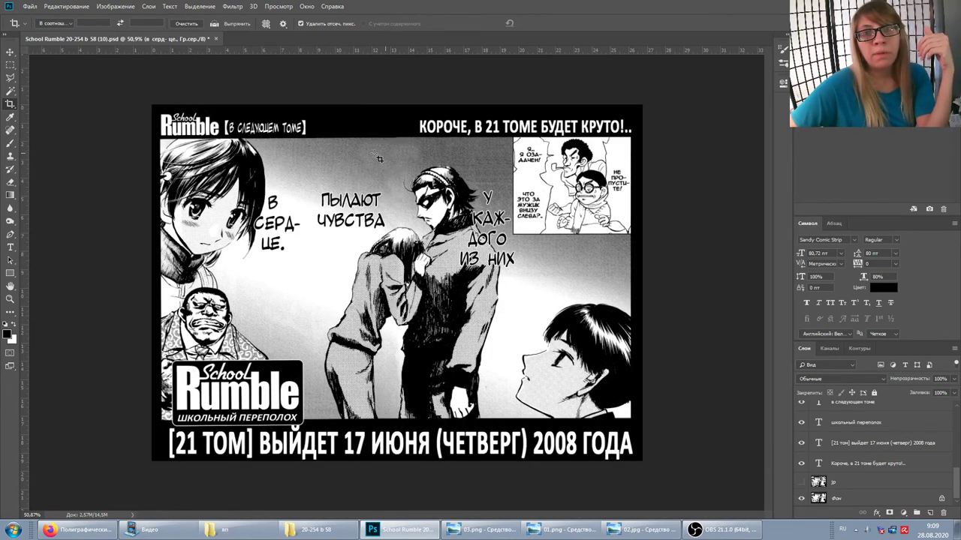
pyautogui.click(801, 483)
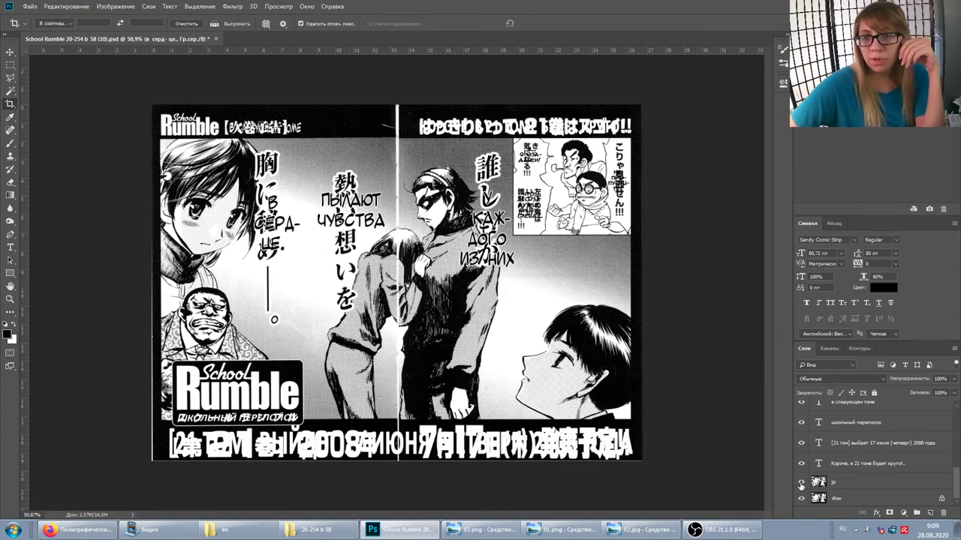
pyautogui.click(801, 482)
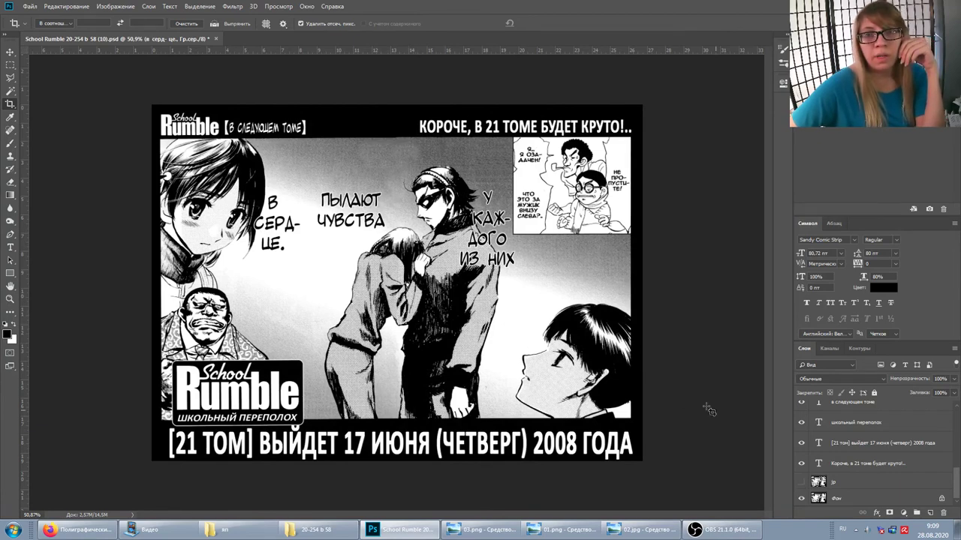
pyautogui.click(801, 483)
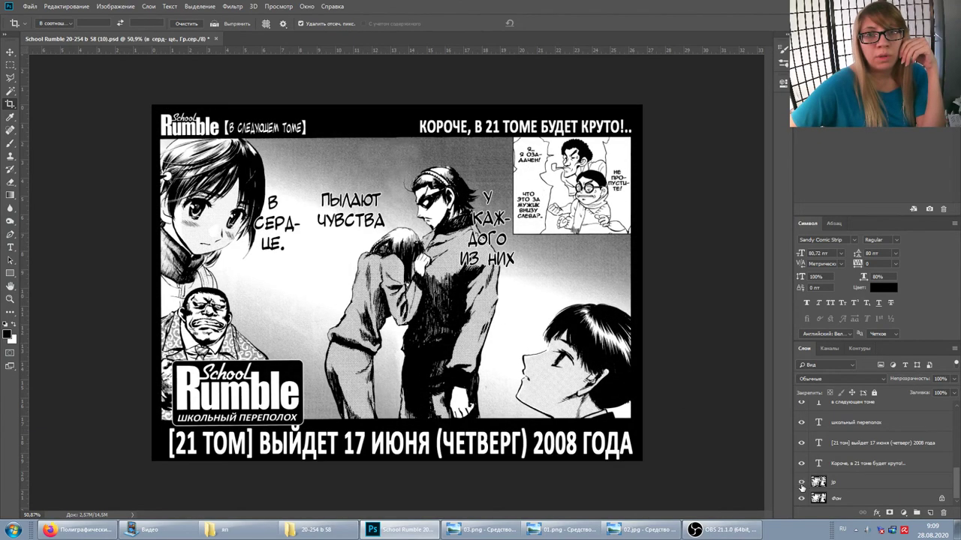
pyautogui.click(800, 482)
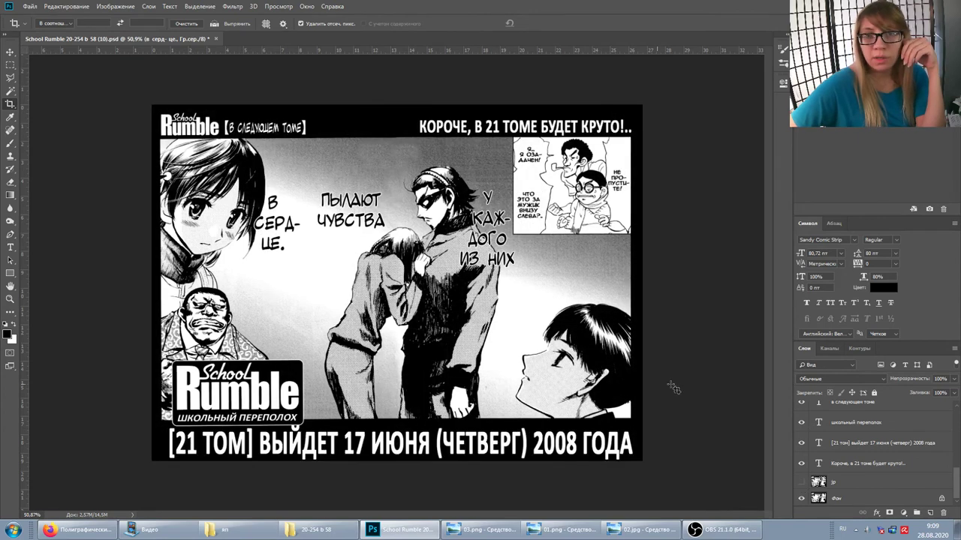
pyautogui.click(800, 483)
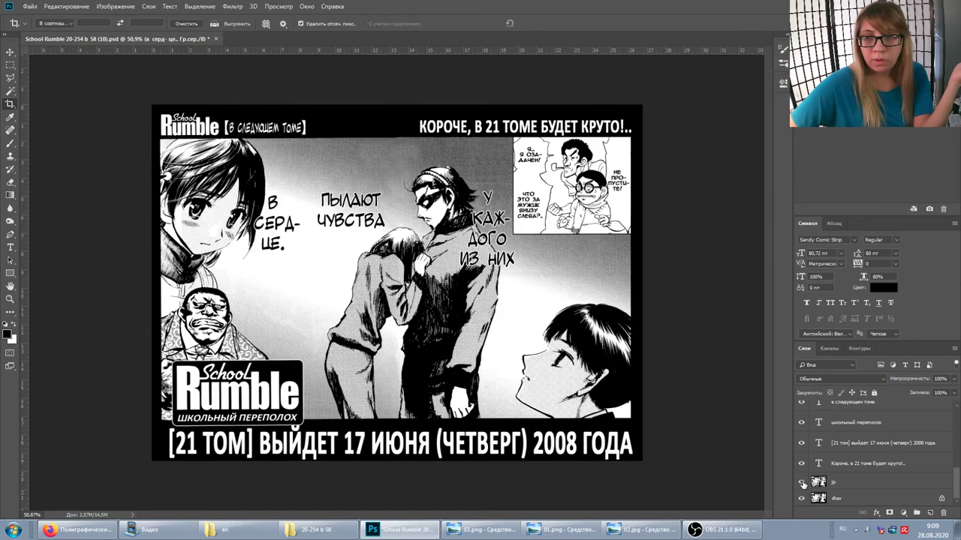
pyautogui.click(801, 482)
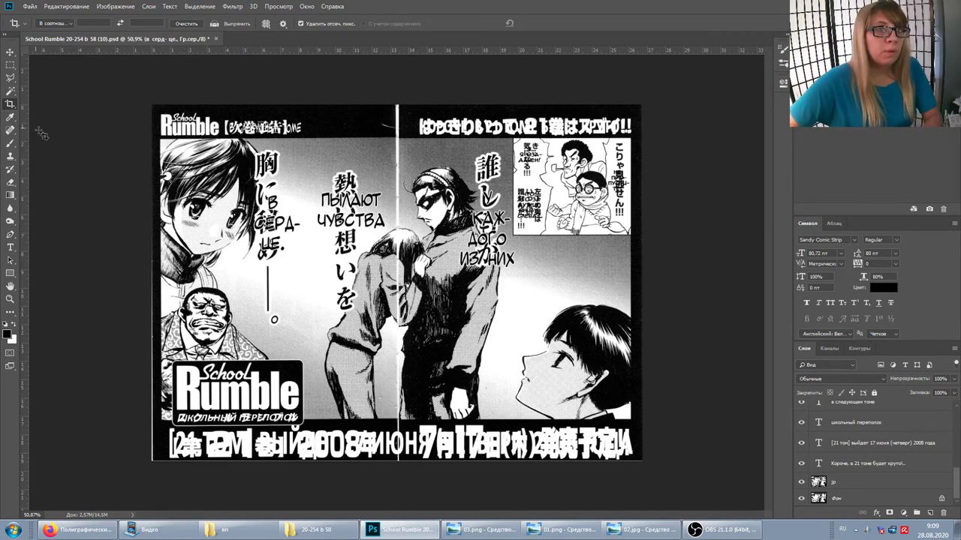
pyautogui.click(11, 105)
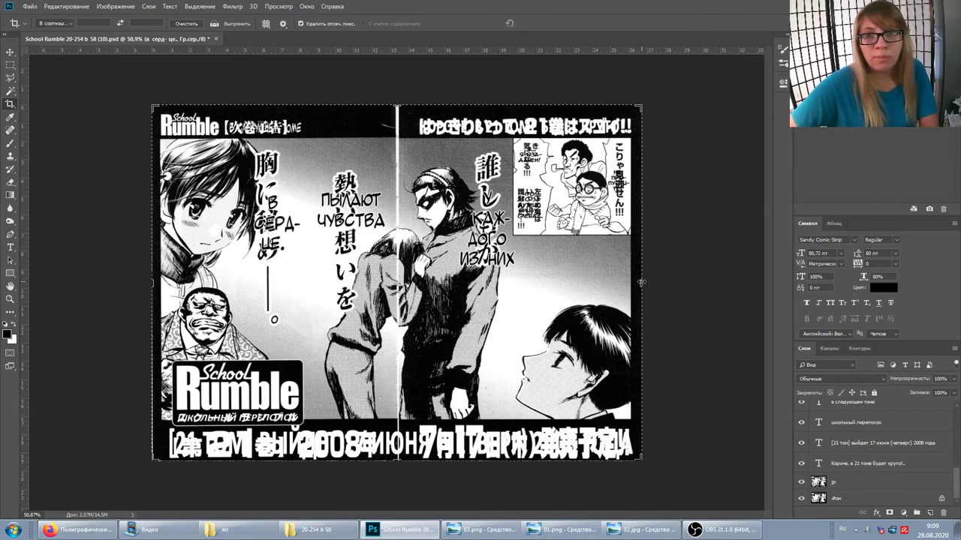
# Step: Crop the spread by dragging its right edge to the centre seam, keeping only the left page
pyautogui.moveTo(641, 282); pyautogui.dragTo(518, 272)
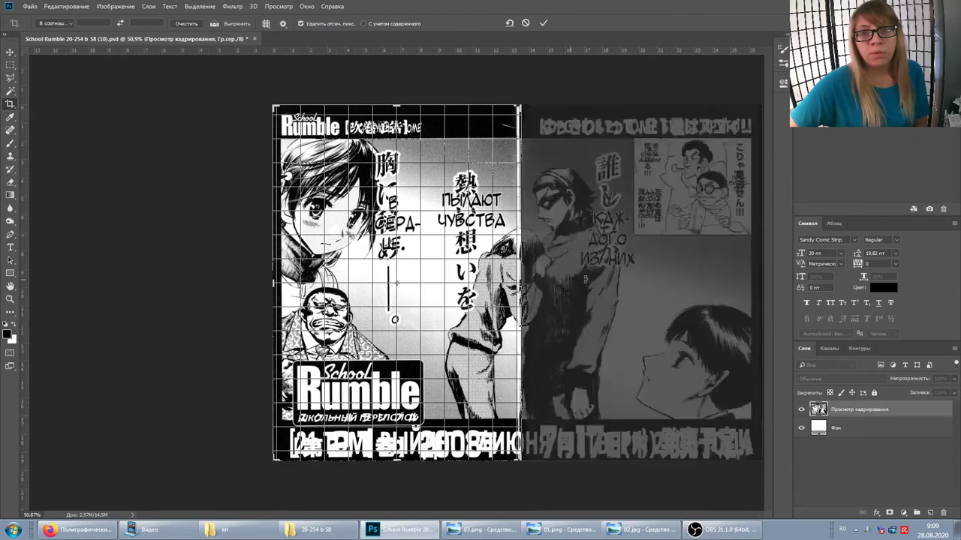
pyautogui.moveTo(518, 285); pyautogui.dragTo(617, 279)
pyautogui.press('Return')
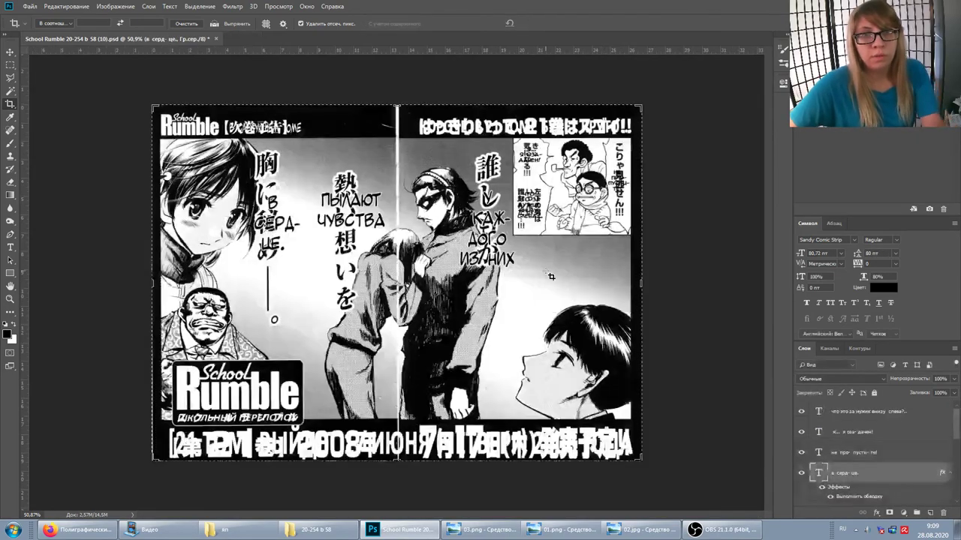
pyautogui.moveTo(638, 285)
pyautogui.mouseDown()
pyautogui.moveTo(509, 279)
pyautogui.moveTo(654, 278)
pyautogui.moveTo(633, 284)
pyautogui.mouseUp()
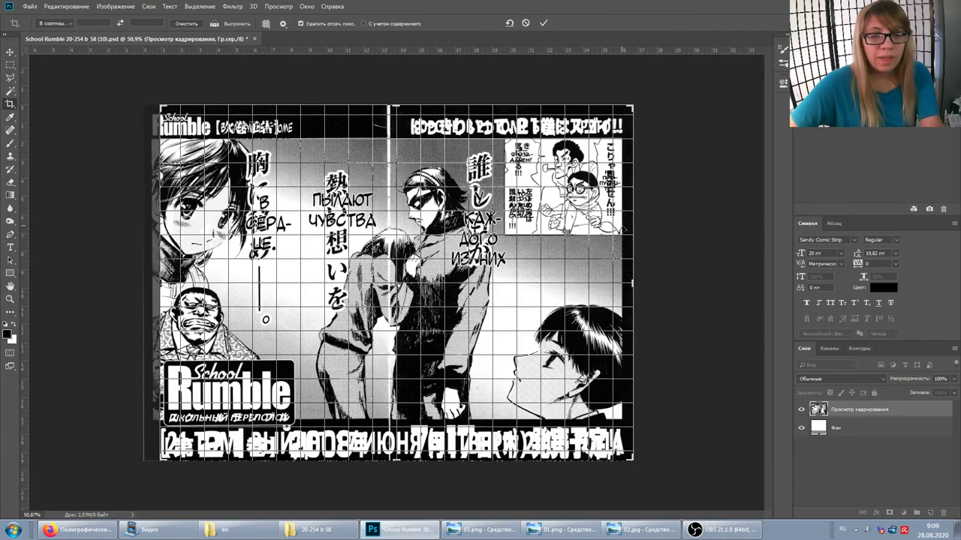
pyautogui.press('Return')
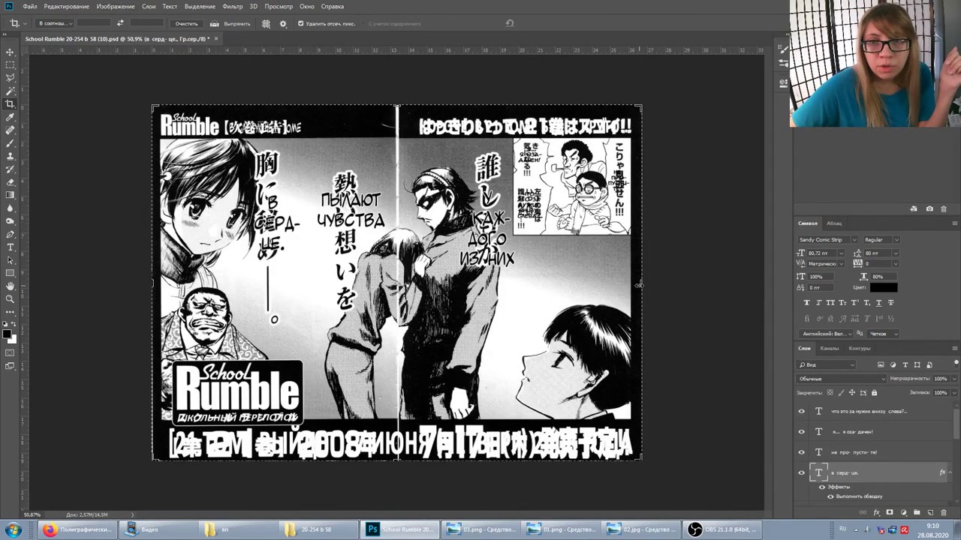
pyautogui.moveTo(638, 285); pyautogui.dragTo(518, 279)
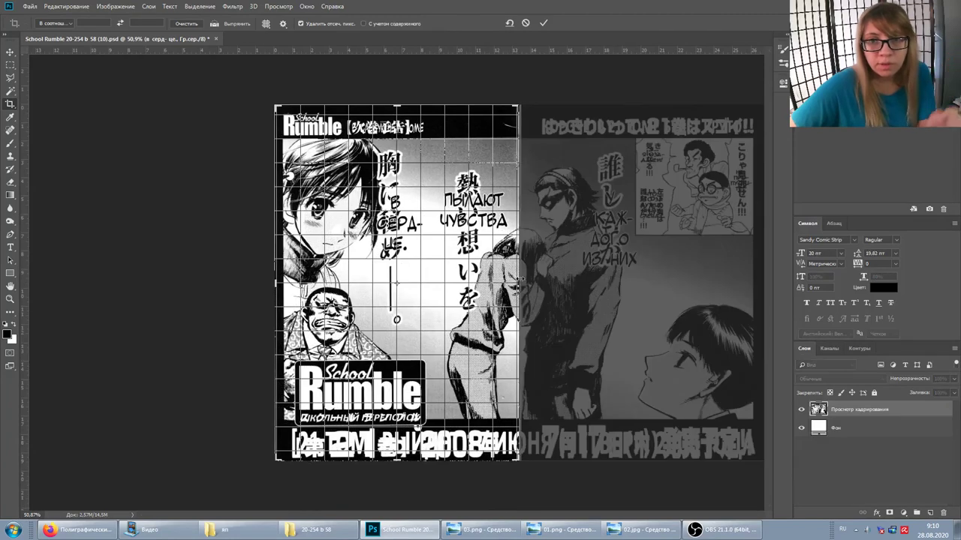
pyautogui.press('Return')
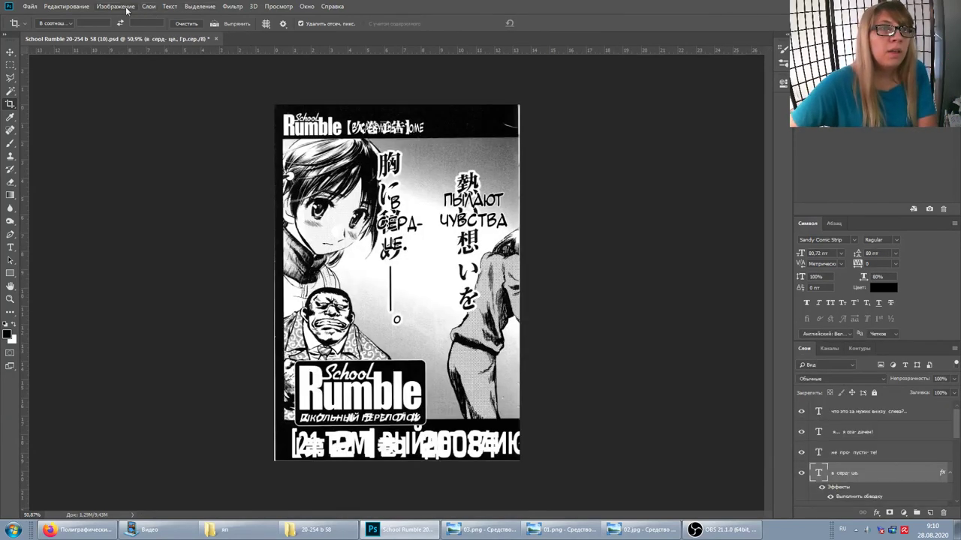
# Step: Set the canvas width to 20 pixels, anchored to the left edge
pyautogui.click(134, 7)
pyautogui.click(135, 93)
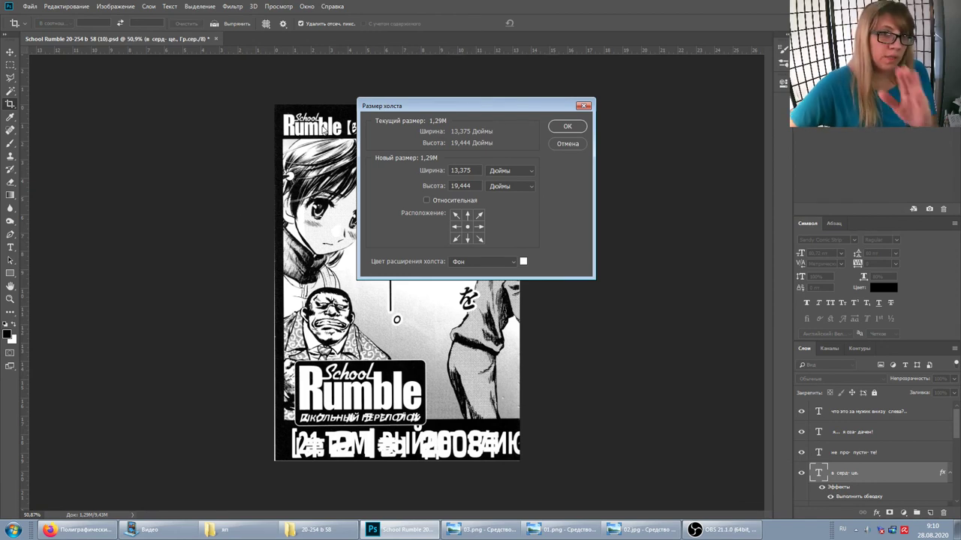
pyautogui.click(456, 228)
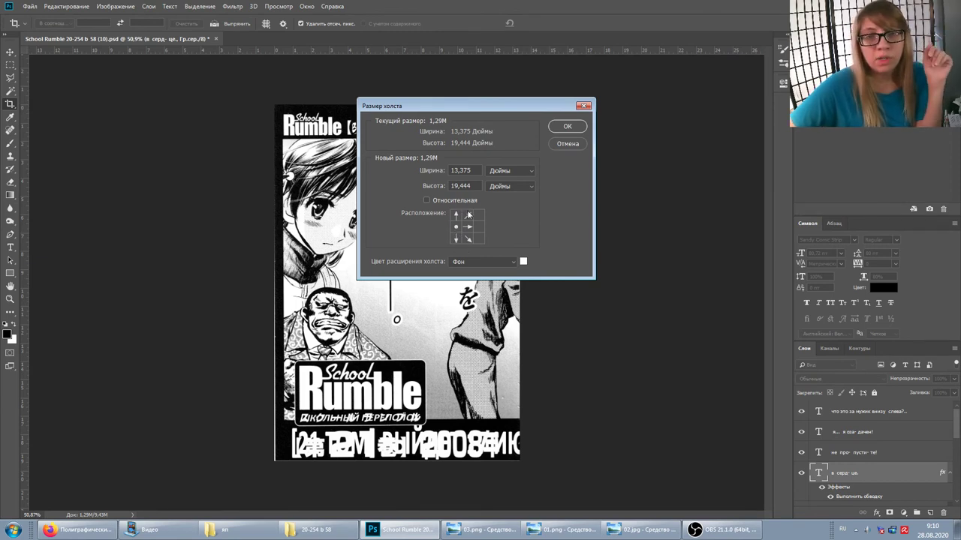
pyautogui.click(504, 171)
pyautogui.click(501, 190)
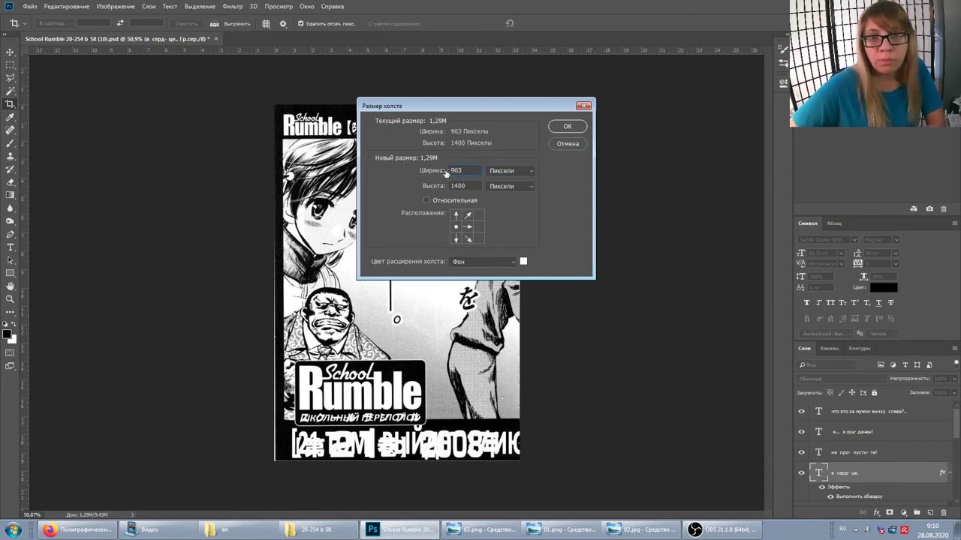
pyautogui.write('20')
pyautogui.press('Return')
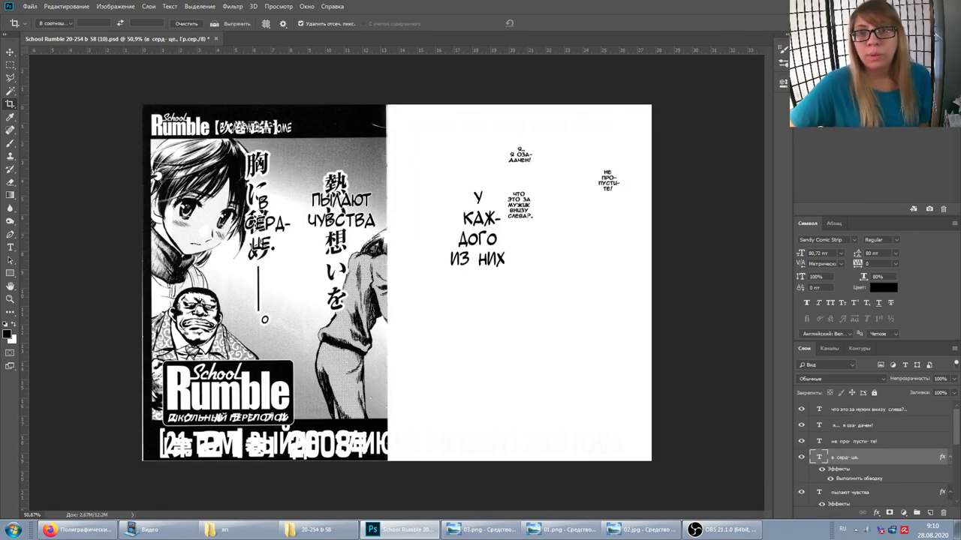
# Step: Restore the full two-page spread, hide the jp layer, and bring OBS to the front
pyautogui.hotkey('ctrl', 'z')
pyautogui.hotkey('ctrl', 'shift', 'z')
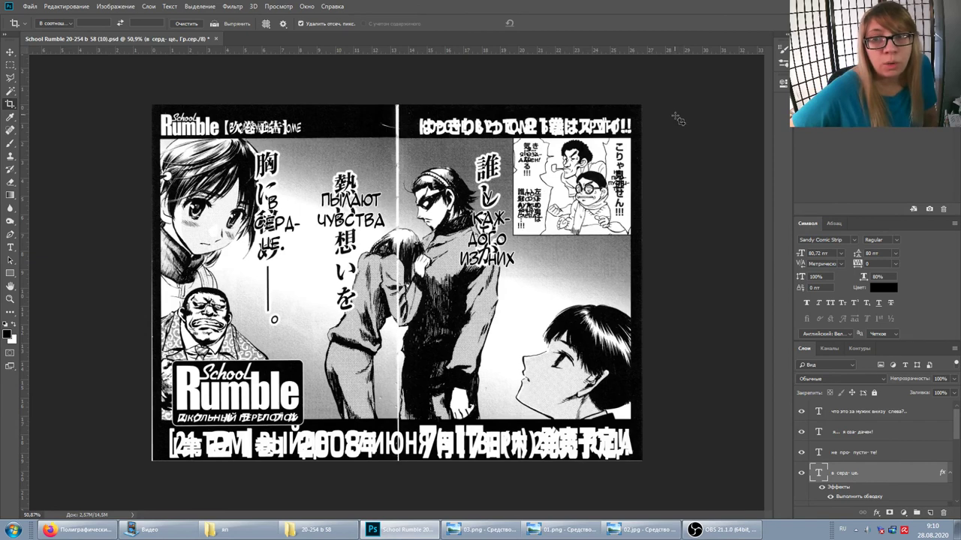
pyautogui.scroll(-3, 840, 448)
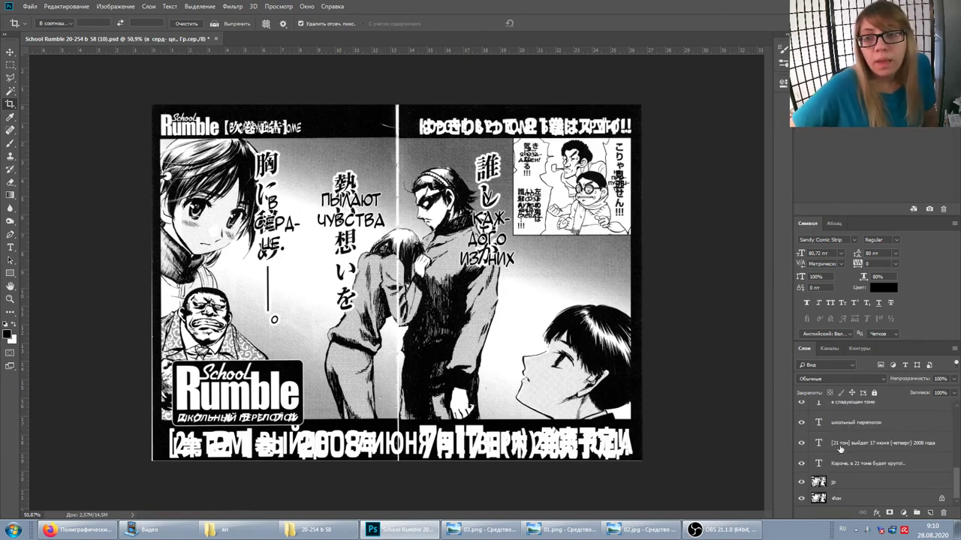
pyautogui.click(803, 484)
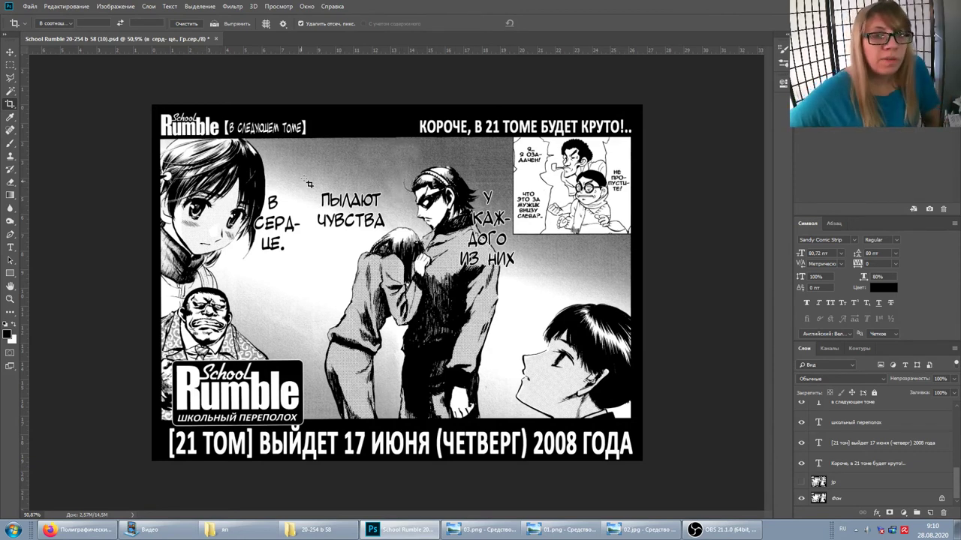
pyautogui.click(691, 530)
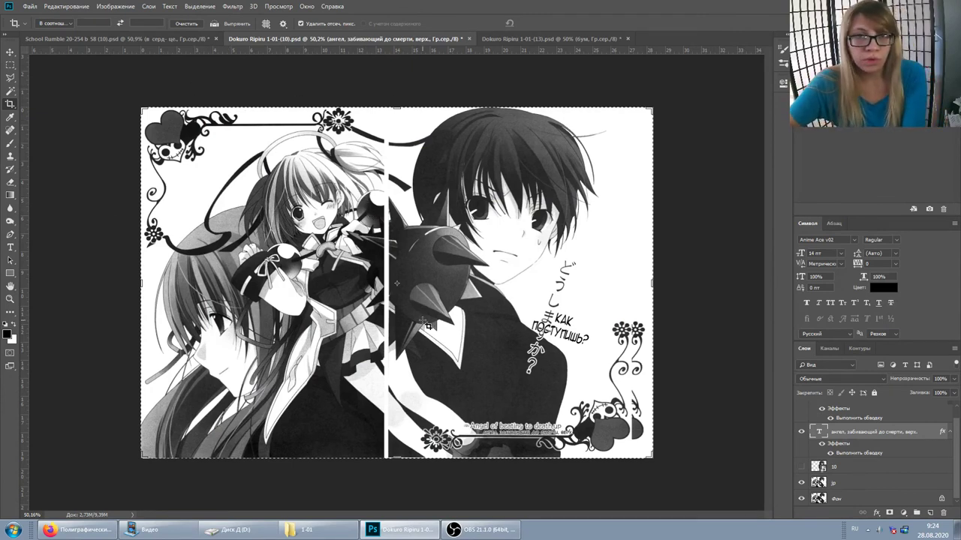
pyautogui.scroll(1, 400, 259)
pyautogui.scroll(10, 401, 260)
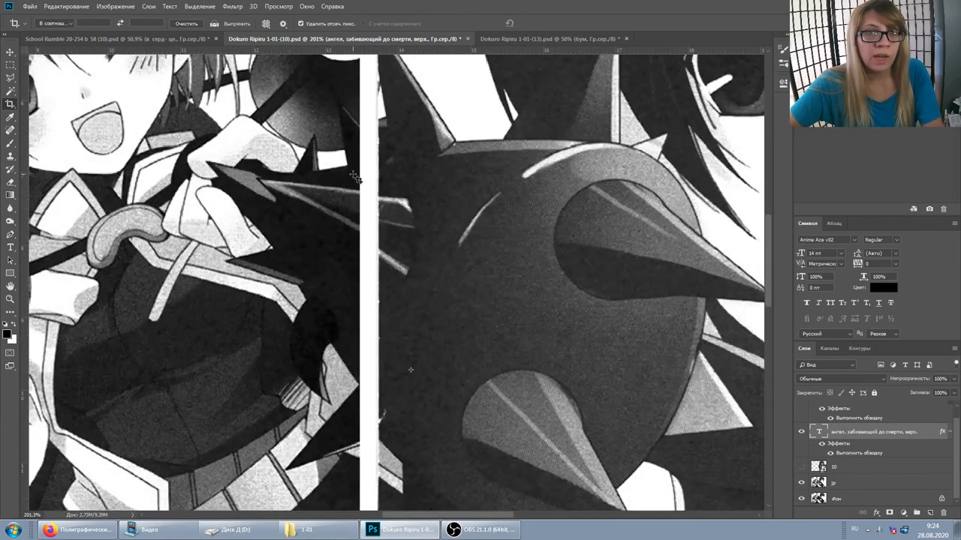
pyautogui.scroll(2, 352, 184)
pyautogui.scroll(2, 353, 248)
pyautogui.scroll(3, 348, 240)
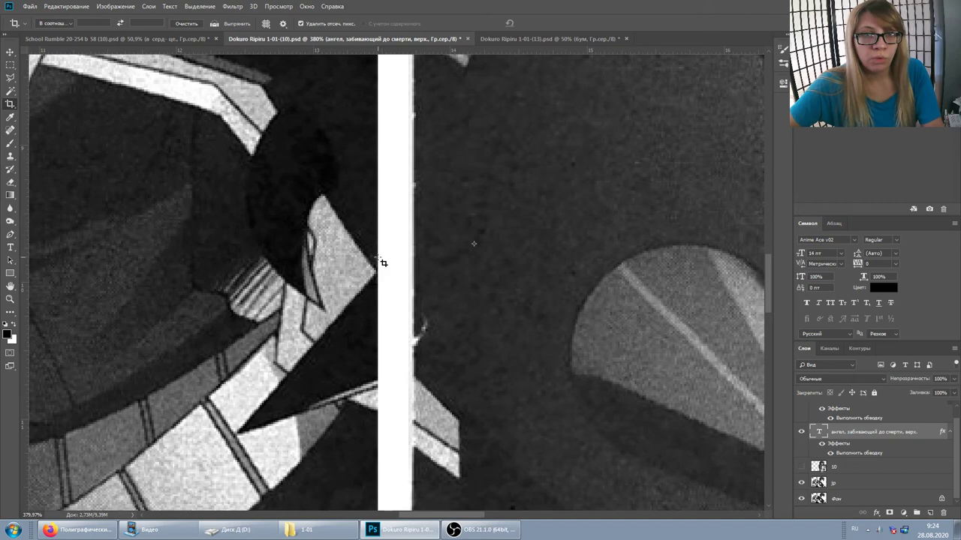
pyautogui.scroll(-3, 421, 315)
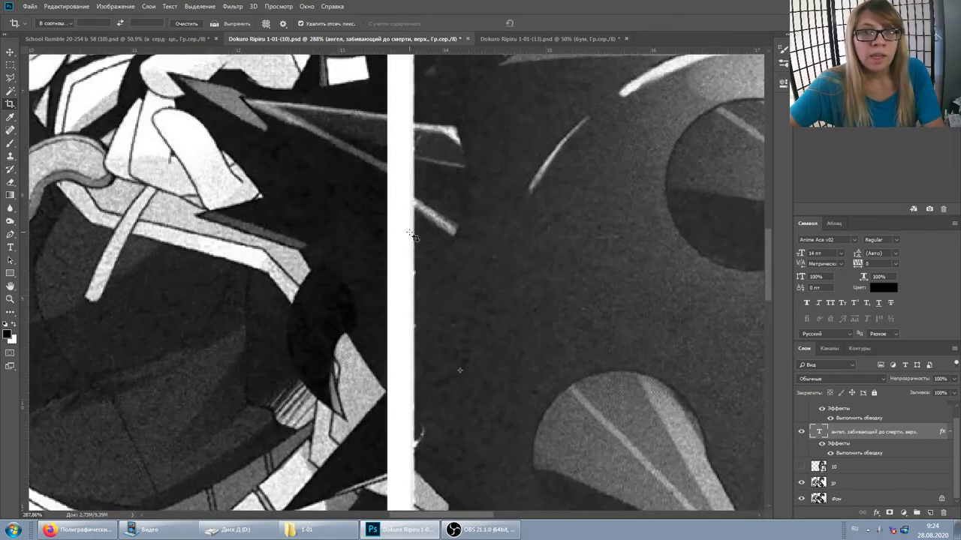
pyautogui.scroll(2, 391, 202)
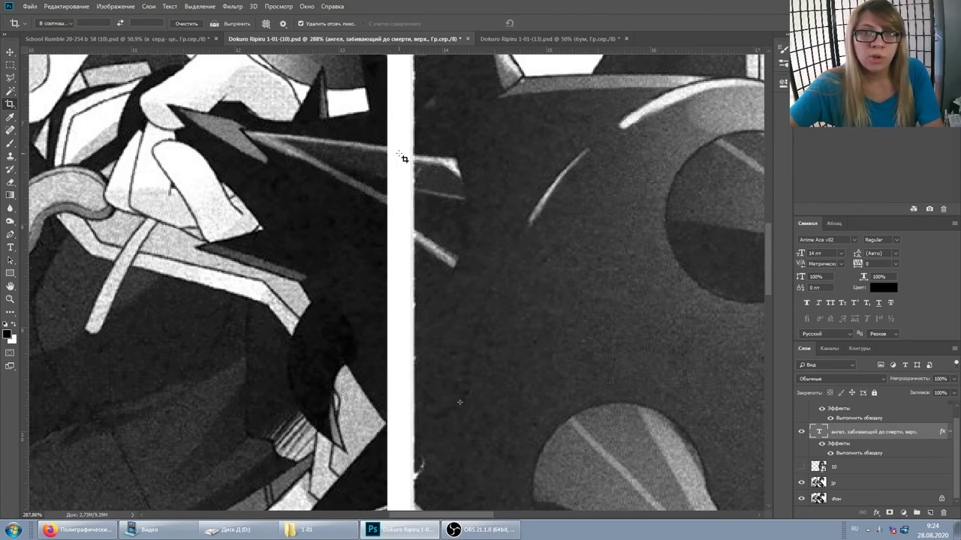
pyautogui.scroll(-3, 411, 167)
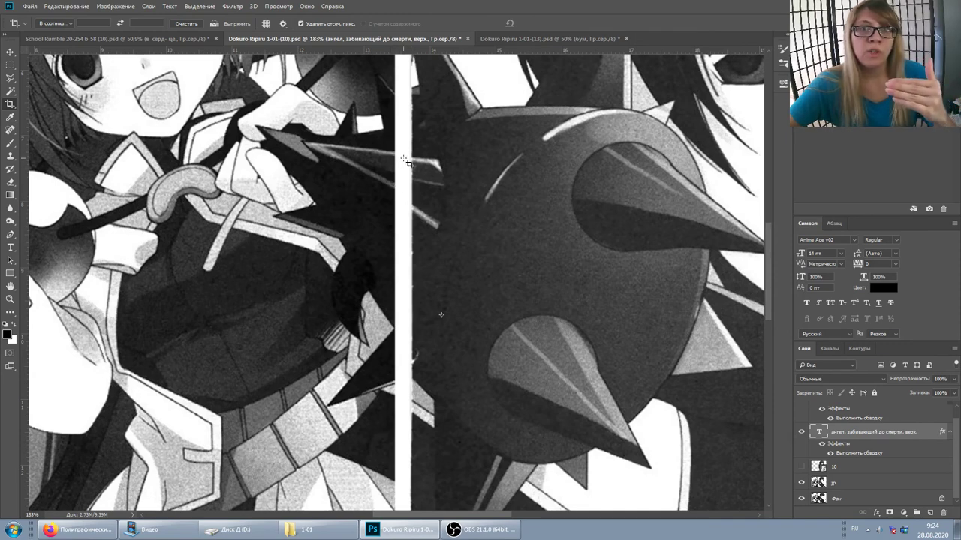
pyautogui.scroll(2, 405, 167)
pyautogui.scroll(2, 405, 167)
pyautogui.scroll(1, 406, 167)
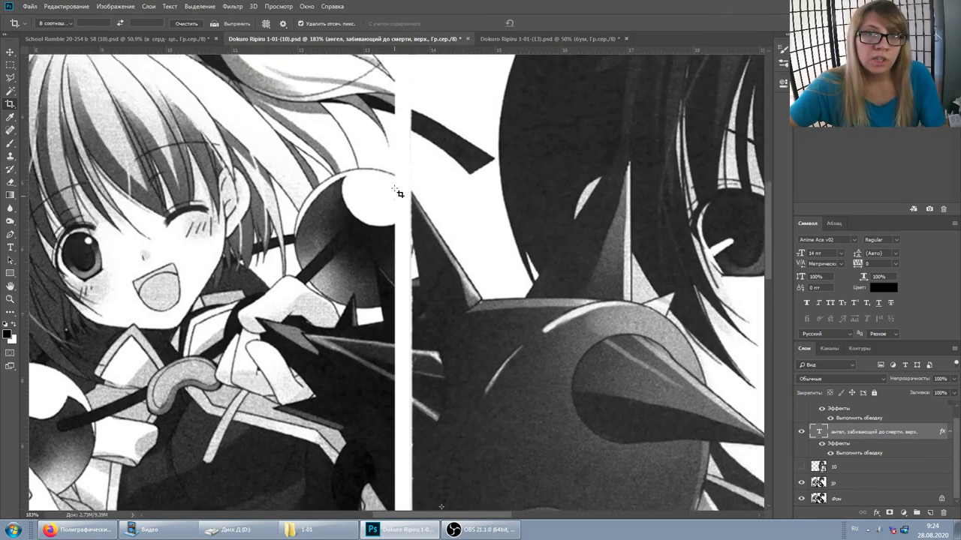
pyautogui.scroll(4, 405, 165)
pyautogui.scroll(2, 406, 161)
pyautogui.scroll(1, 405, 159)
pyautogui.scroll(2, 394, 188)
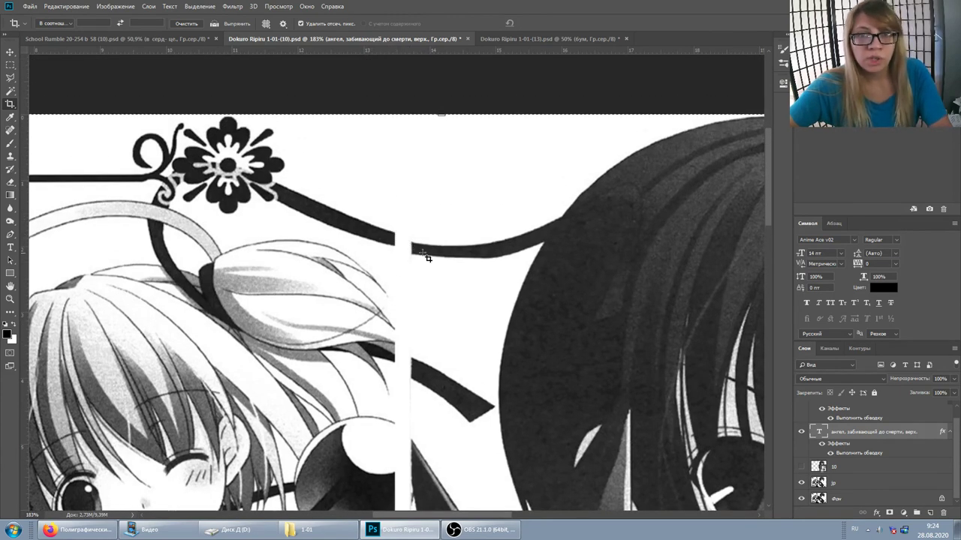
pyautogui.scroll(-2, 428, 258)
pyautogui.scroll(-1, 414, 235)
pyautogui.scroll(-1, 450, 244)
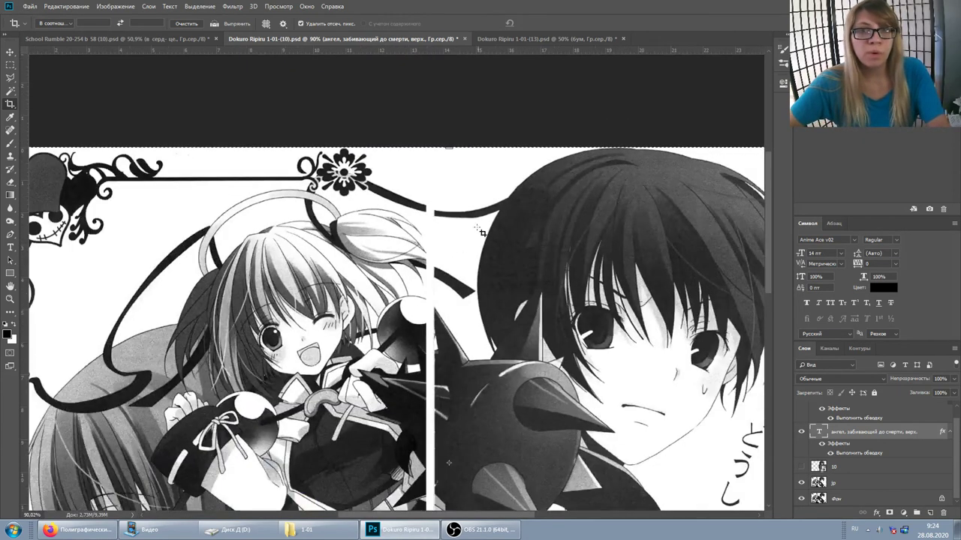
pyautogui.scroll(-2, 520, 209)
pyautogui.scroll(-2, 520, 208)
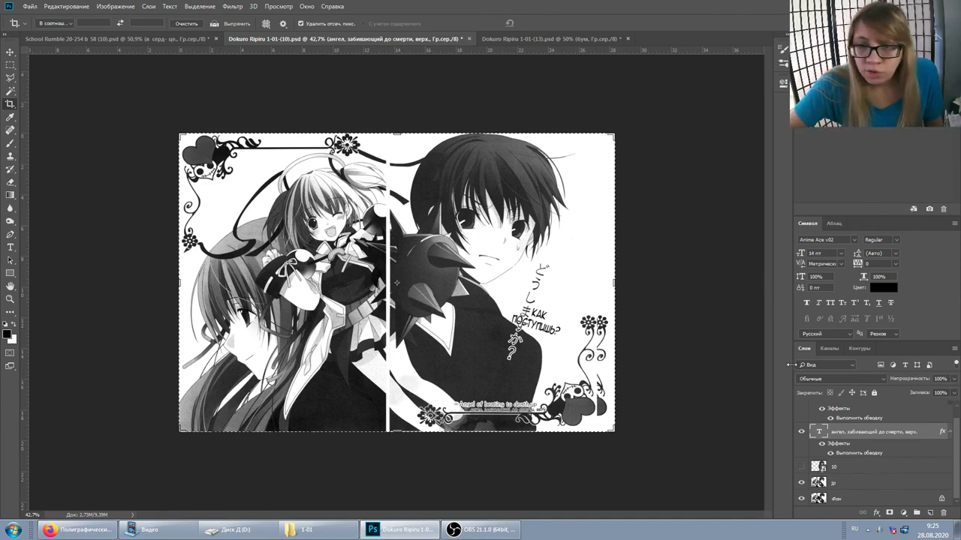
# Step: Compare the jp layer on and off, leave it hidden, then switch to Dokuro Ripiru 1-01-(13).psd
pyautogui.click(800, 484)
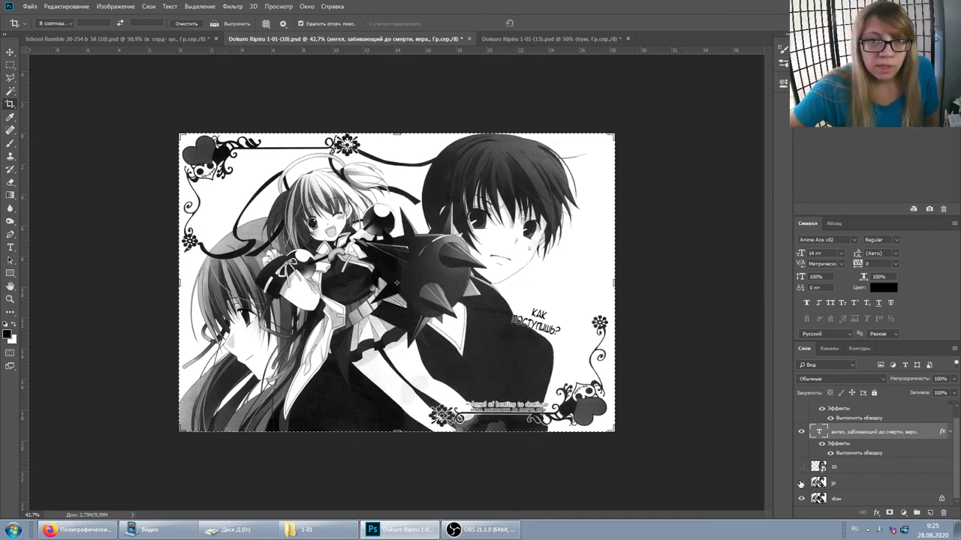
pyautogui.click(800, 484)
pyautogui.click(800, 484)
pyautogui.click(800, 484)
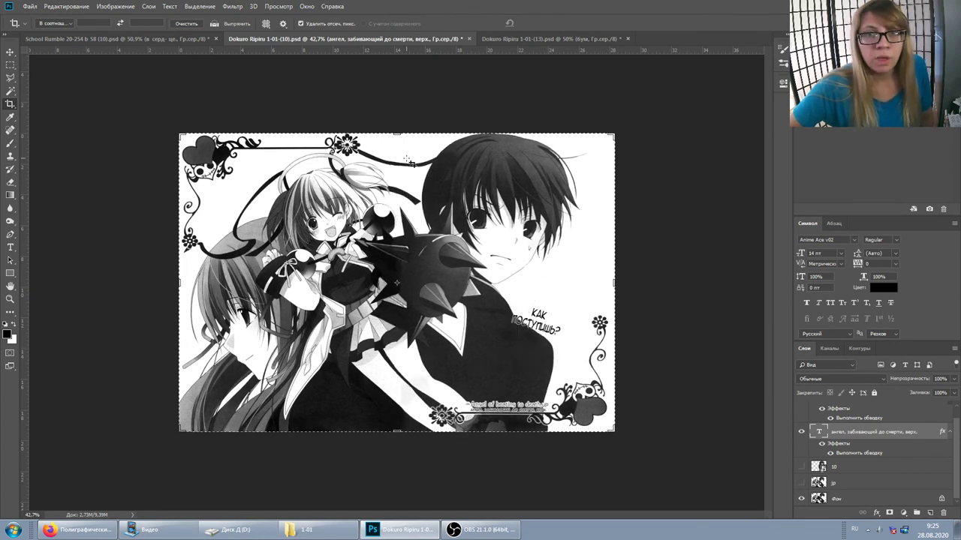
pyautogui.click(800, 484)
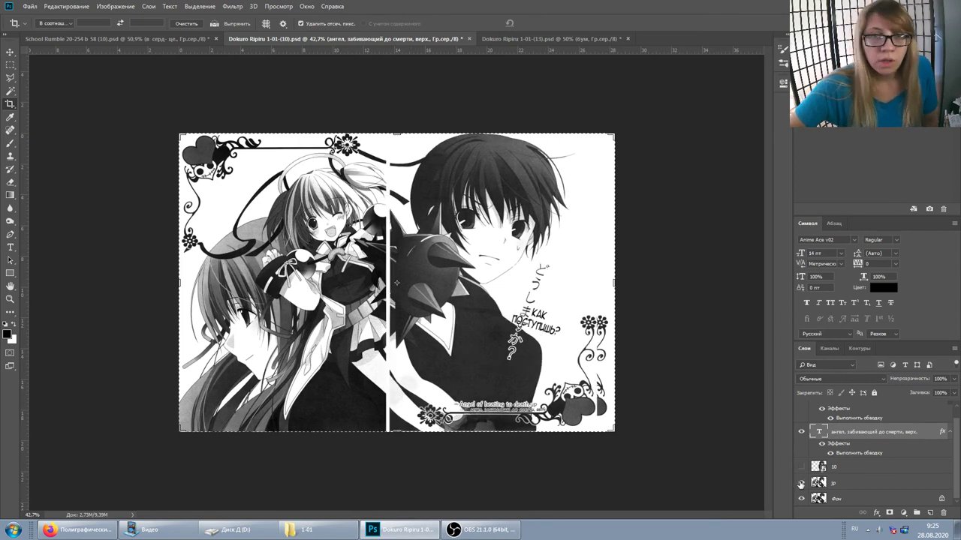
pyautogui.click(801, 482)
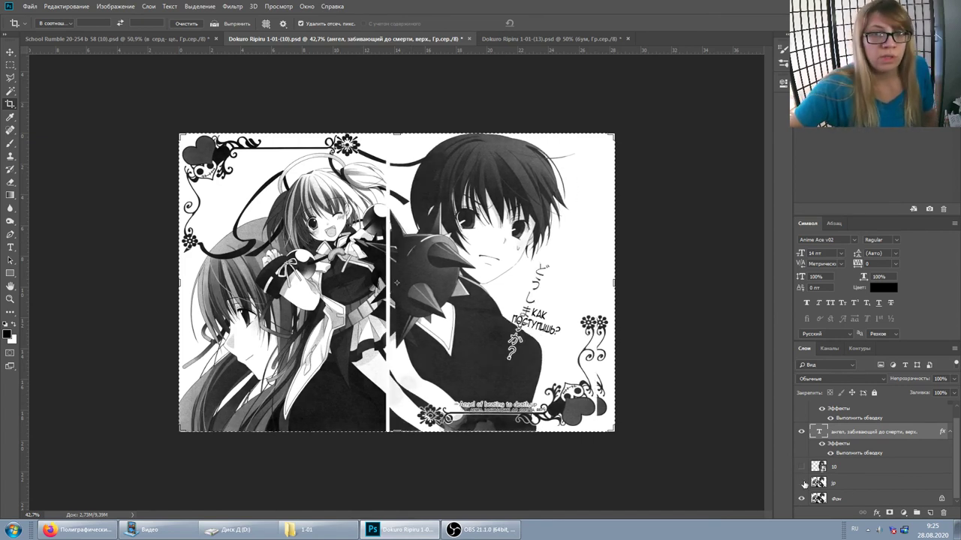
pyautogui.click(801, 483)
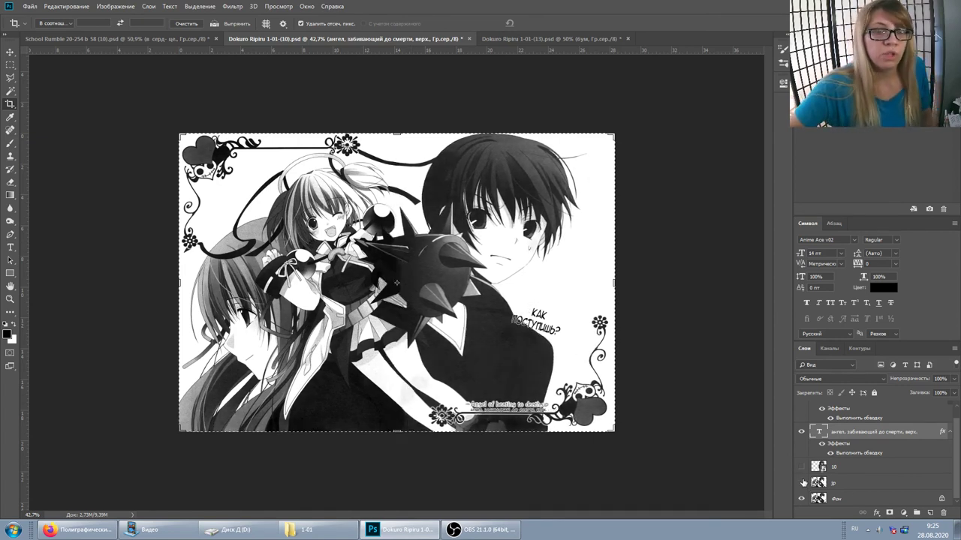
pyautogui.click(547, 38)
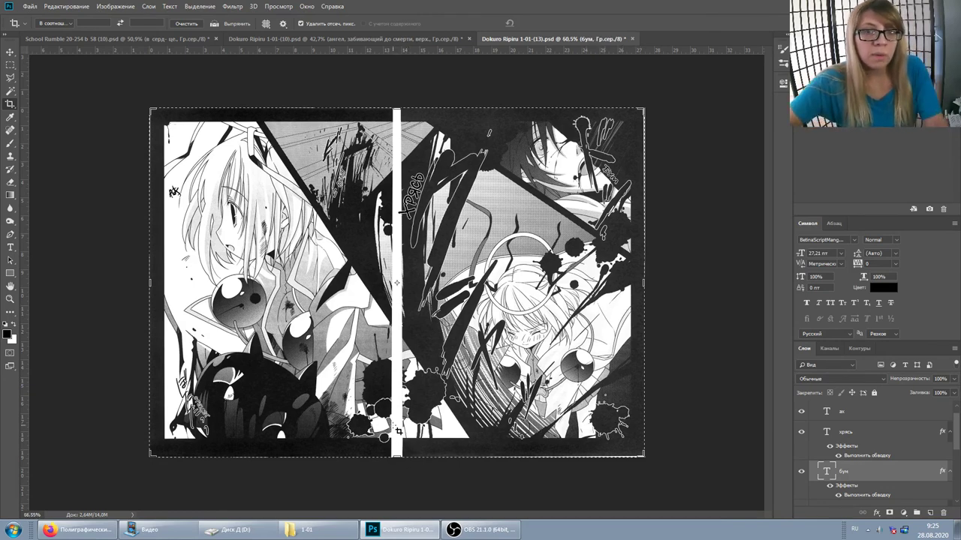
pyautogui.scroll(5, 398, 431)
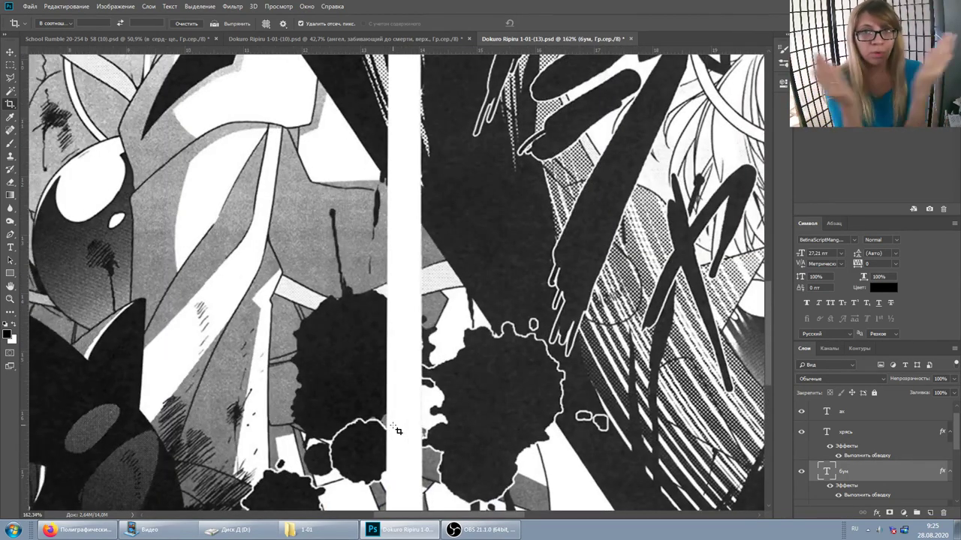
pyautogui.scroll(-2, 398, 395)
pyautogui.scroll(-3, 411, 308)
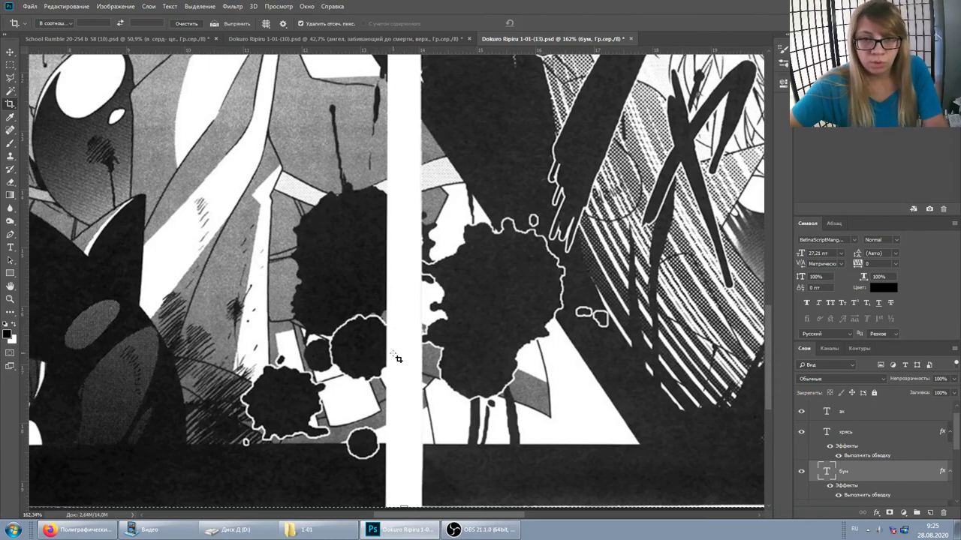
pyautogui.scroll(-3, 398, 359)
pyautogui.scroll(5, 412, 330)
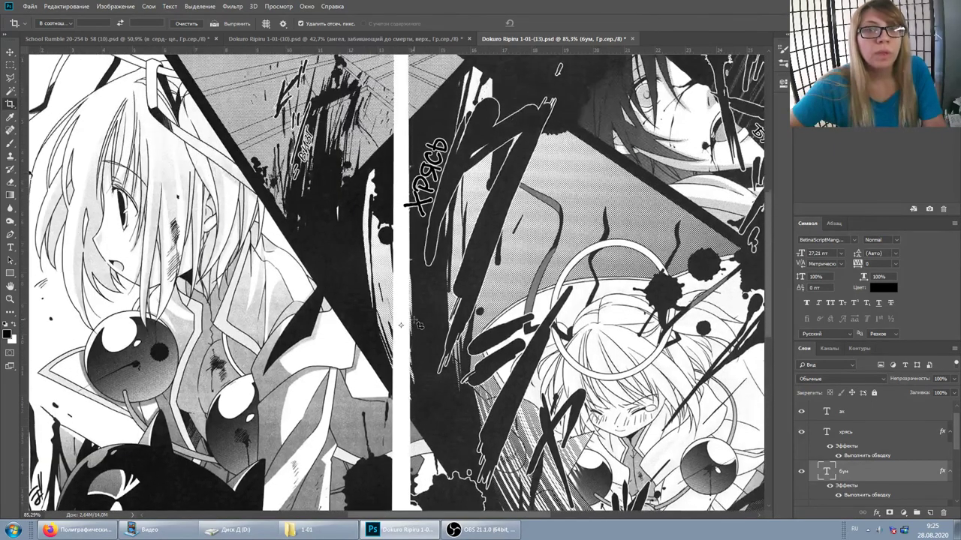
pyautogui.scroll(1, 417, 324)
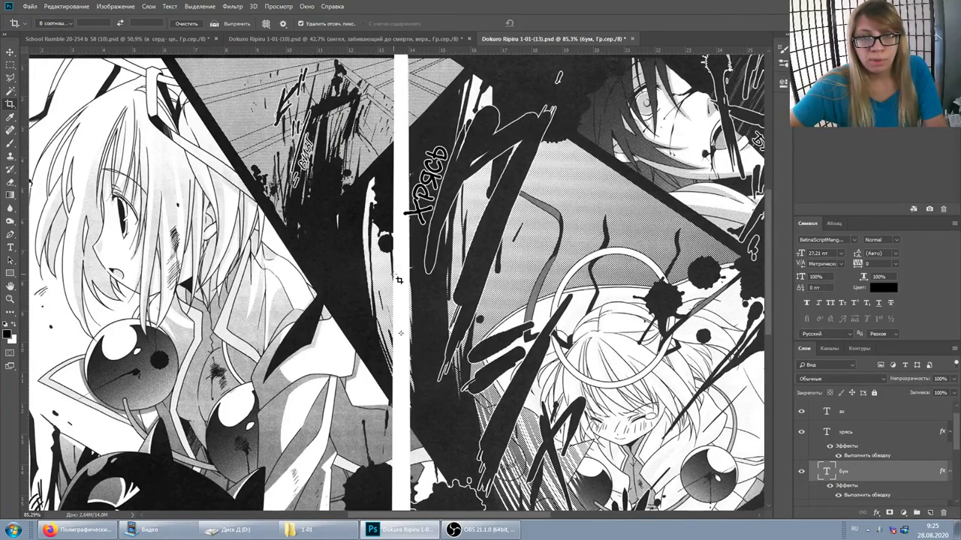
pyautogui.scroll(2, 399, 280)
pyautogui.scroll(-1, 409, 277)
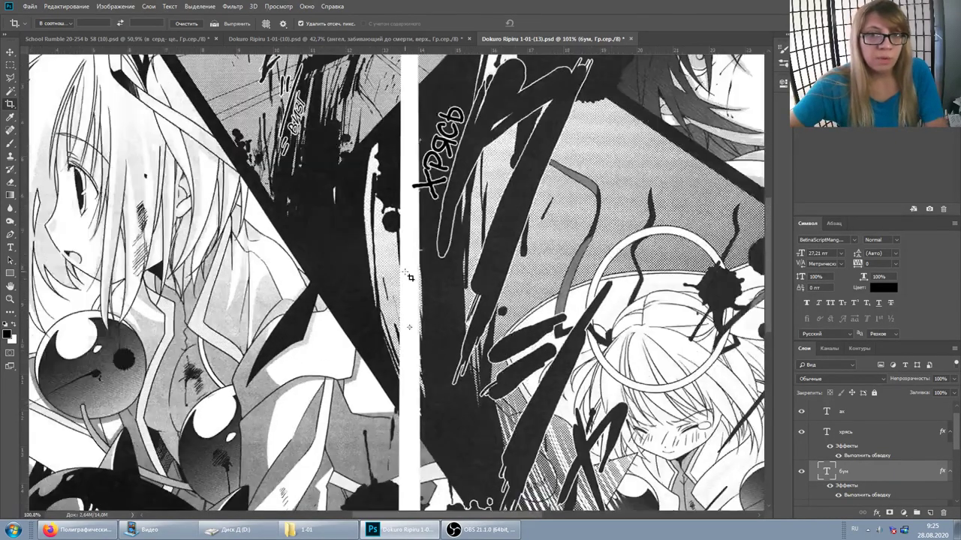
pyautogui.scroll(3, 409, 278)
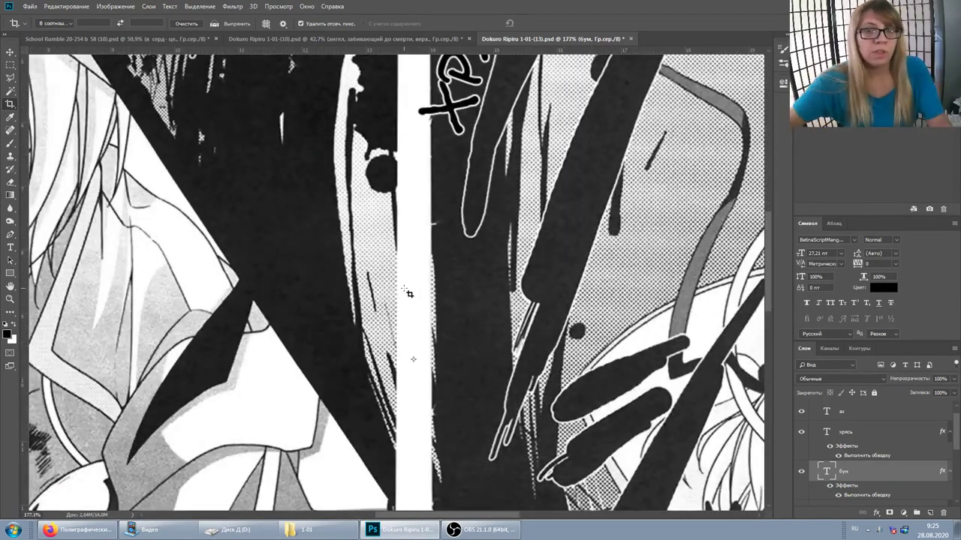
pyautogui.scroll(-3, 409, 293)
pyautogui.scroll(-3, 409, 293)
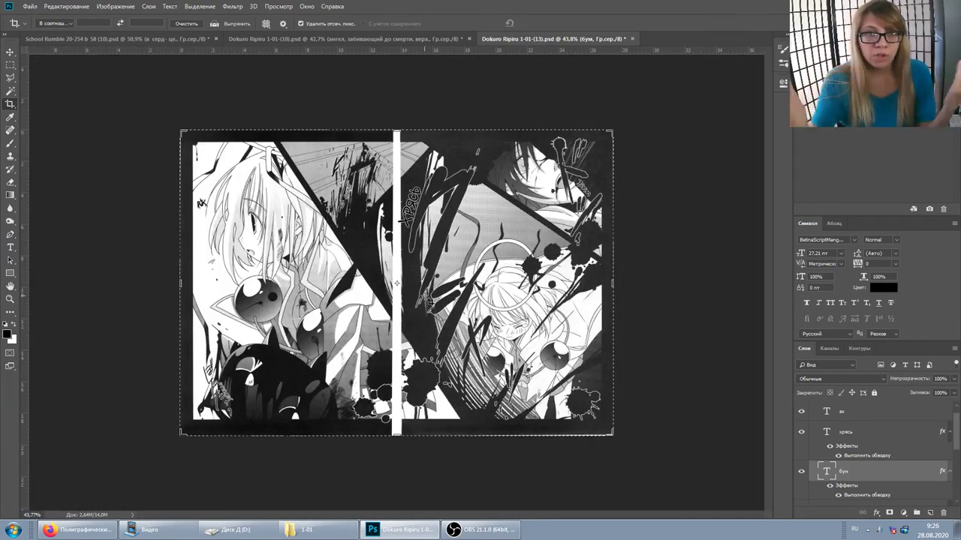
# Step: Hide the 1-01-(13) spread's jp layer, then zoom in on the artwork and back out
pyautogui.scroll(-3, 820, 489)
pyautogui.scroll(-2, 810, 487)
pyautogui.click(801, 482)
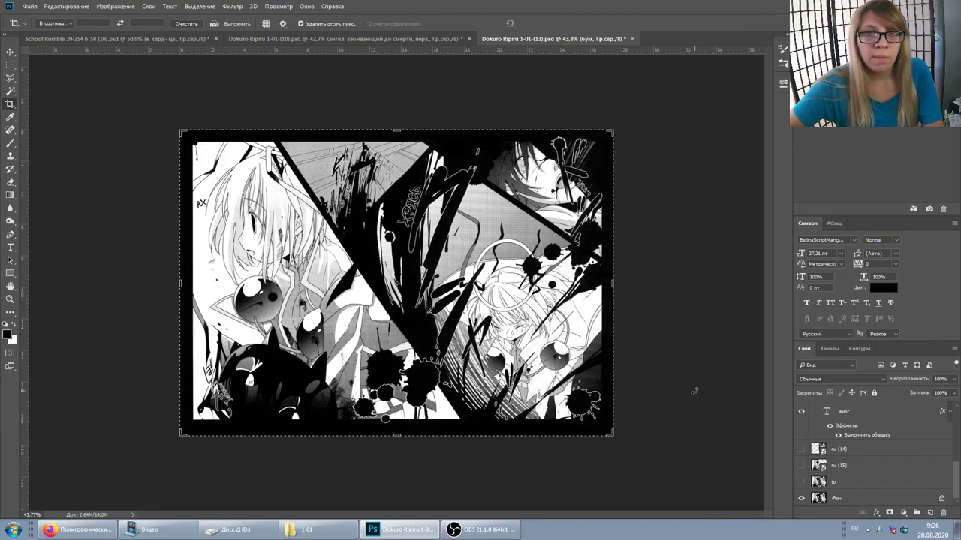
pyautogui.scroll(2, 404, 148)
pyautogui.scroll(2, 404, 148)
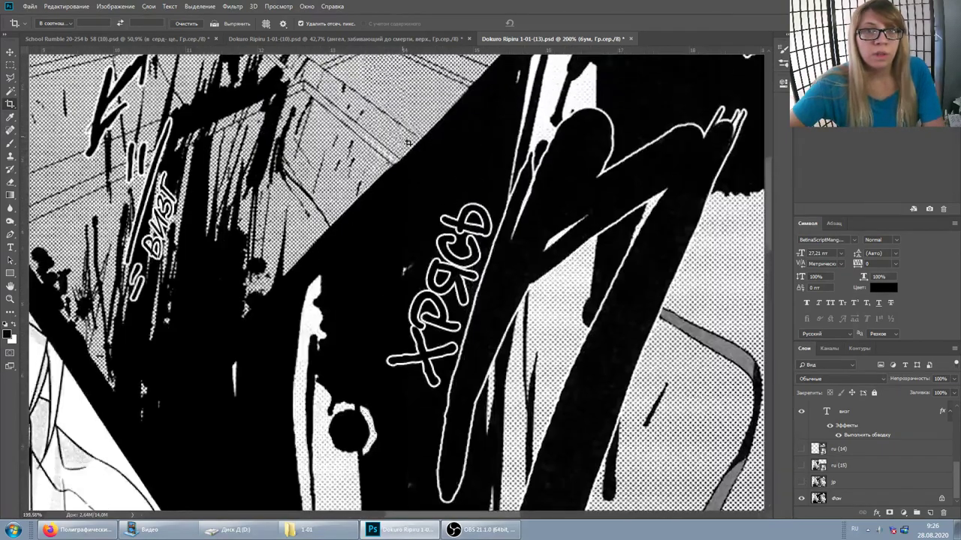
pyautogui.scroll(2, 406, 144)
pyautogui.scroll(2, 406, 144)
pyautogui.scroll(1, 328, 136)
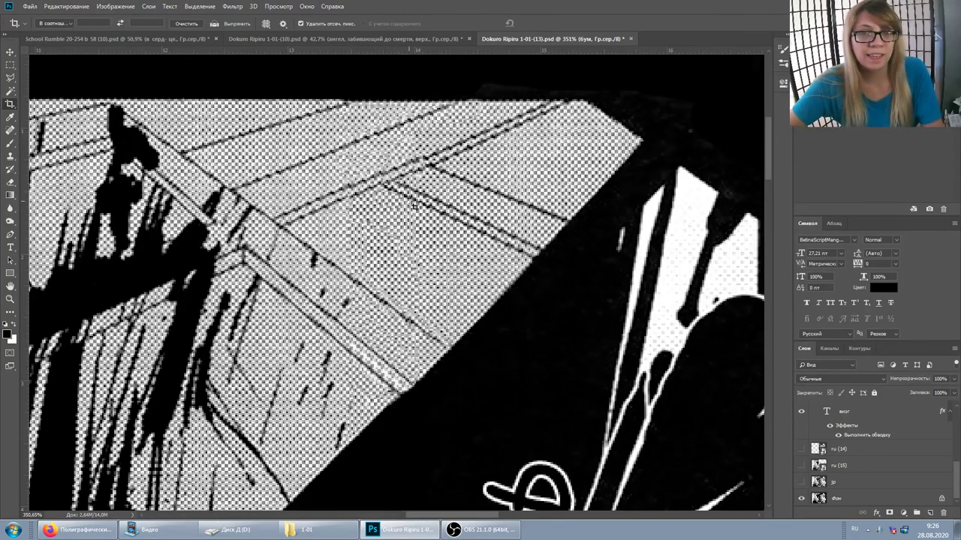
pyautogui.scroll(-1, 436, 232)
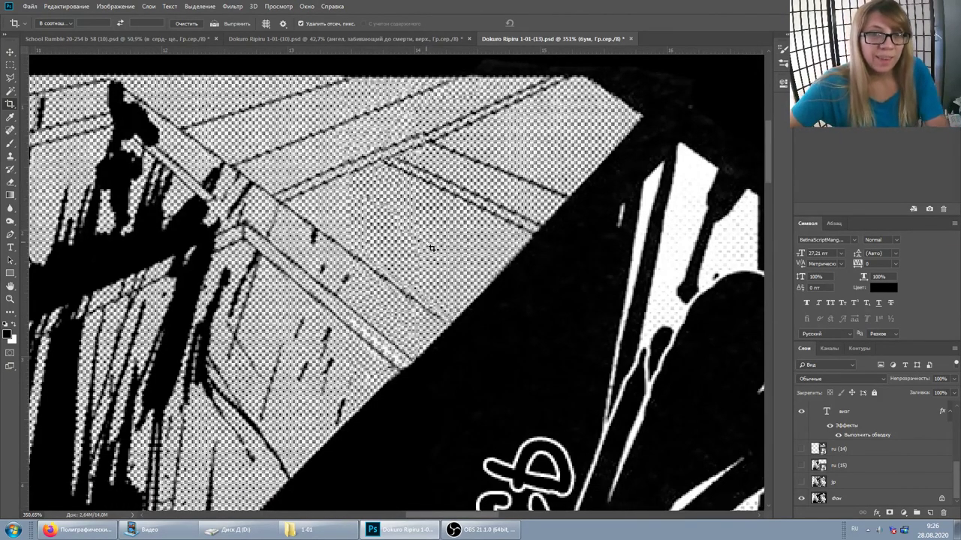
pyautogui.scroll(-3, 405, 394)
pyautogui.scroll(-3, 405, 394)
pyautogui.scroll(-2, 405, 394)
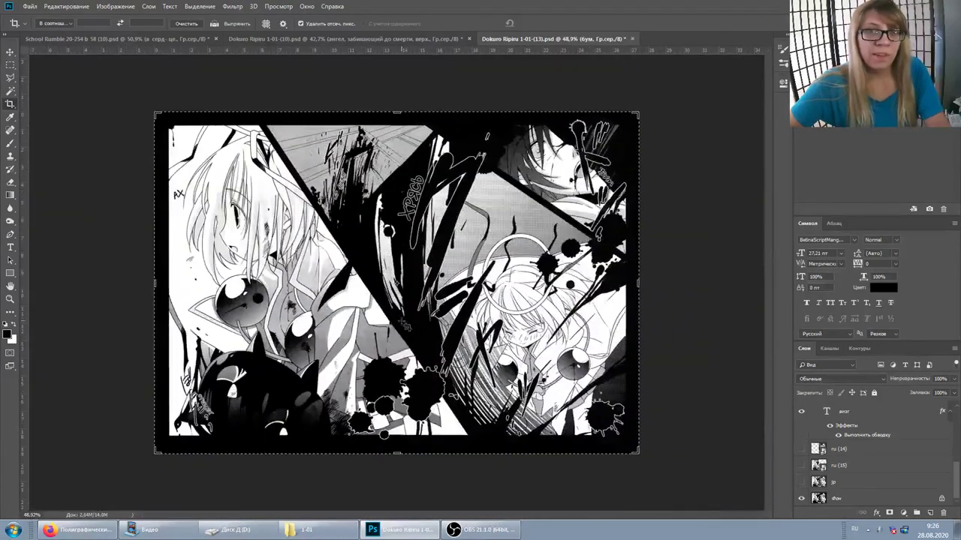
# Step: Recheck the seam with jp toggled, flip between the 1-01-(10) and 1-01-(13) spreads, then bring OBS forward
pyautogui.click(800, 483)
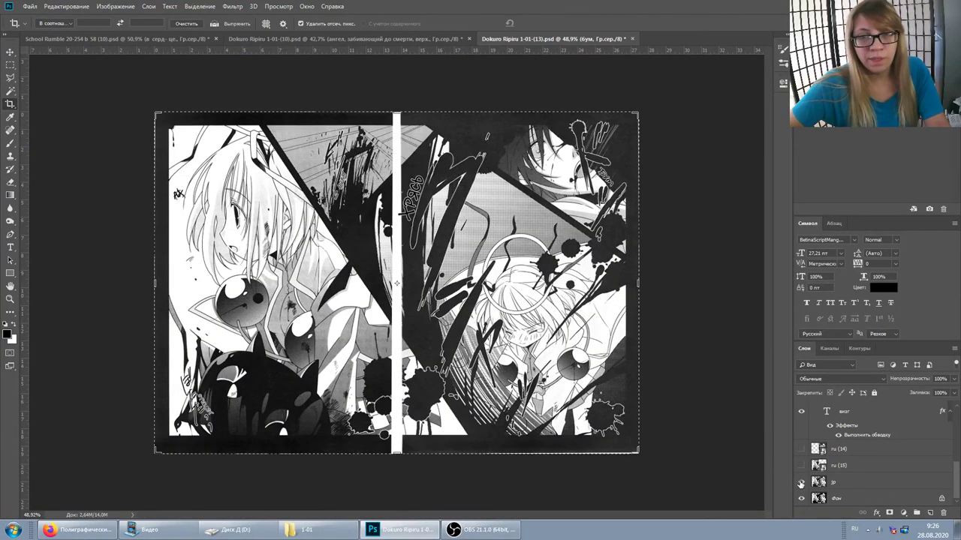
pyautogui.click(800, 482)
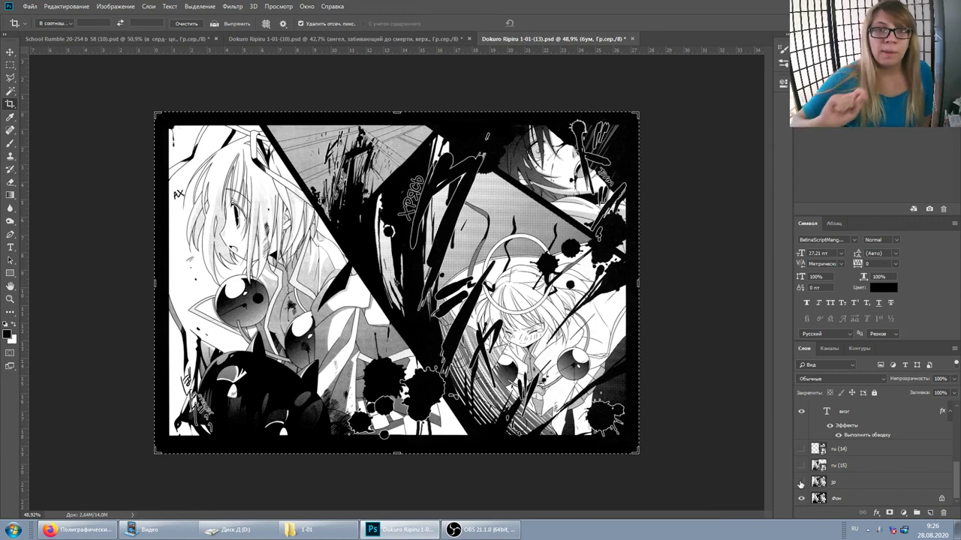
pyautogui.click(424, 40)
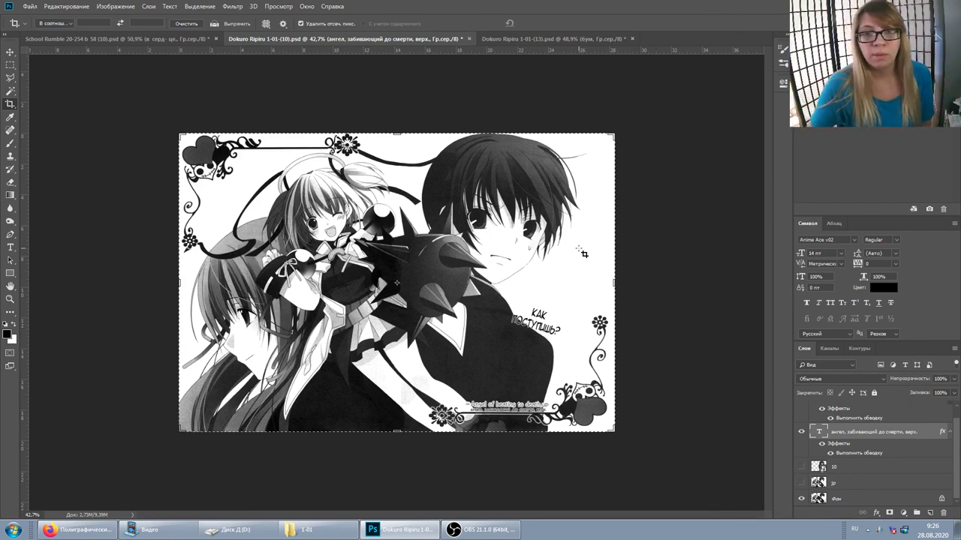
pyautogui.click(552, 38)
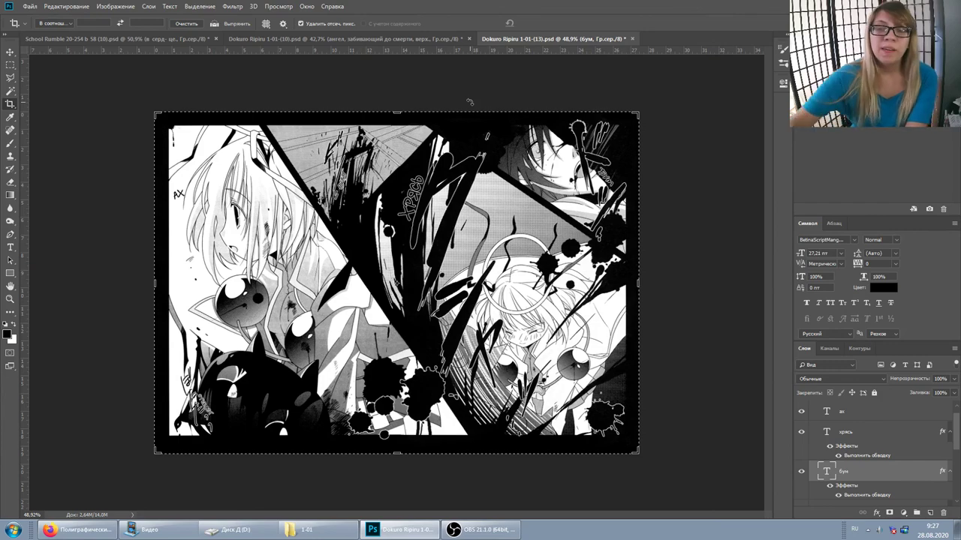
pyautogui.click(484, 530)
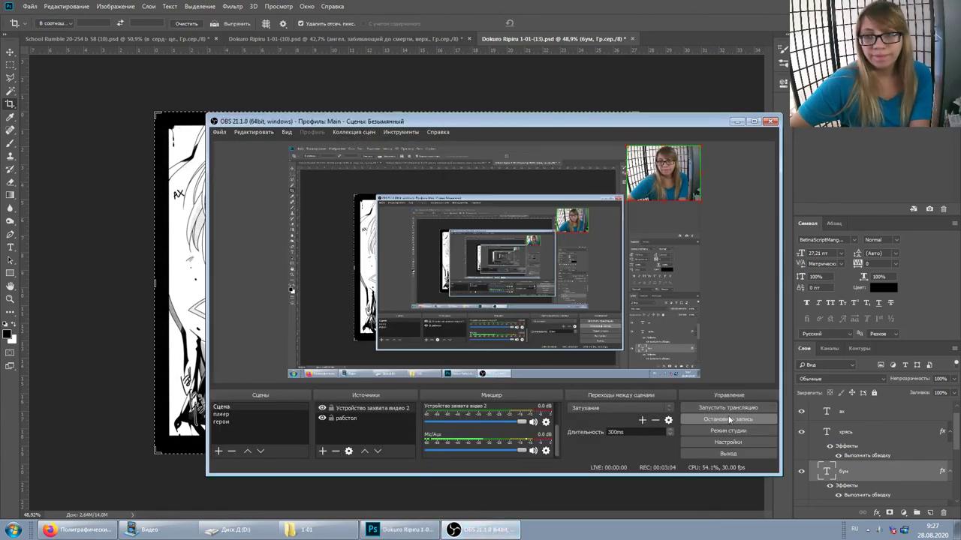